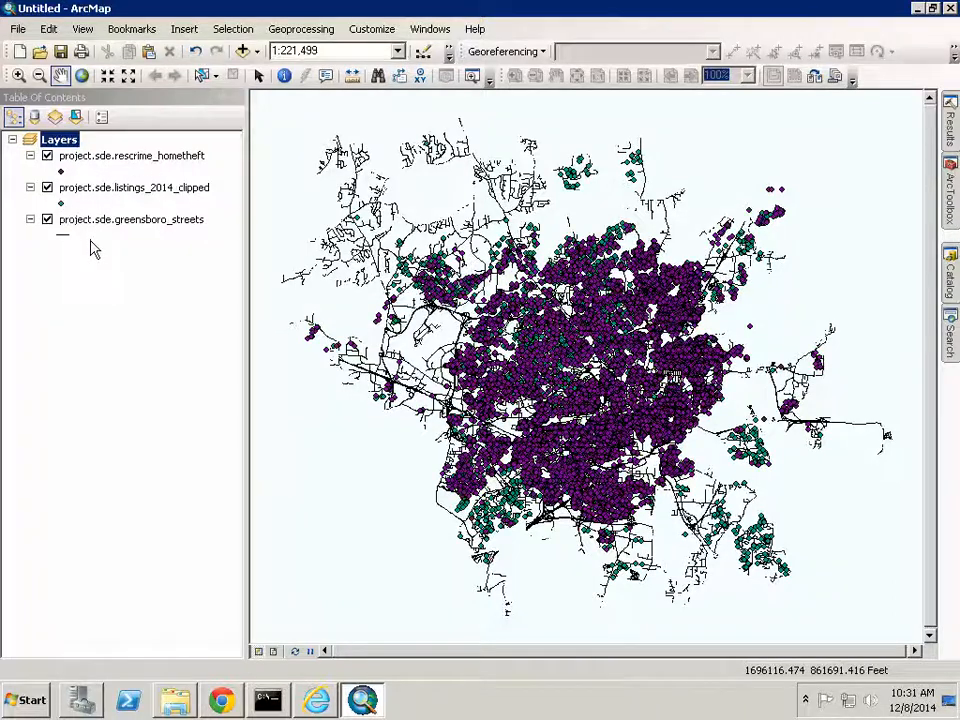
# - Slide out the ArcToolbox panel to show the custom pwjohsn3toolbox tools
pyautogui.click(950, 200)
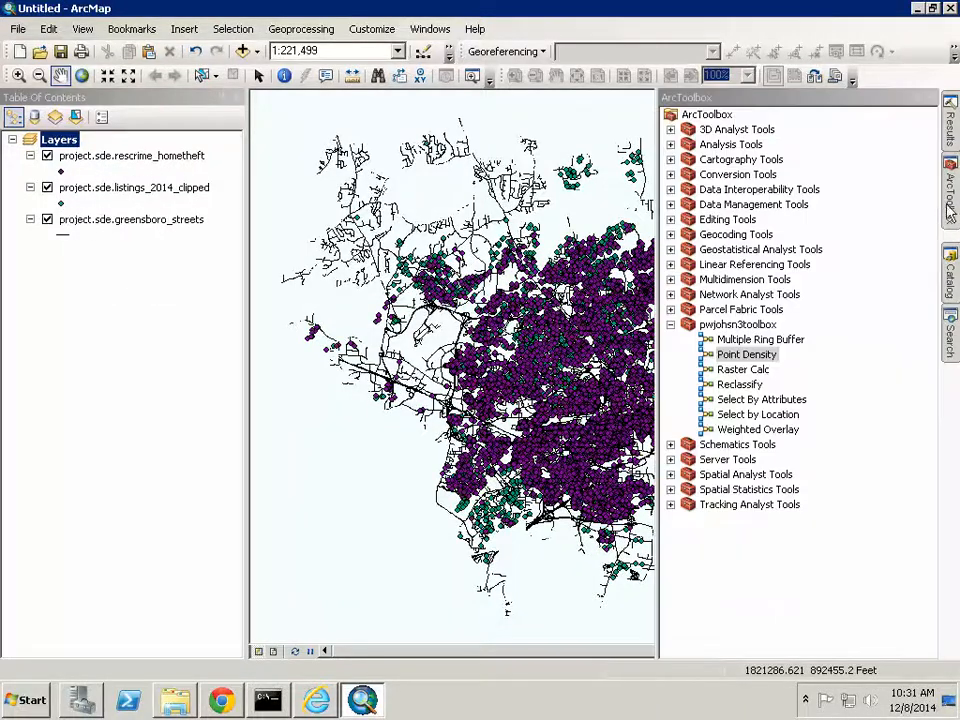
# - Set Select By Attributes to use listings_2014_clipped as input and save to C:\Project\Demo\2014_fore.shp
pyautogui.doubleClick(760, 400)
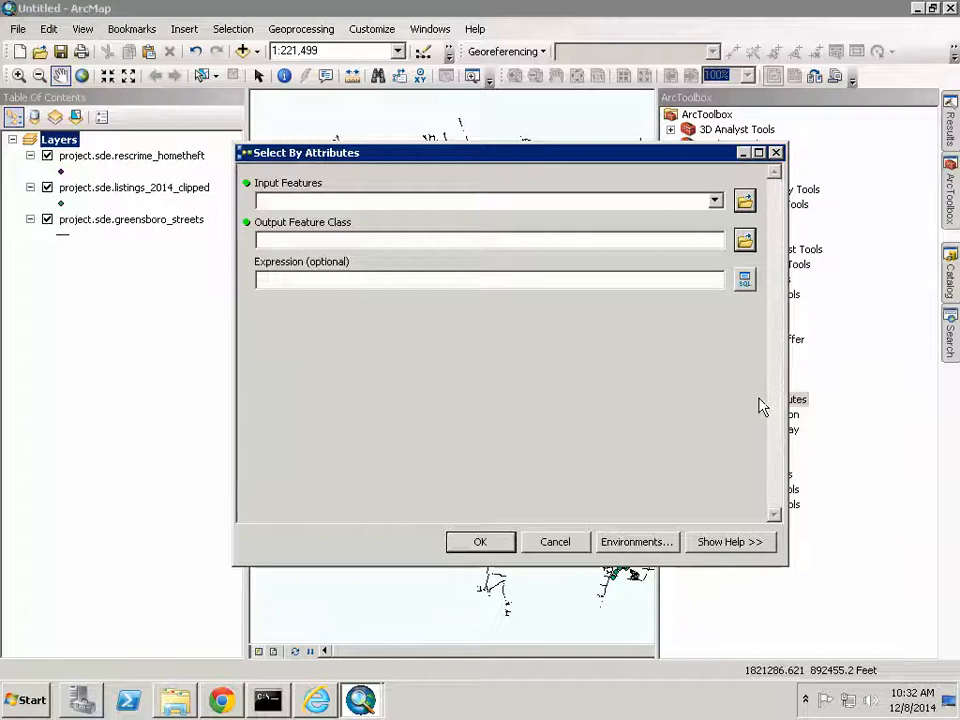
pyautogui.click(714, 203)
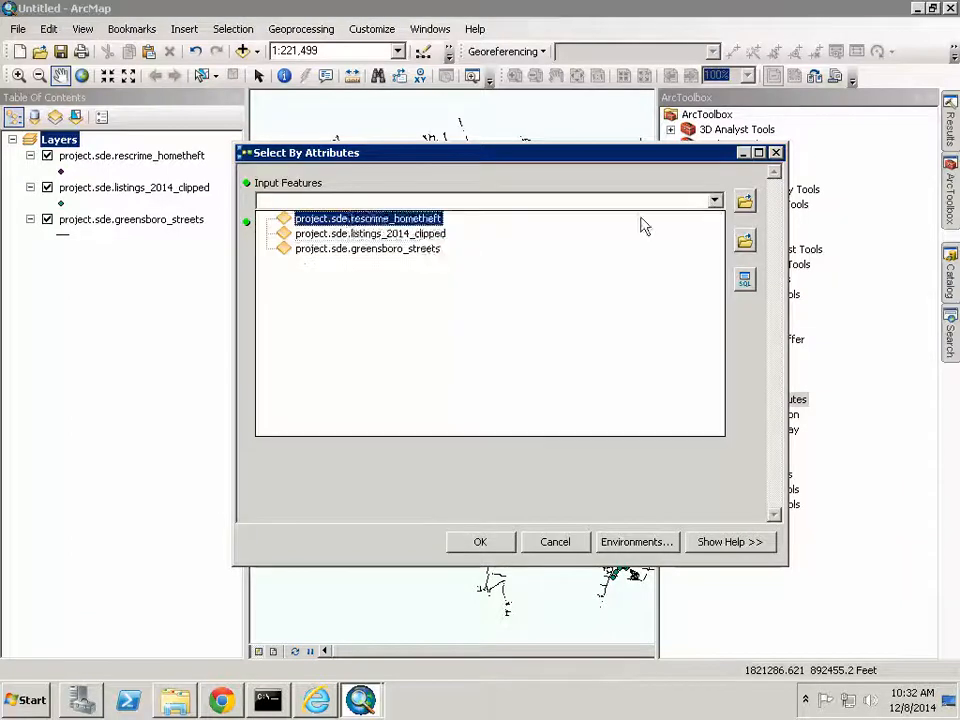
pyautogui.click(423, 233)
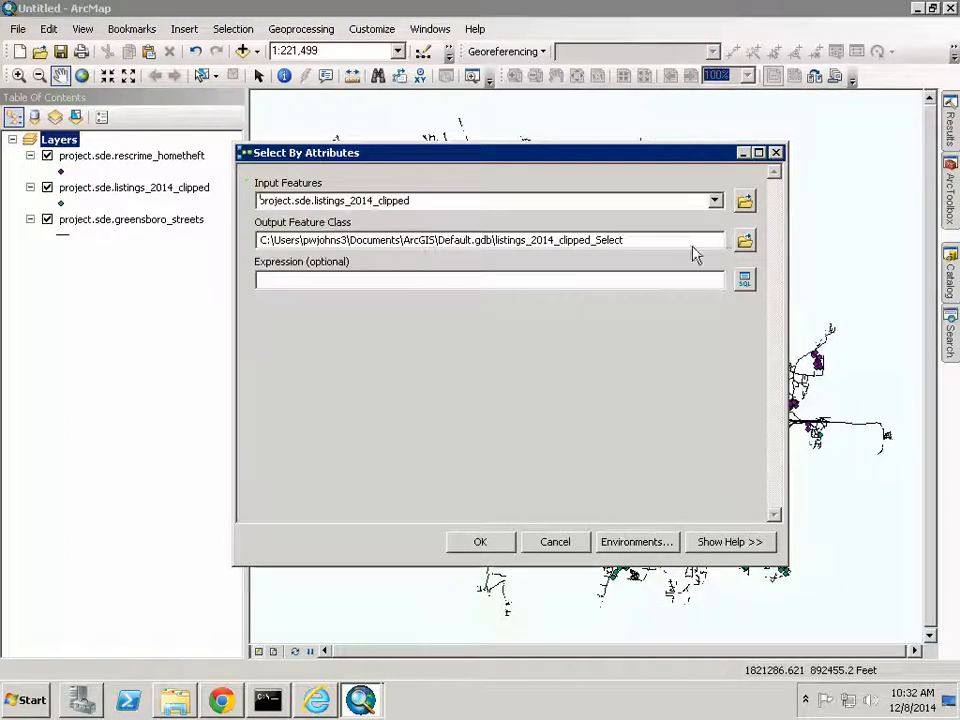
pyautogui.click(744, 241)
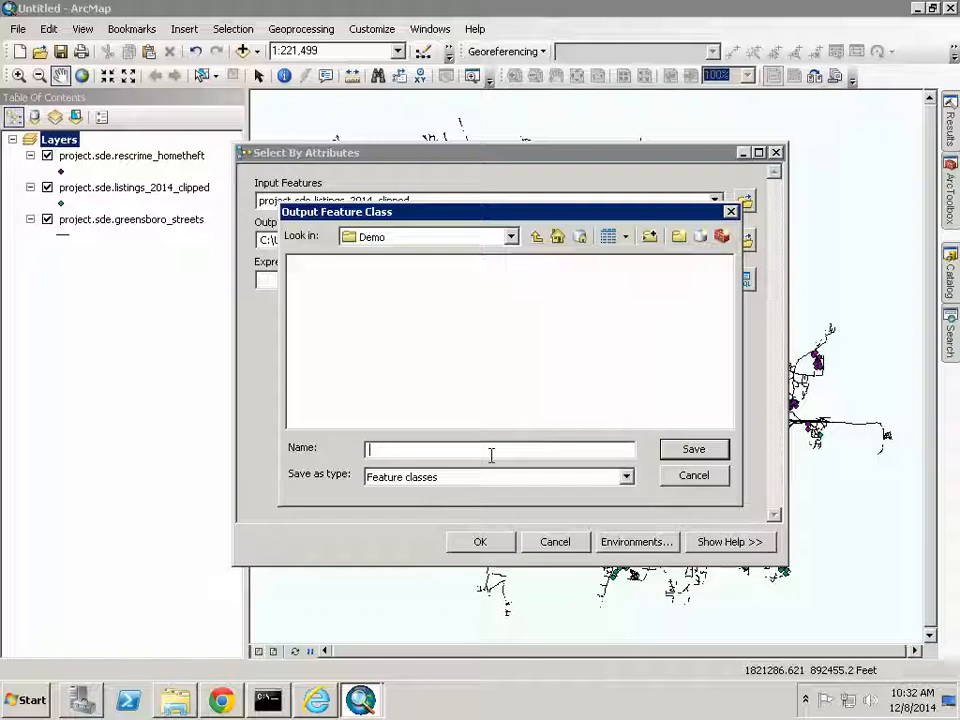
pyautogui.write('2014_fore')
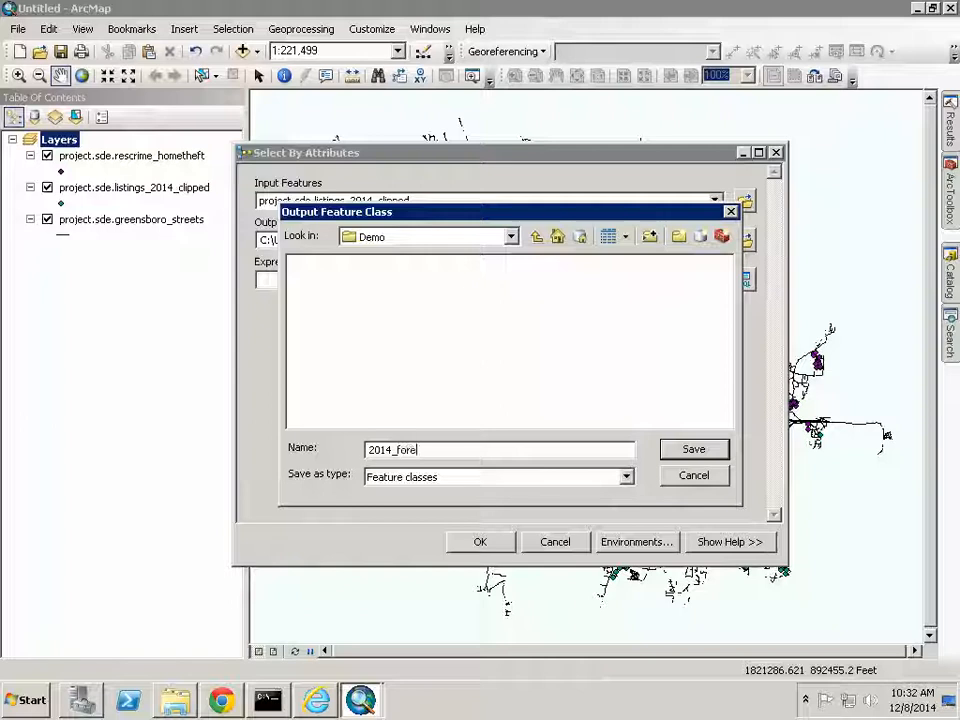
pyautogui.click(690, 447)
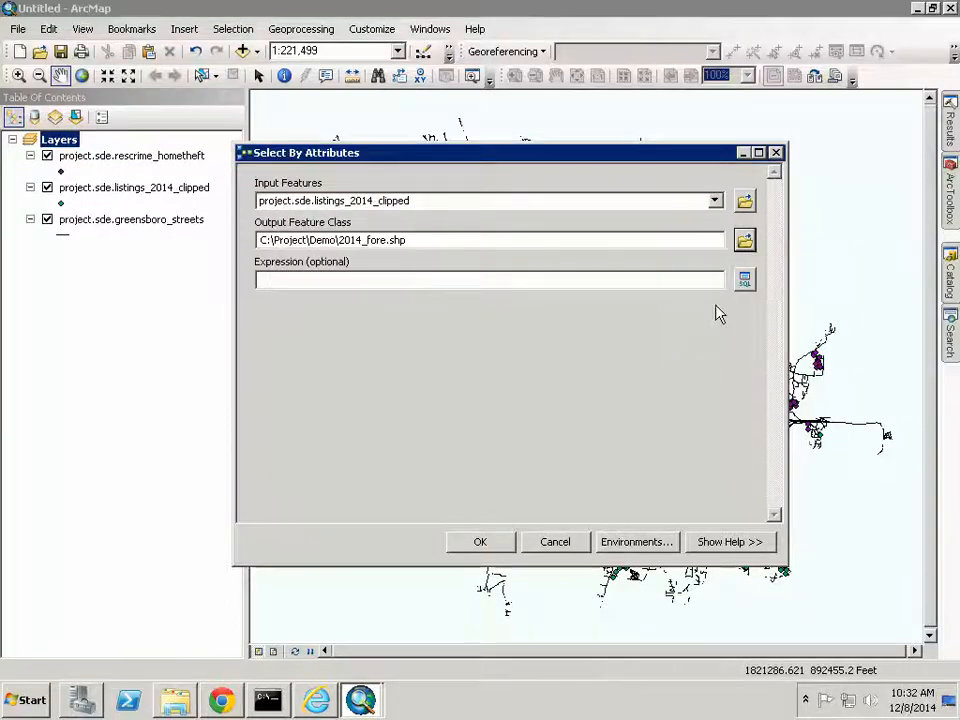
pyautogui.click(744, 280)
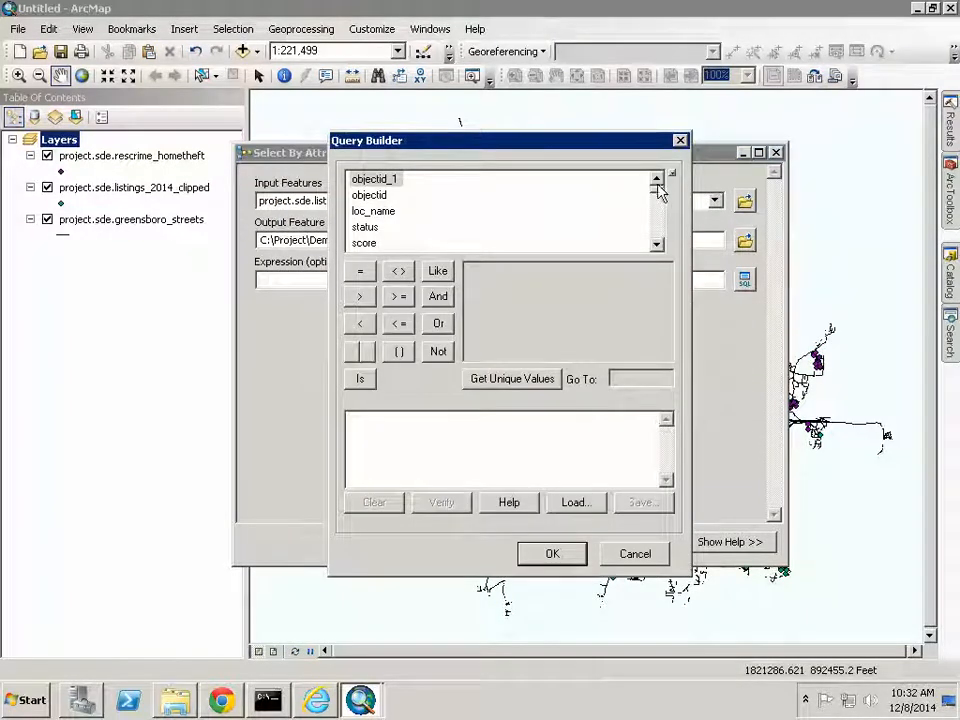
# - Build the query type_of_sa = 'Foreclosure/REO/Bank' and run it to create 2014_fore
pyautogui.moveTo(662, 197); pyautogui.dragTo(658, 255)
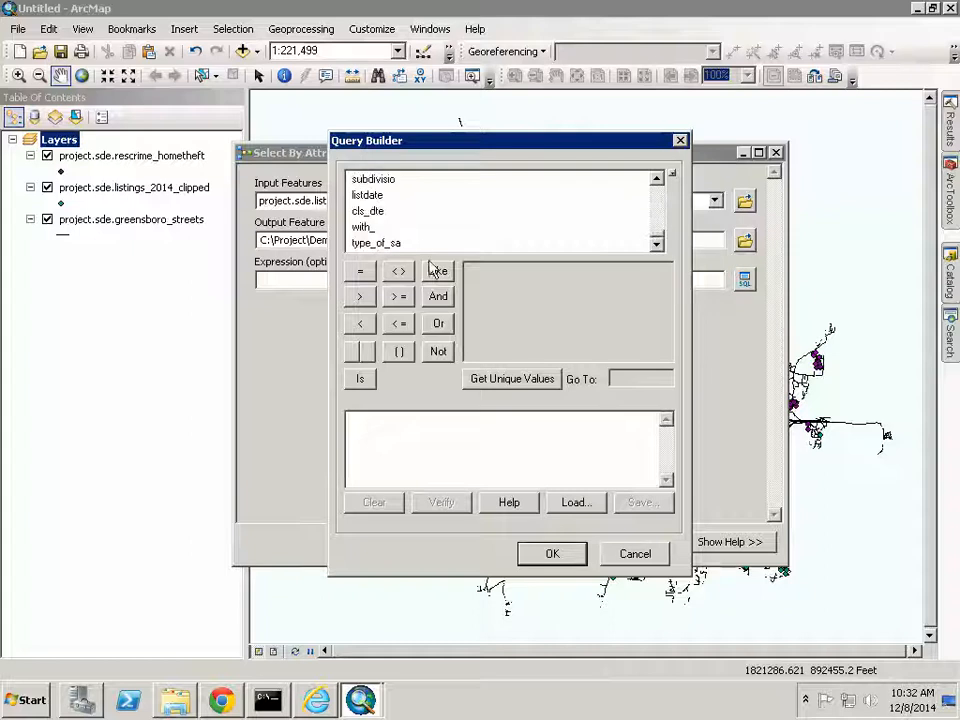
pyautogui.doubleClick(372, 244)
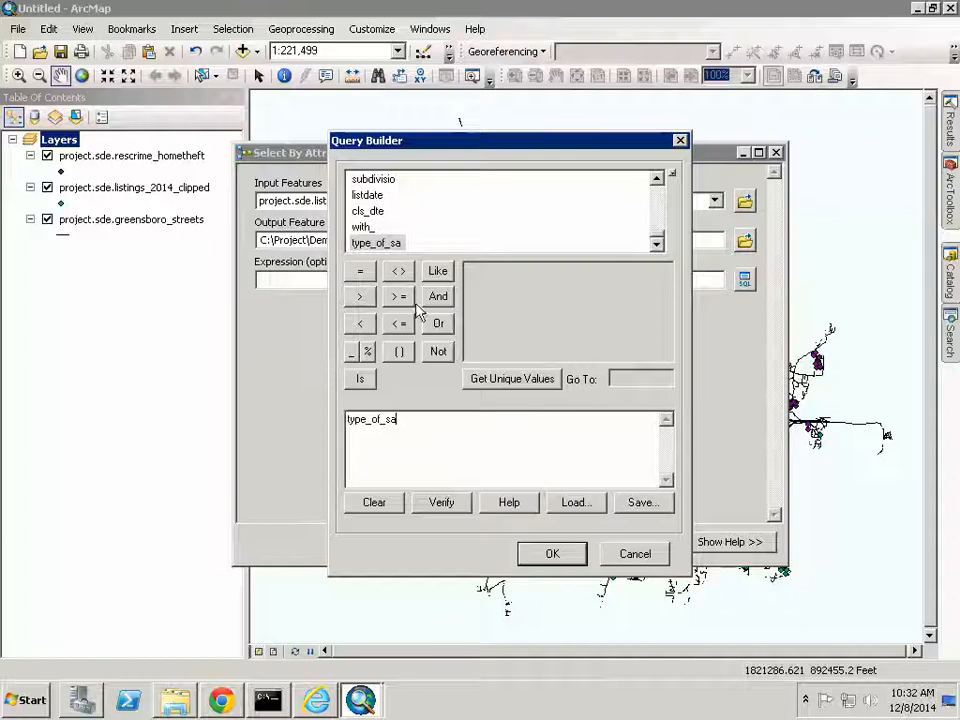
pyautogui.click(360, 271)
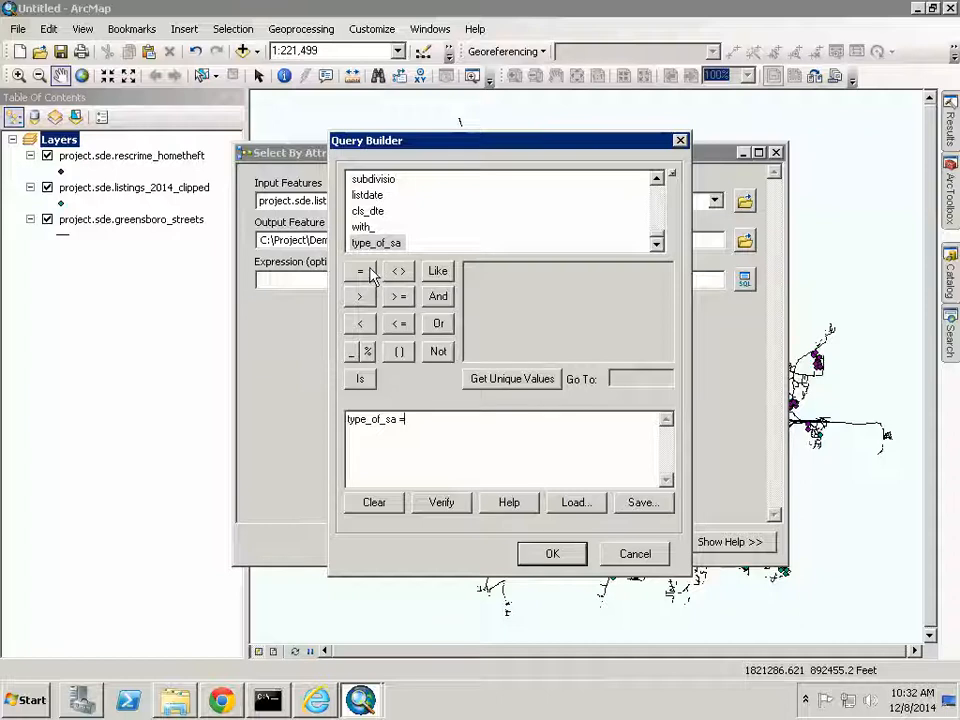
pyautogui.click(478, 379)
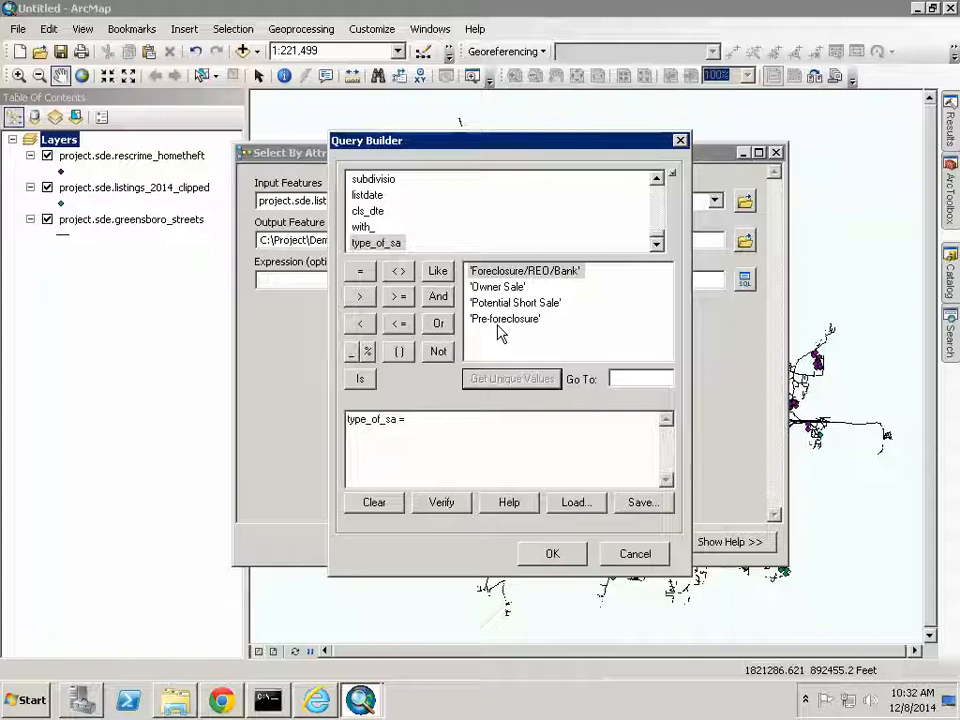
pyautogui.doubleClick(517, 272)
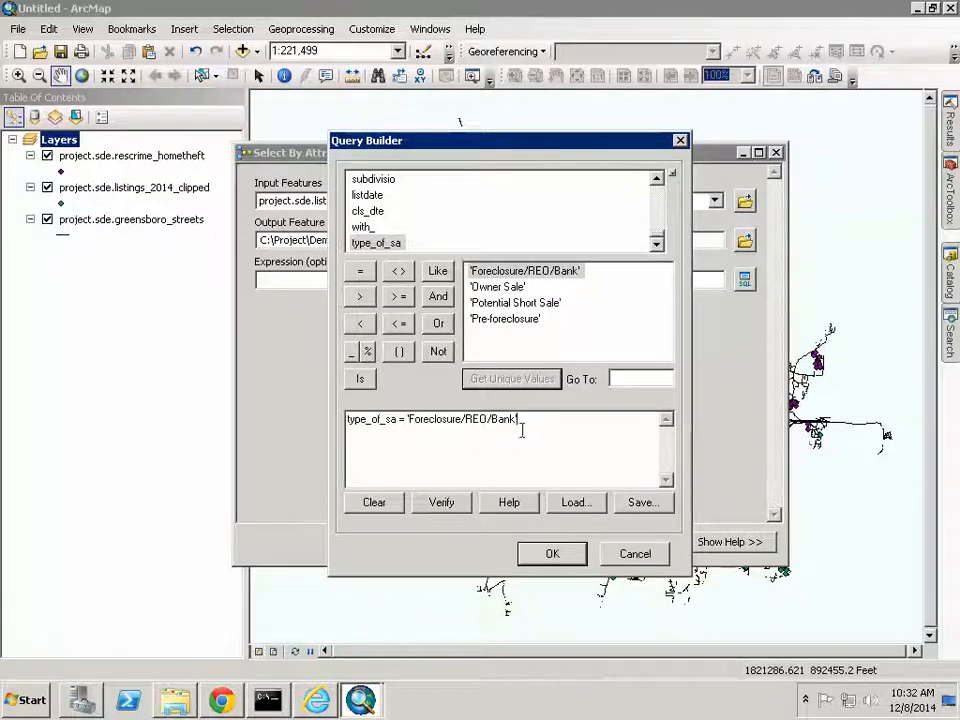
pyautogui.click(553, 554)
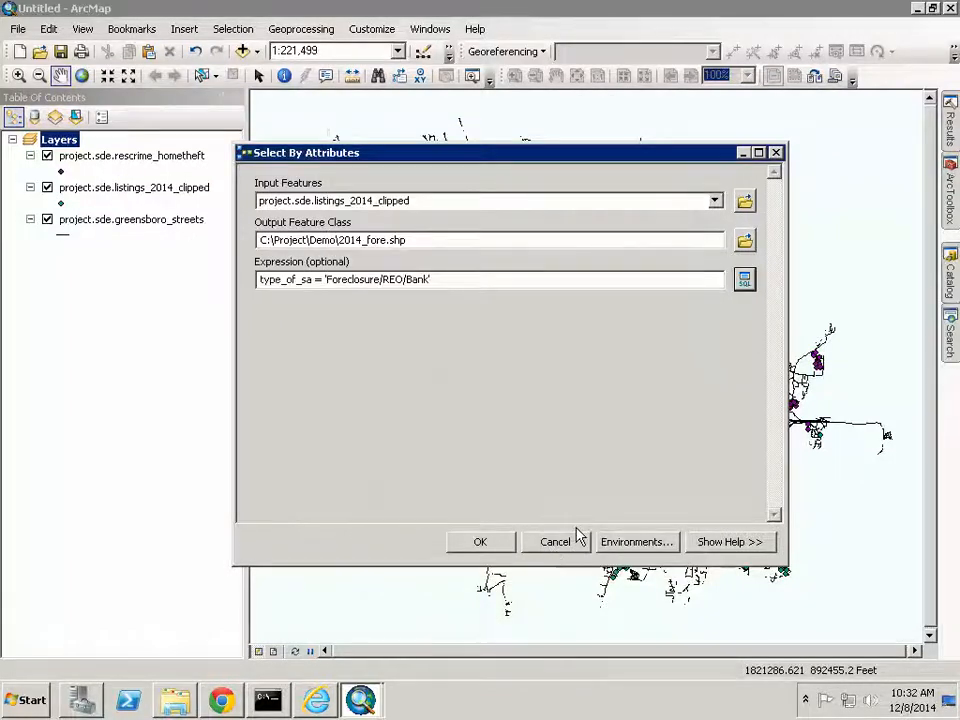
pyautogui.click(501, 542)
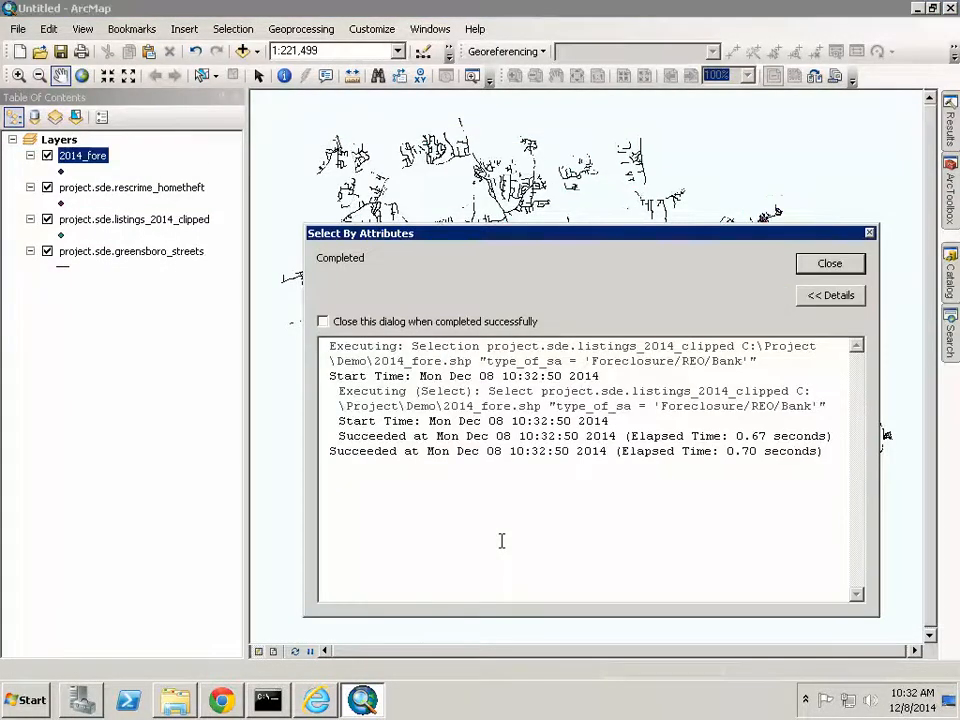
pyautogui.click(828, 265)
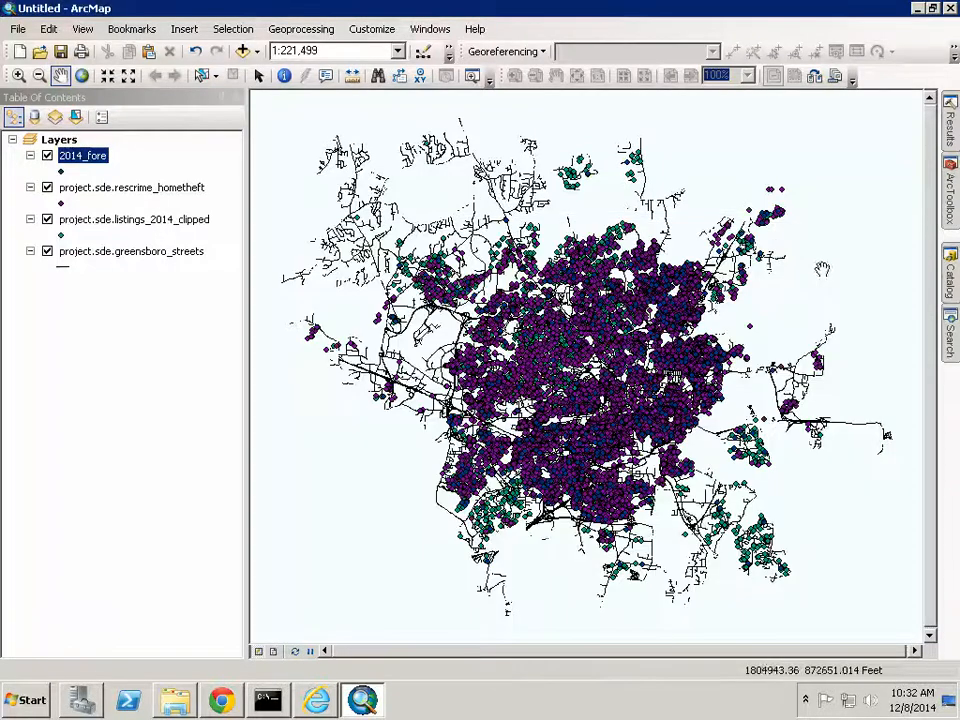
# - Change the 2014_fore point symbol to green and bring the ArcToolbox panel back
pyautogui.click(62, 171)
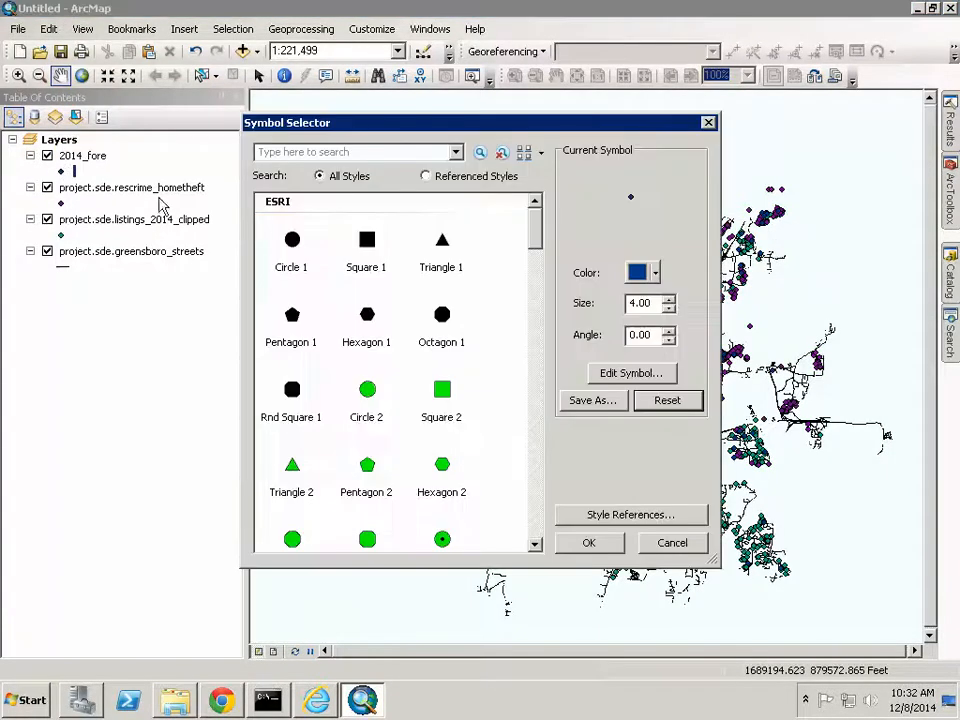
pyautogui.click(656, 273)
pyautogui.click(737, 375)
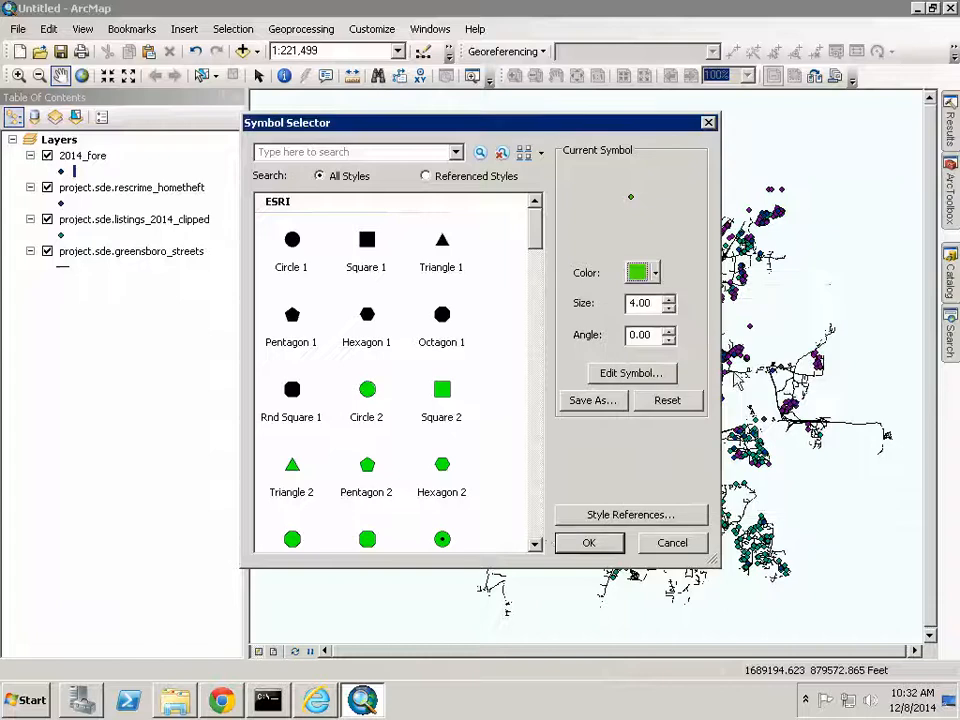
pyautogui.click(584, 542)
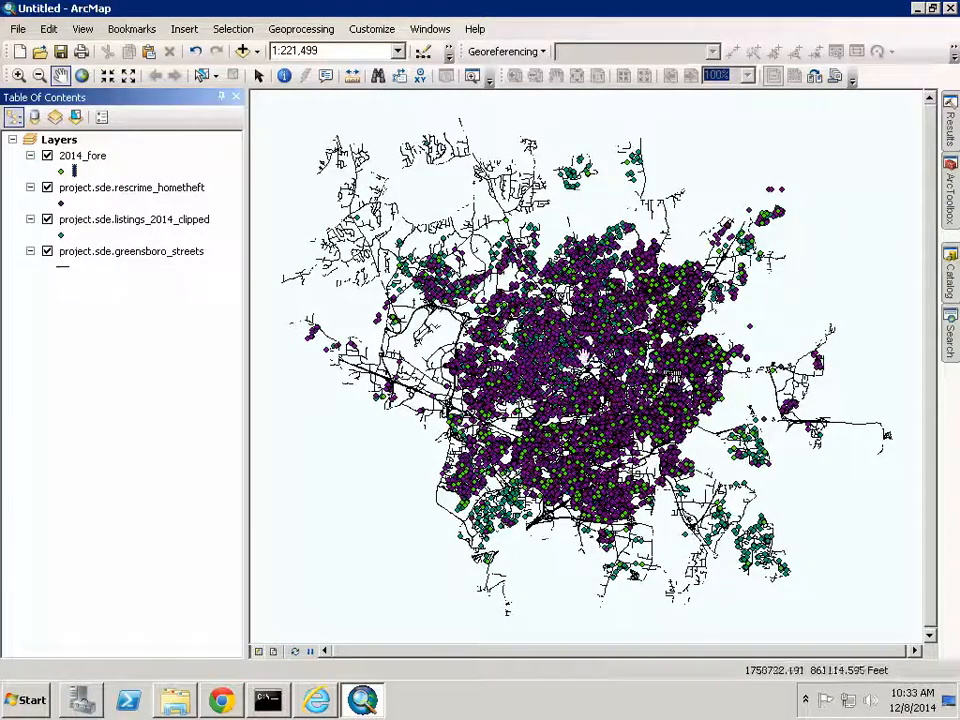
pyautogui.click(953, 213)
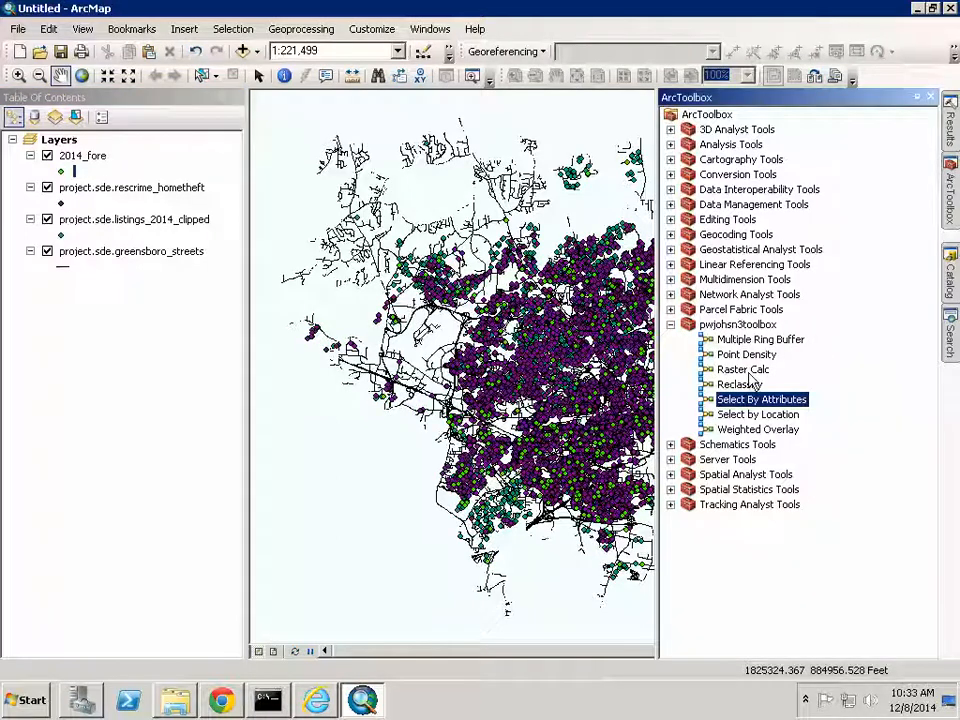
# - Run Point Density on 2014_fore to create the 2014_foreden raster
pyautogui.doubleClick(752, 357)
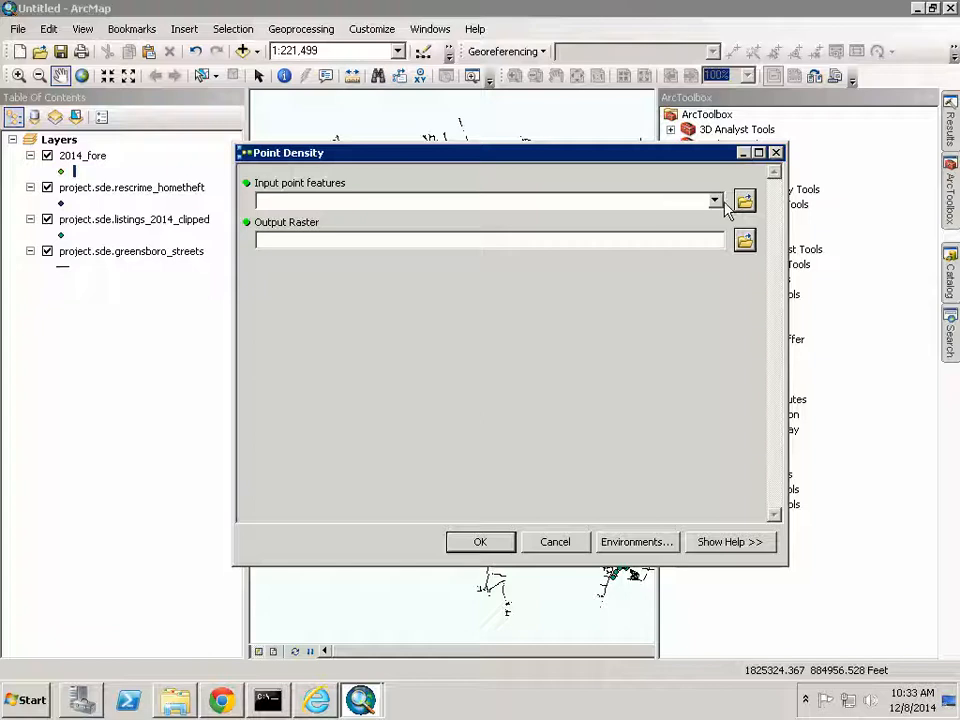
pyautogui.click(716, 201)
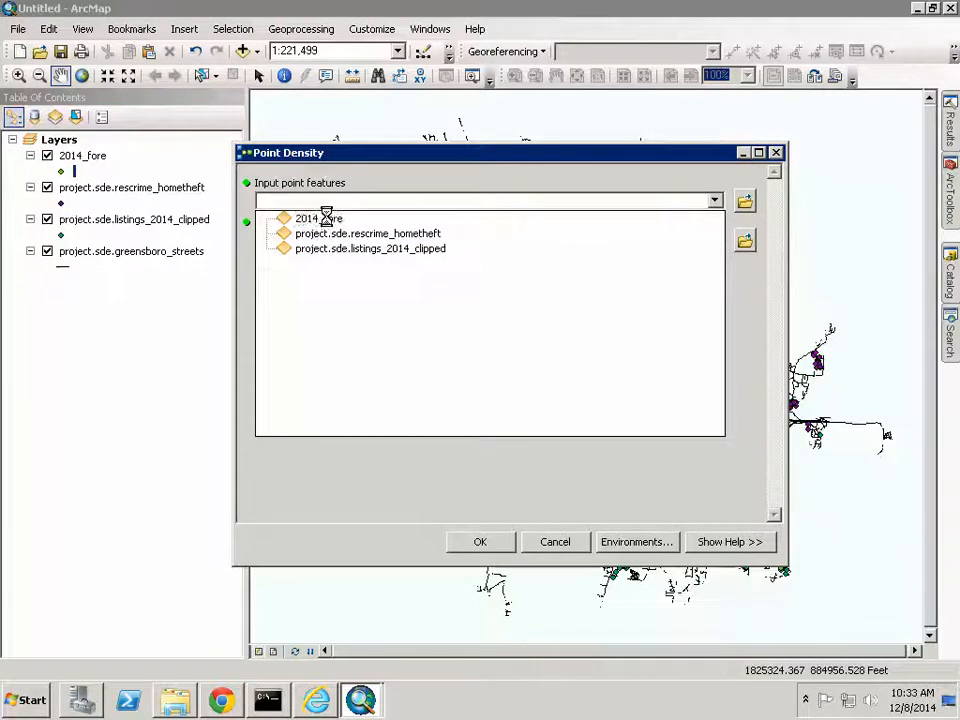
pyautogui.click(326, 217)
pyautogui.click(745, 240)
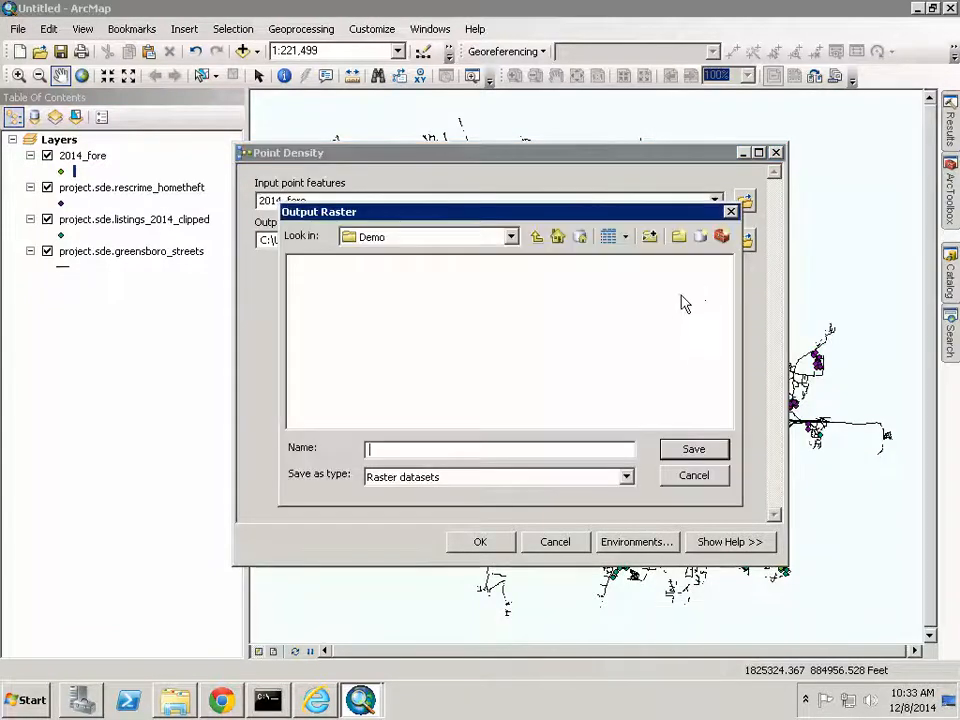
pyautogui.write('2')
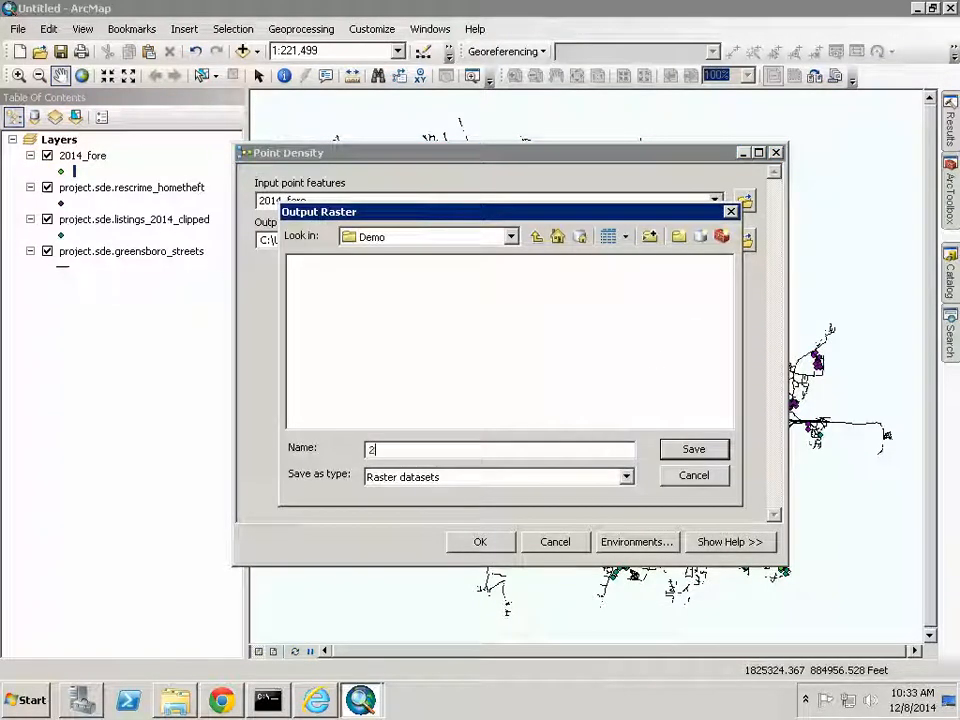
pyautogui.write('014')
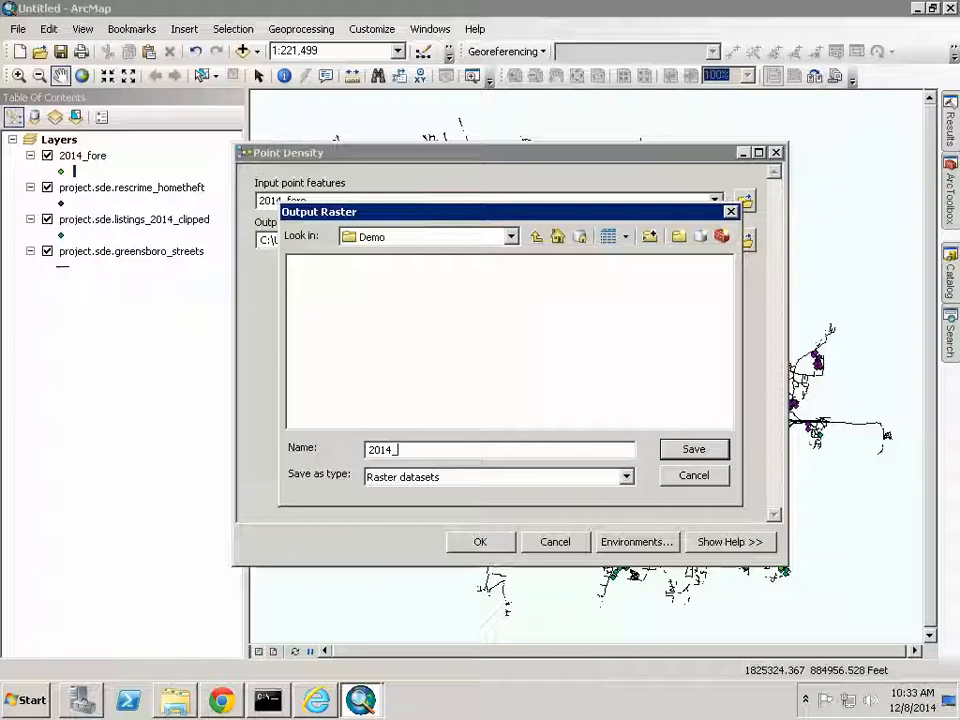
pyautogui.write('_foreden')
pyautogui.press('Return')
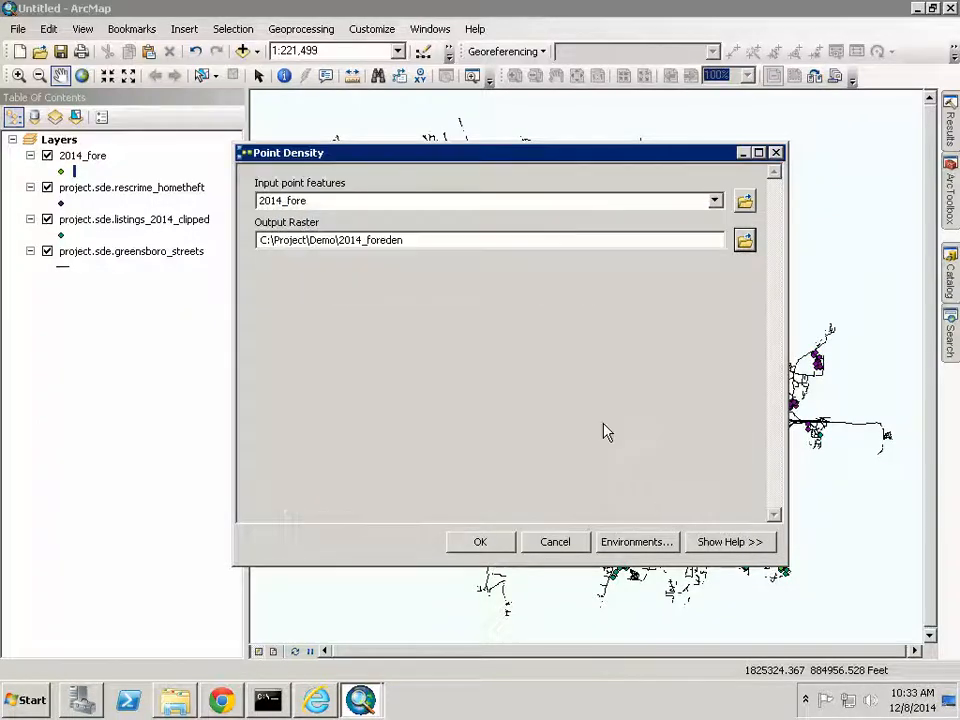
pyautogui.click(487, 543)
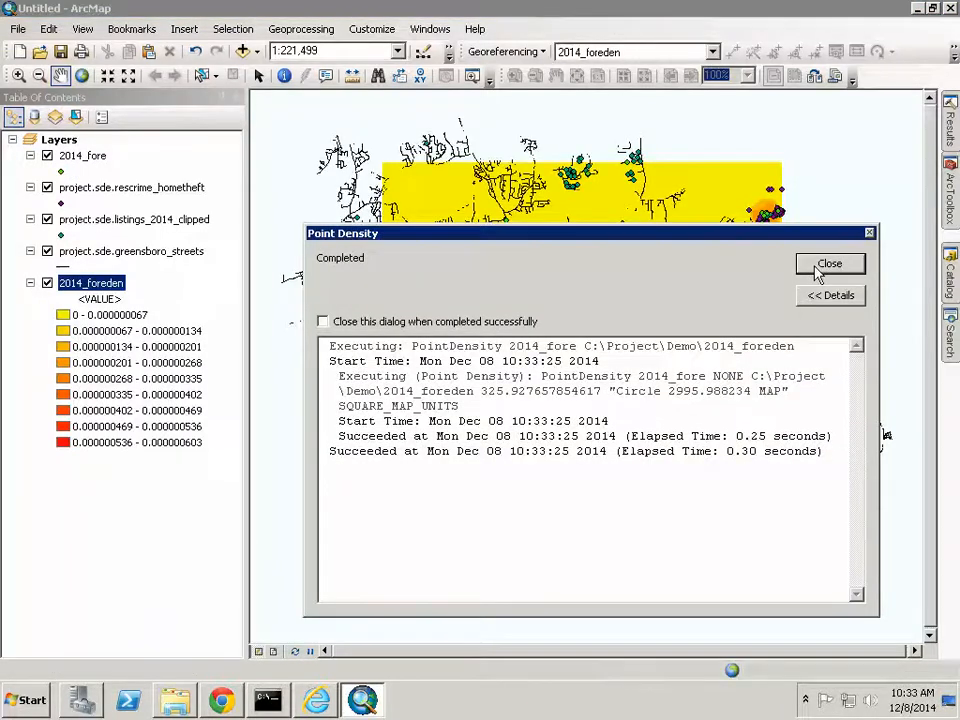
pyautogui.click(826, 265)
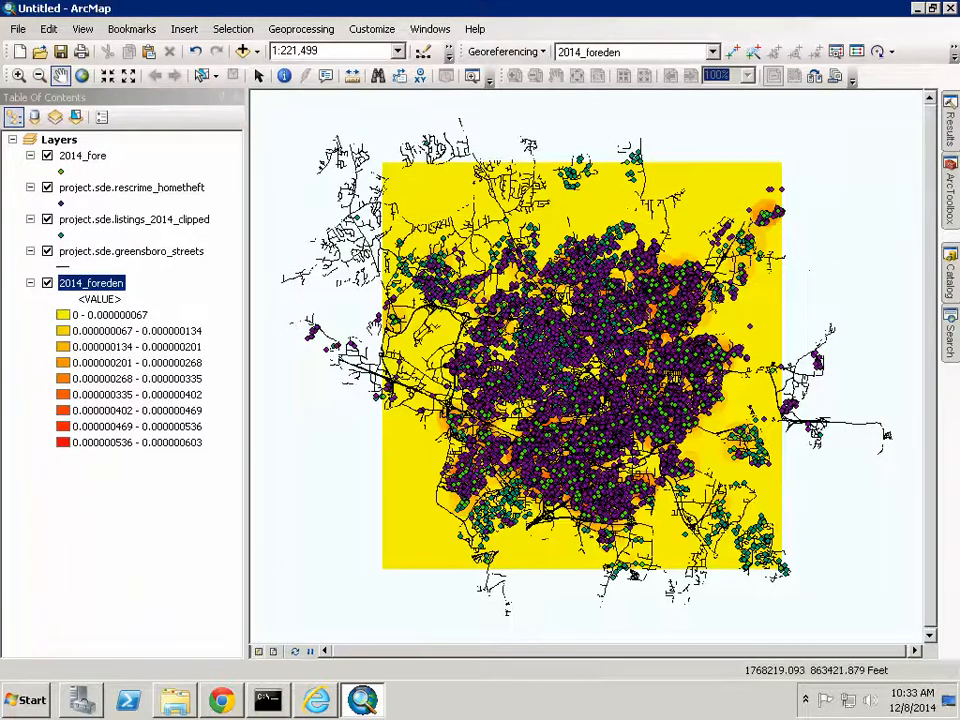
# - Hide the listings, home theft, 2014_fore and 2014_foreden layers, leaving only greensboro_streets
pyautogui.click(47, 219)
pyautogui.click(47, 187)
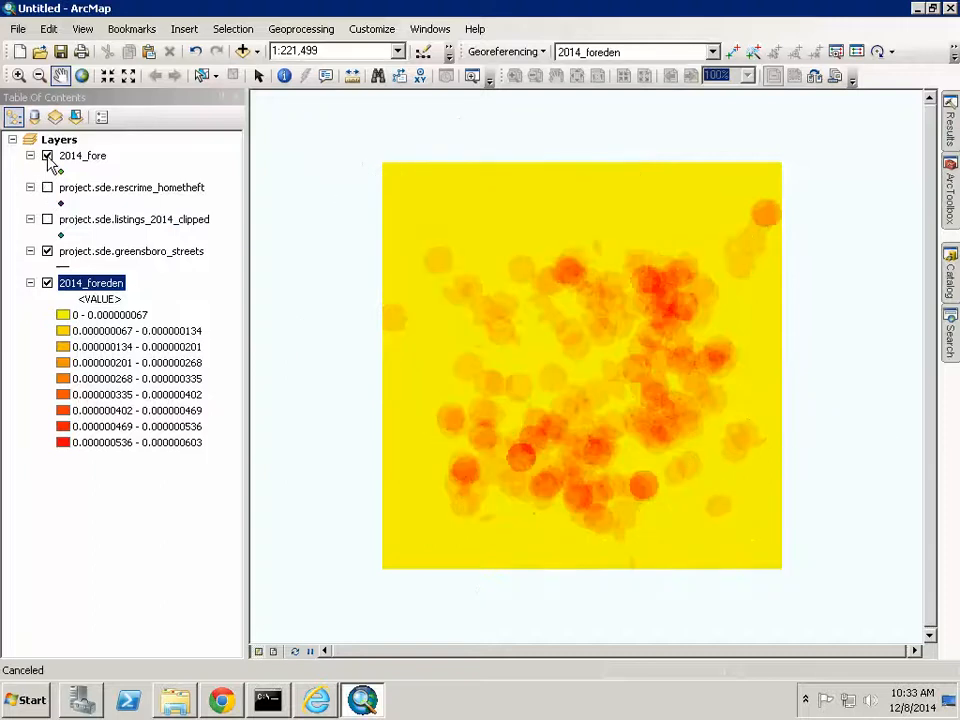
pyautogui.click(47, 155)
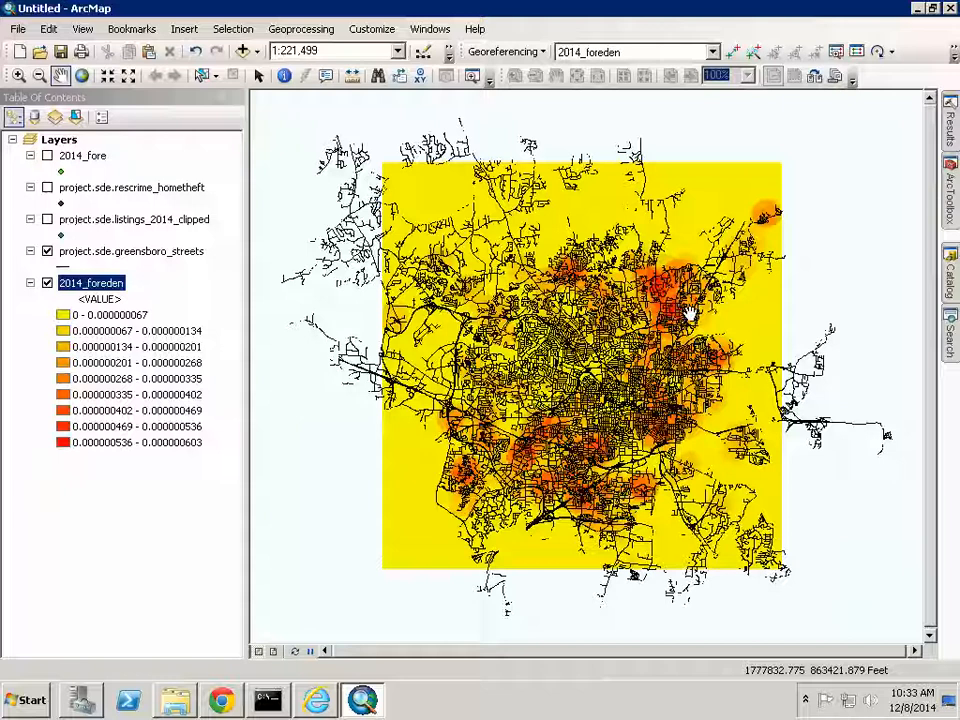
pyautogui.click(47, 283)
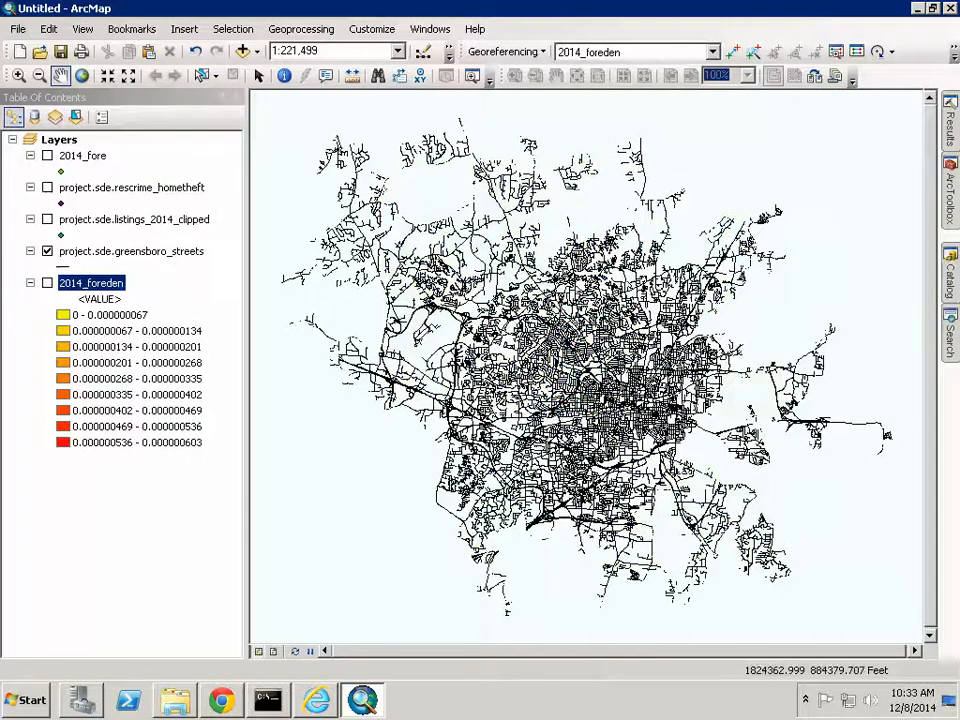
pyautogui.click(953, 213)
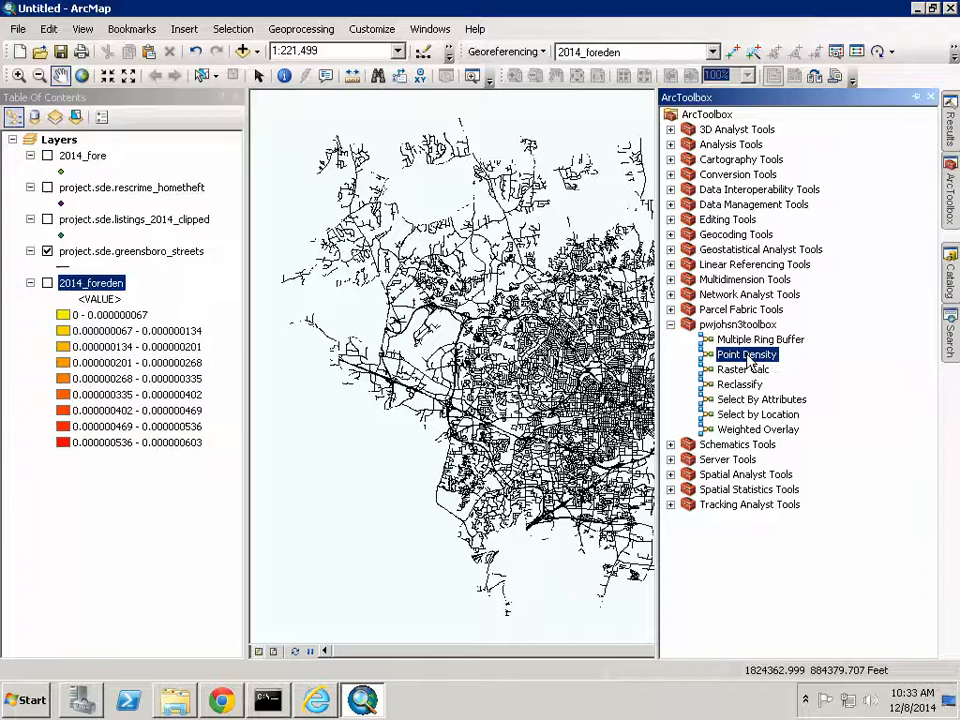
# - Run Point Density on rescrime_hometheft, saving theft_den in C:\Project\Demo
pyautogui.doubleClick(747, 358)
pyautogui.click(716, 200)
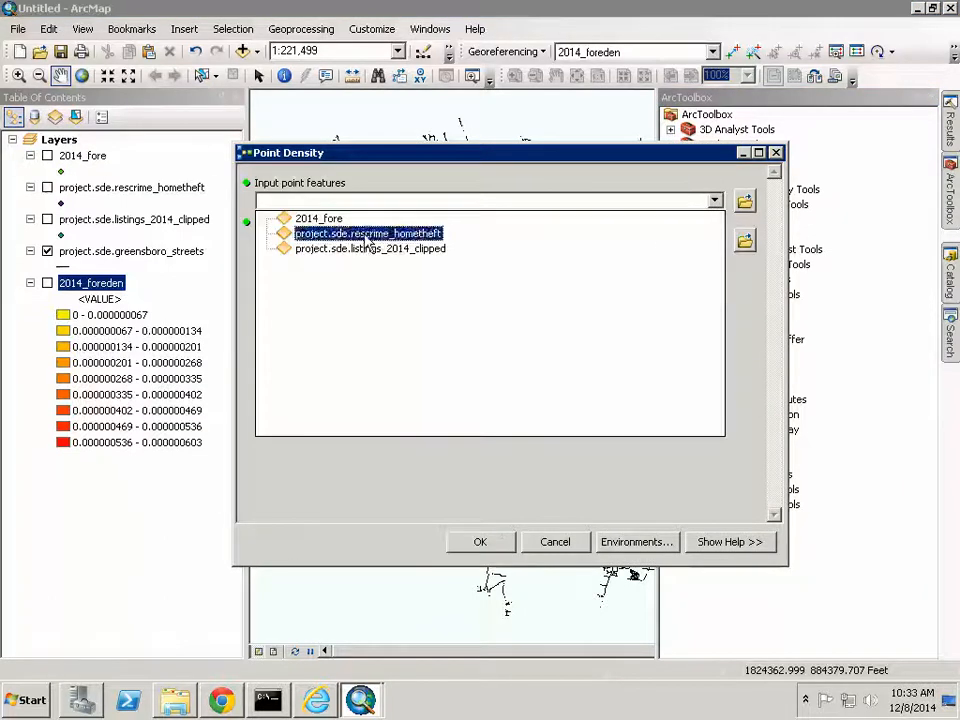
pyautogui.click(366, 236)
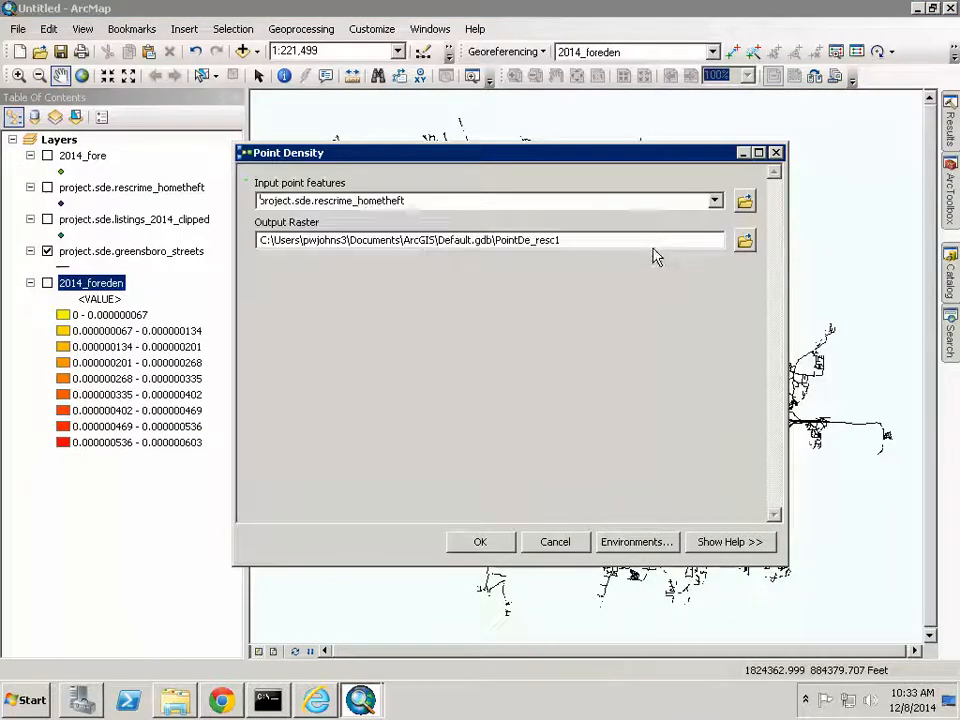
pyautogui.click(745, 240)
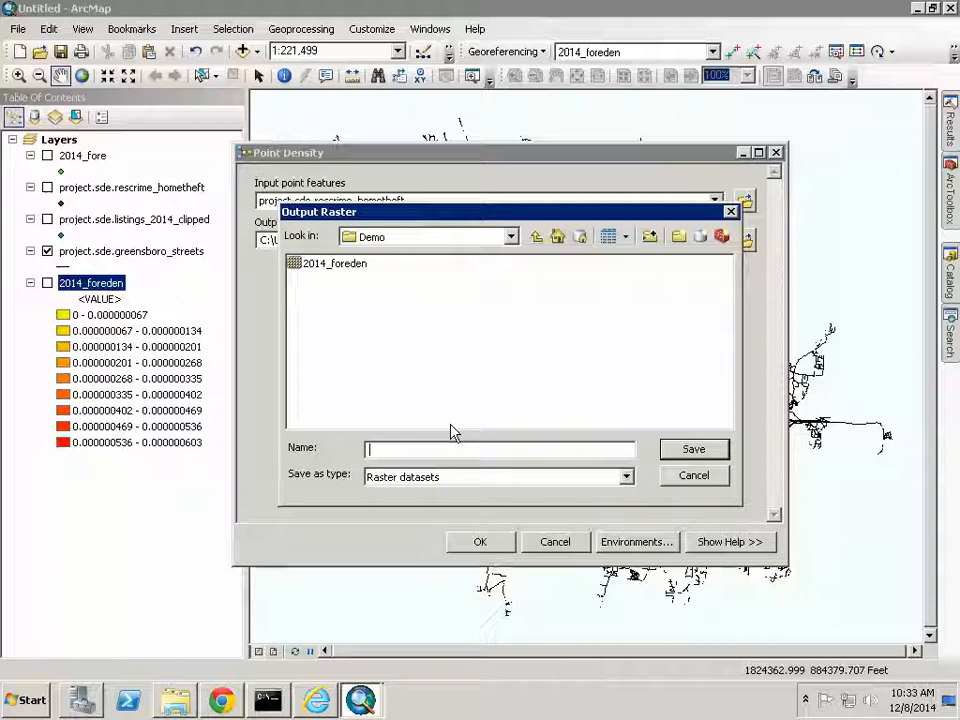
pyautogui.write('the')
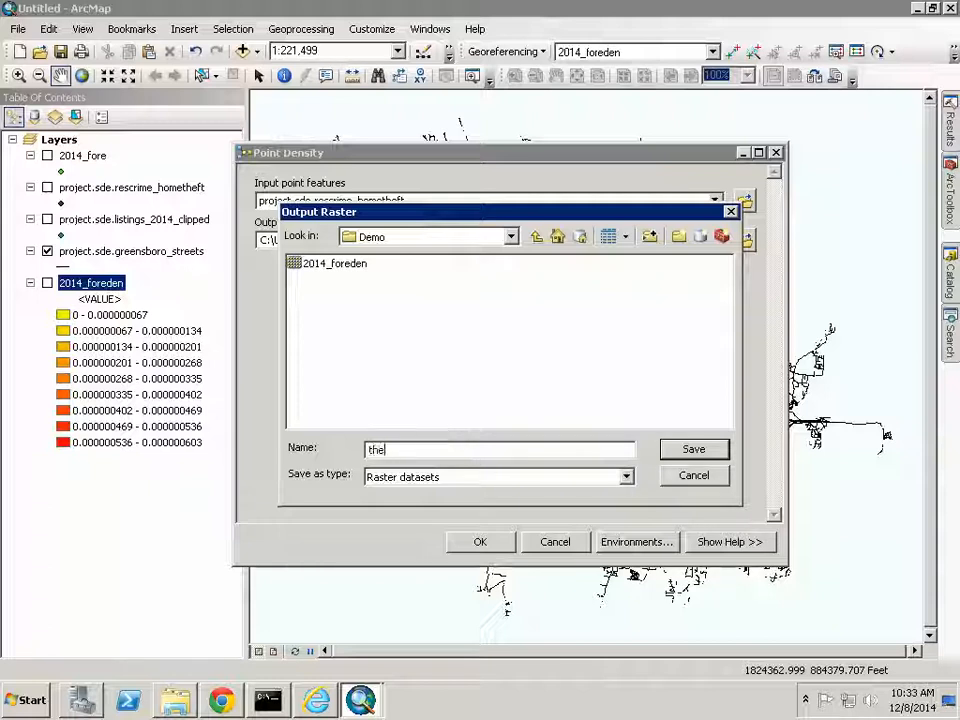
pyautogui.write('ft_den')
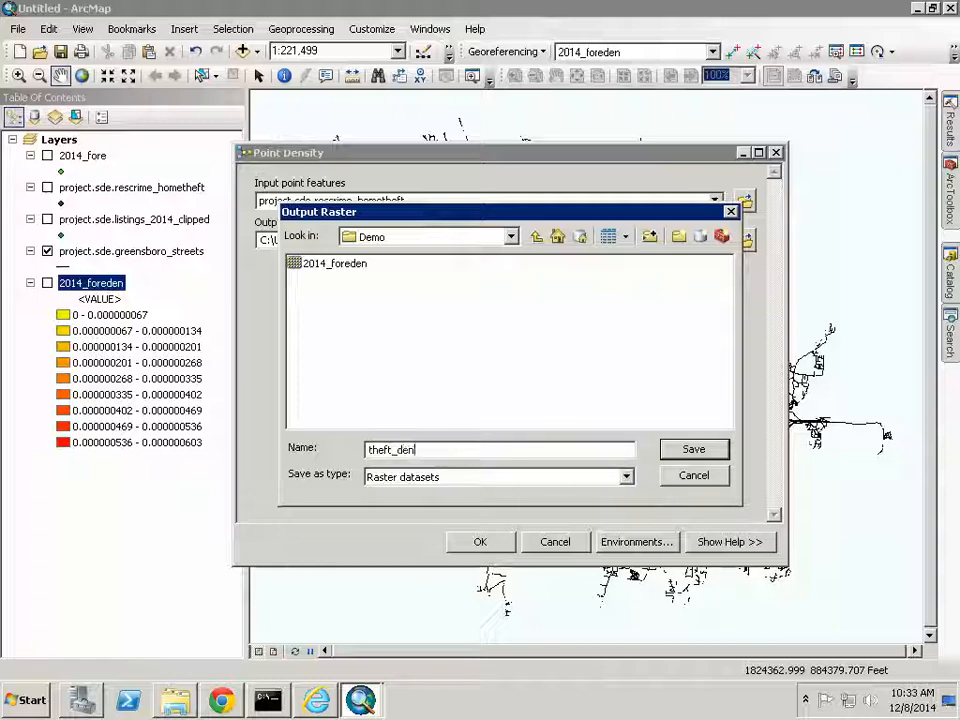
pyautogui.click(701, 451)
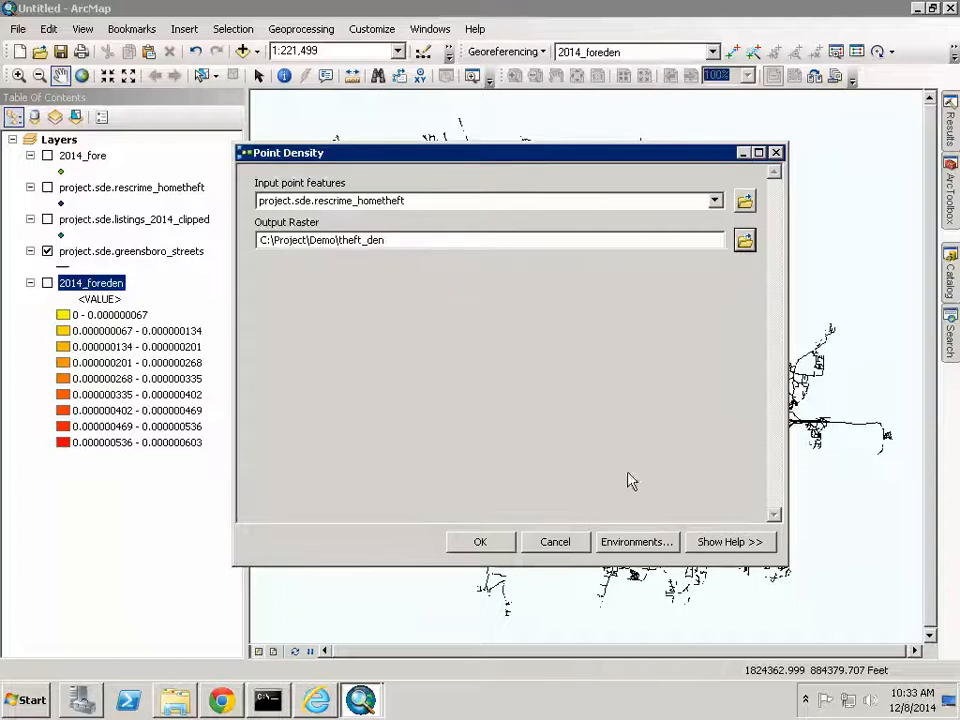
pyautogui.click(481, 542)
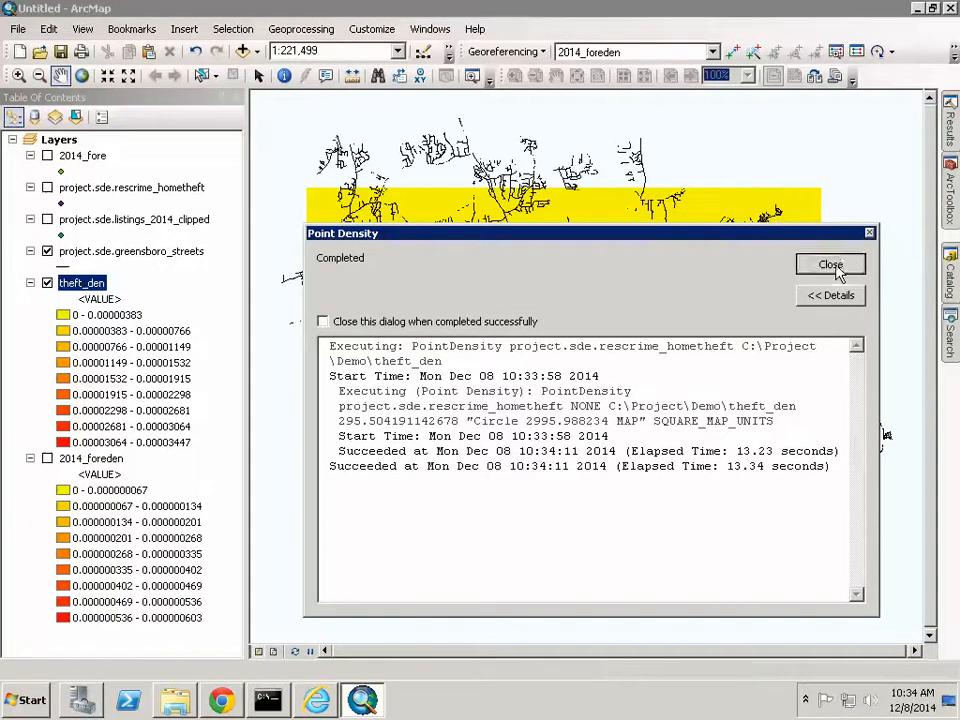
pyautogui.click(830, 266)
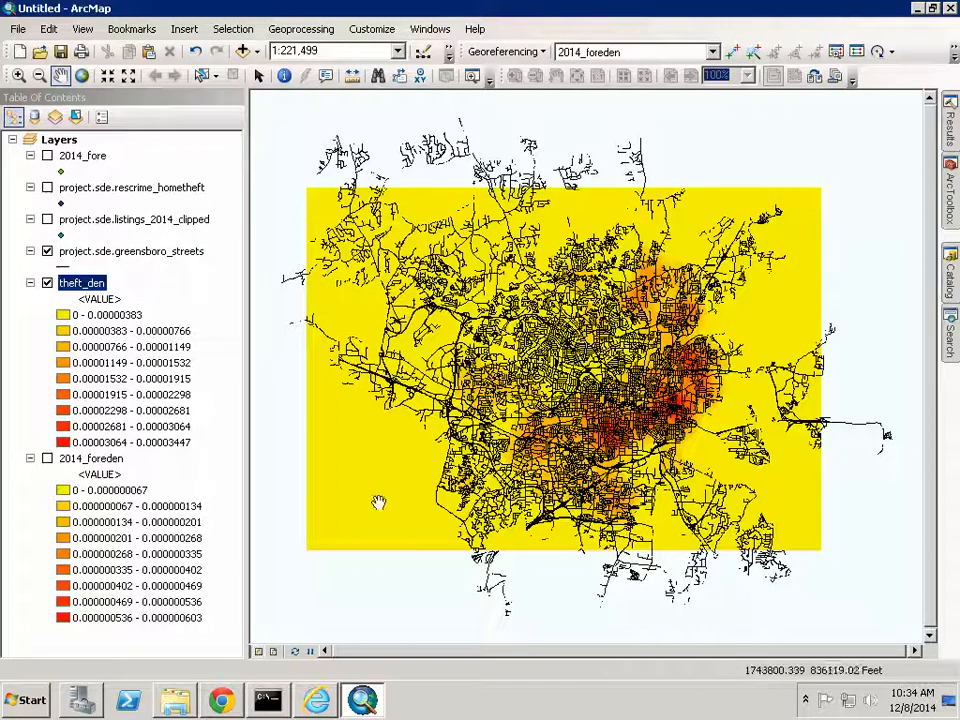
# - Collapse the 2014_foreden and theft_den legends and switch theft_den off
pyautogui.click(31, 458)
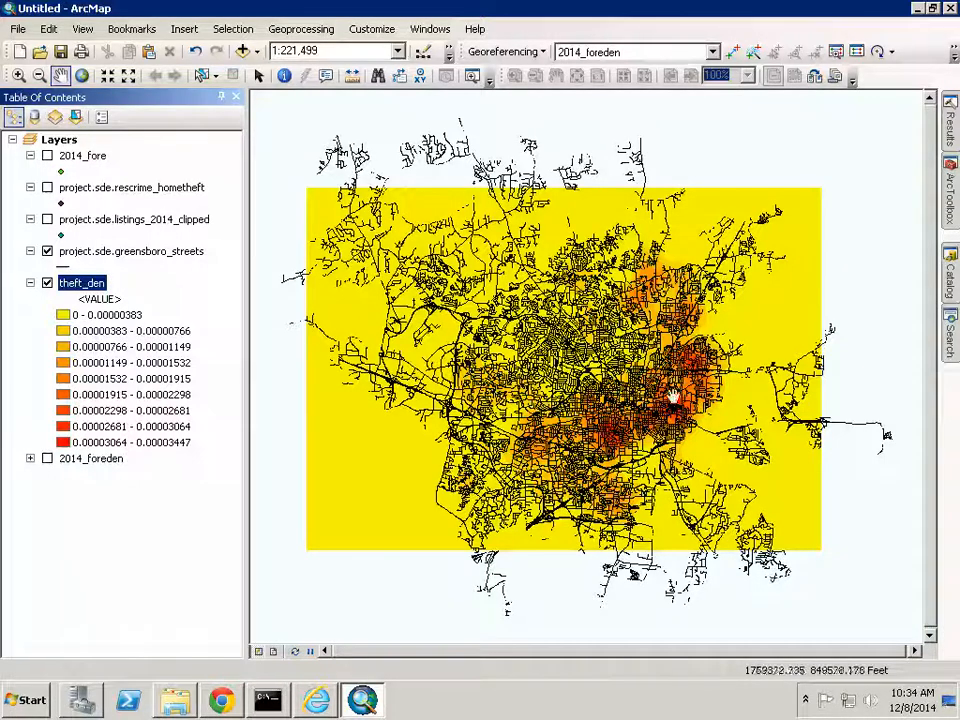
pyautogui.click(47, 283)
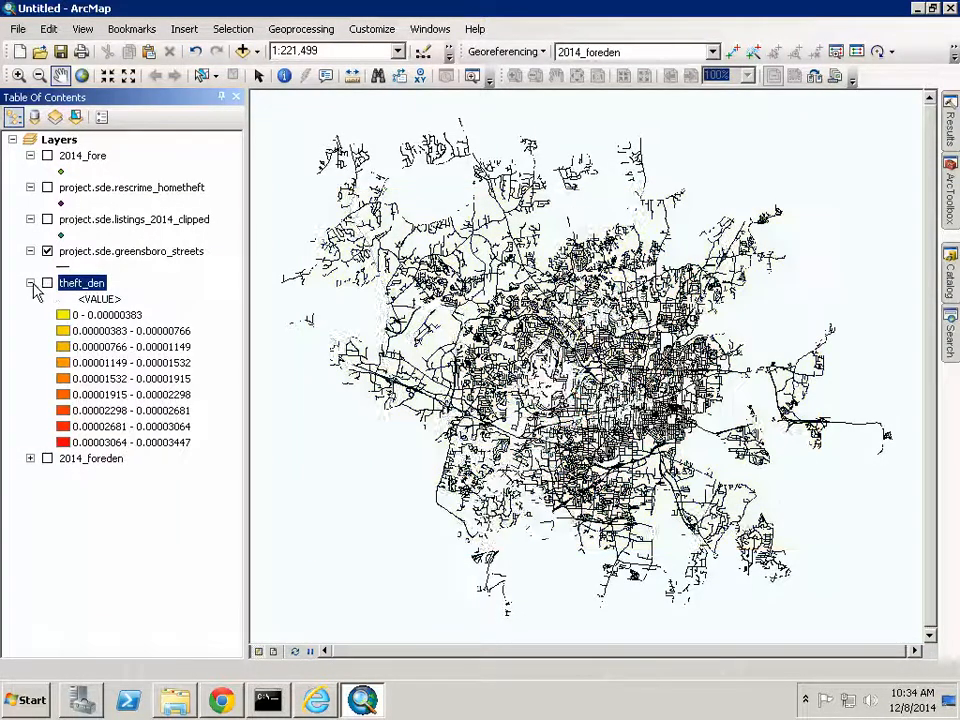
pyautogui.click(30, 283)
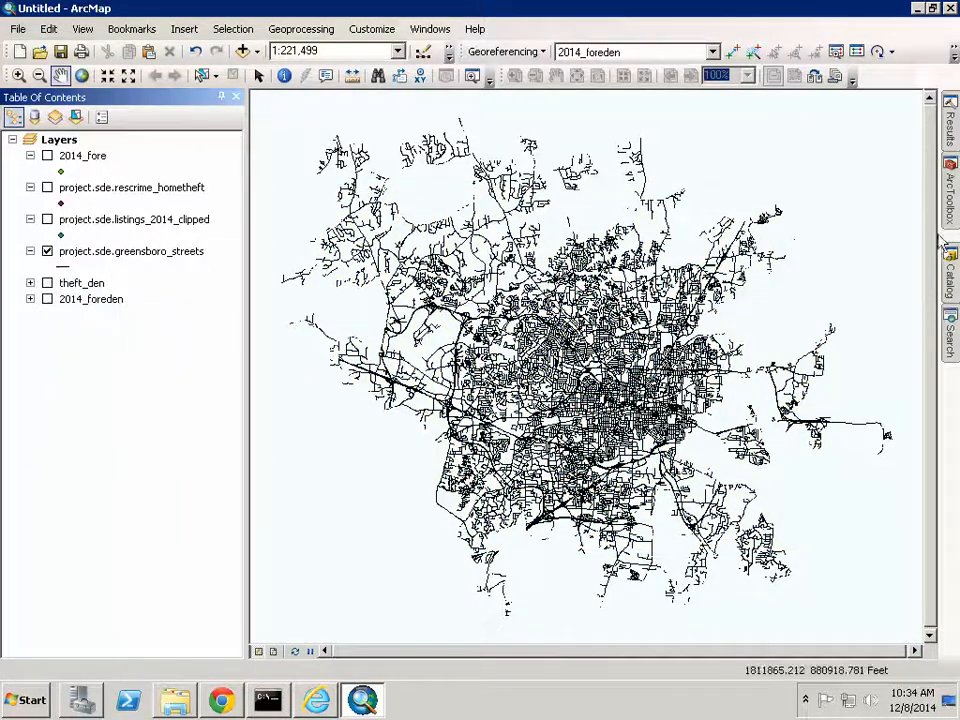
pyautogui.click(950, 185)
# - Run Point Density on listings_2014_clipped, saving 2014_listden in C:\Project\Demo
pyautogui.doubleClick(740, 355)
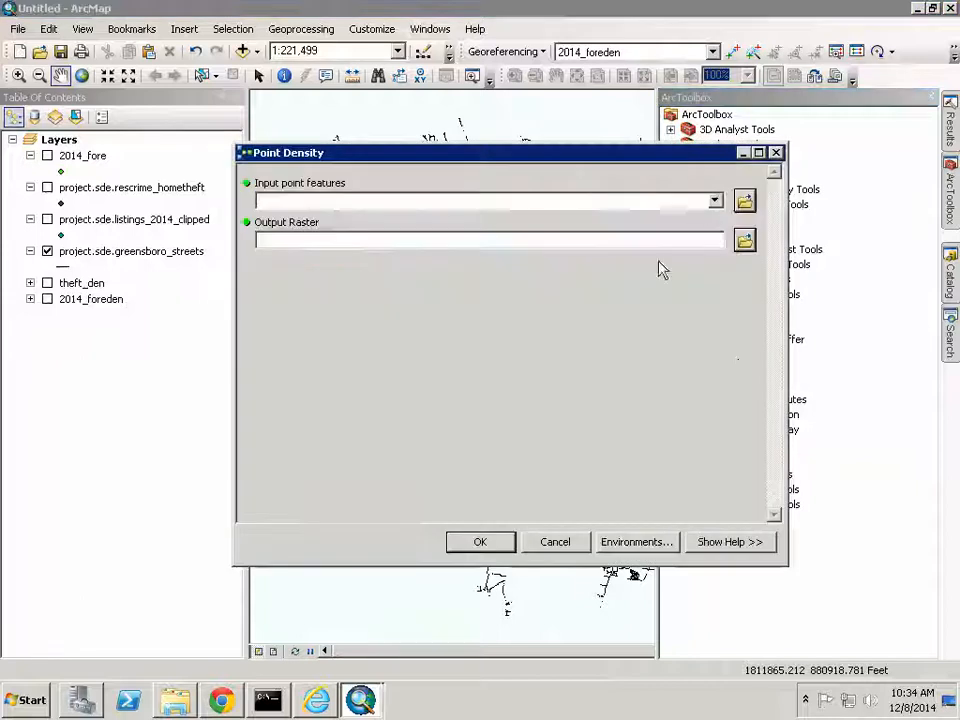
pyautogui.click(714, 202)
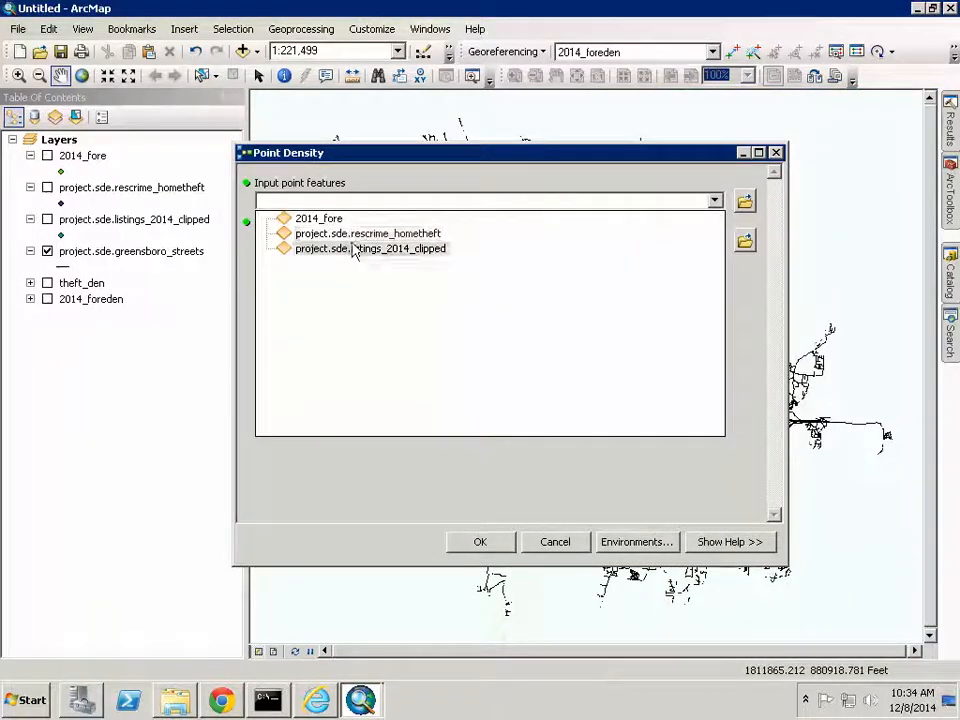
pyautogui.click(391, 248)
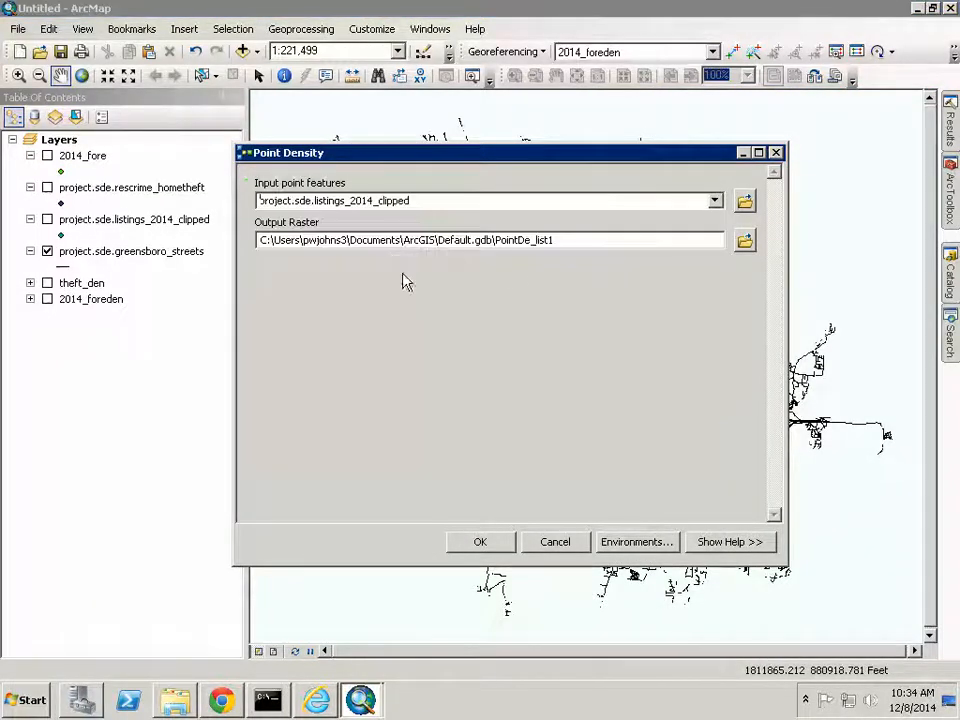
pyautogui.click(745, 240)
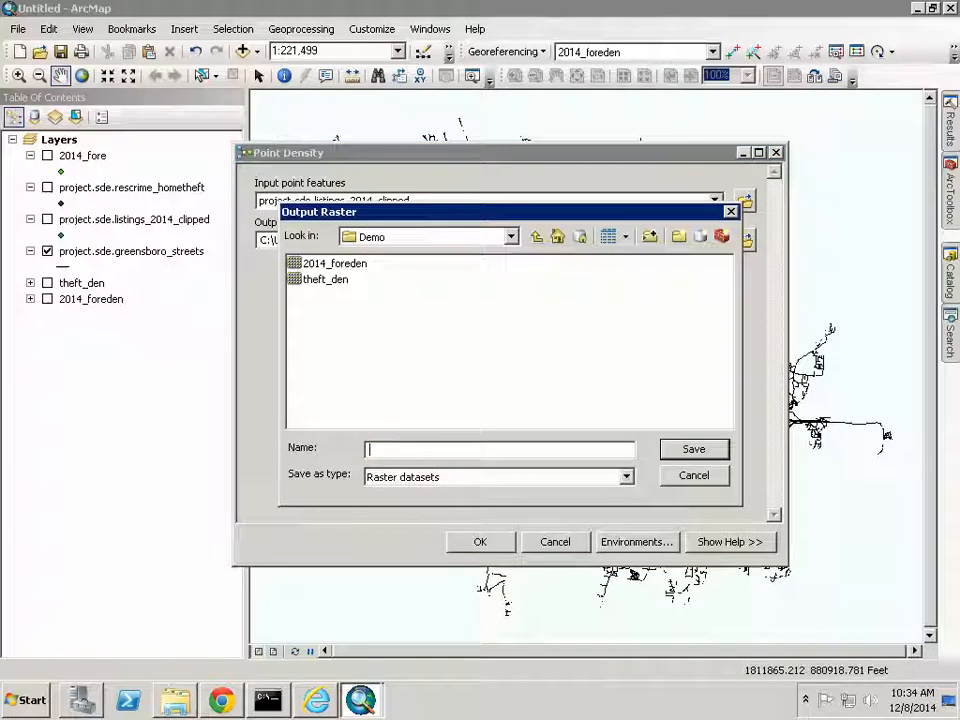
pyautogui.write('2014_listden')
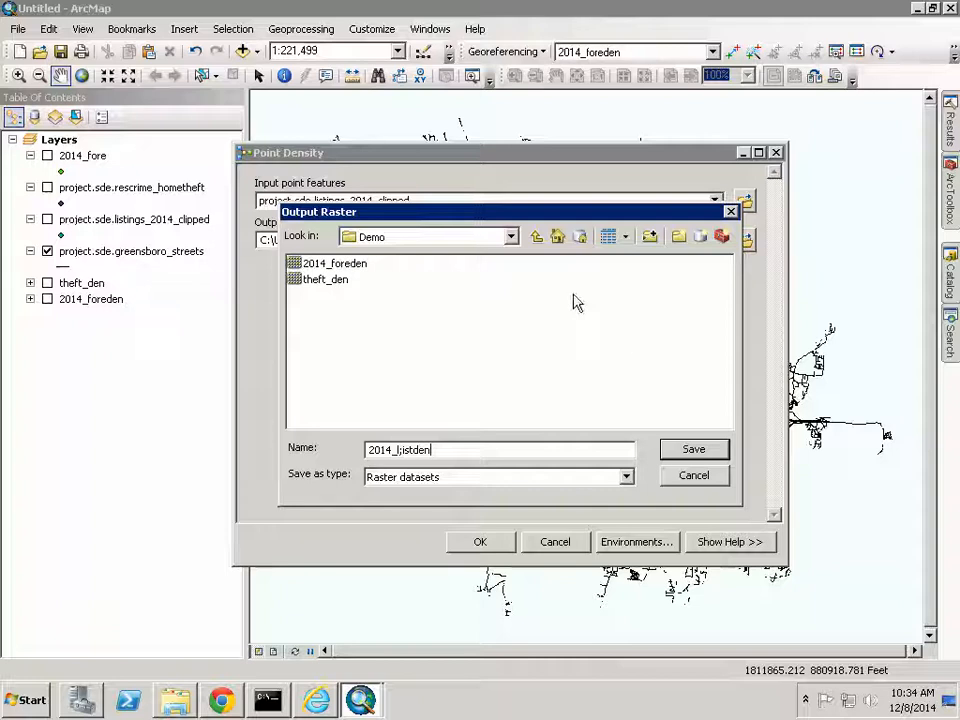
pyautogui.click(400, 450)
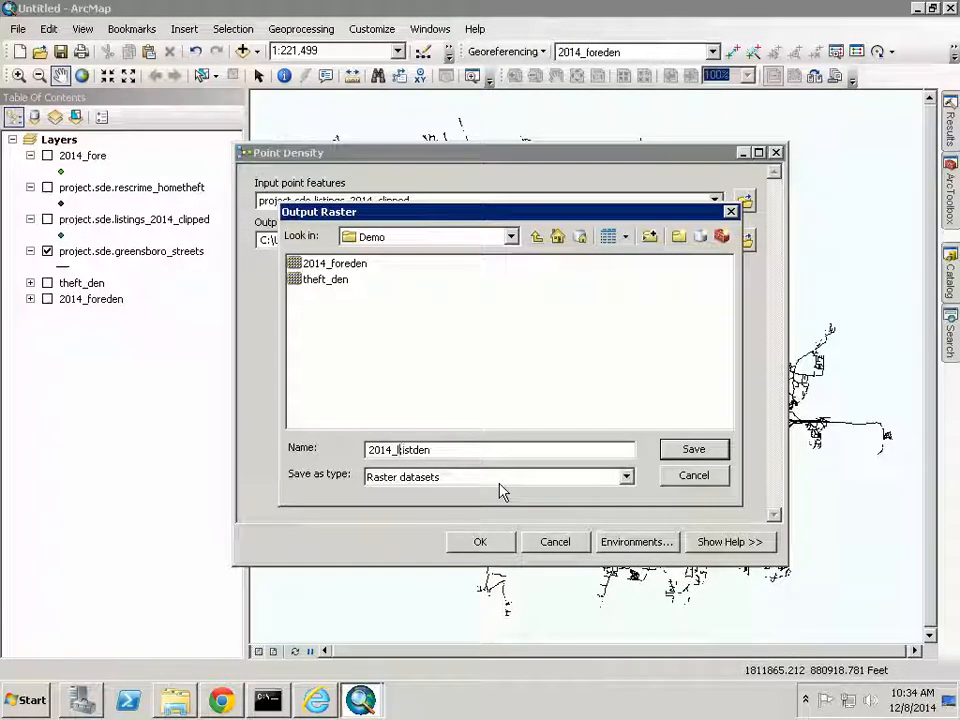
pyautogui.press('Delete')
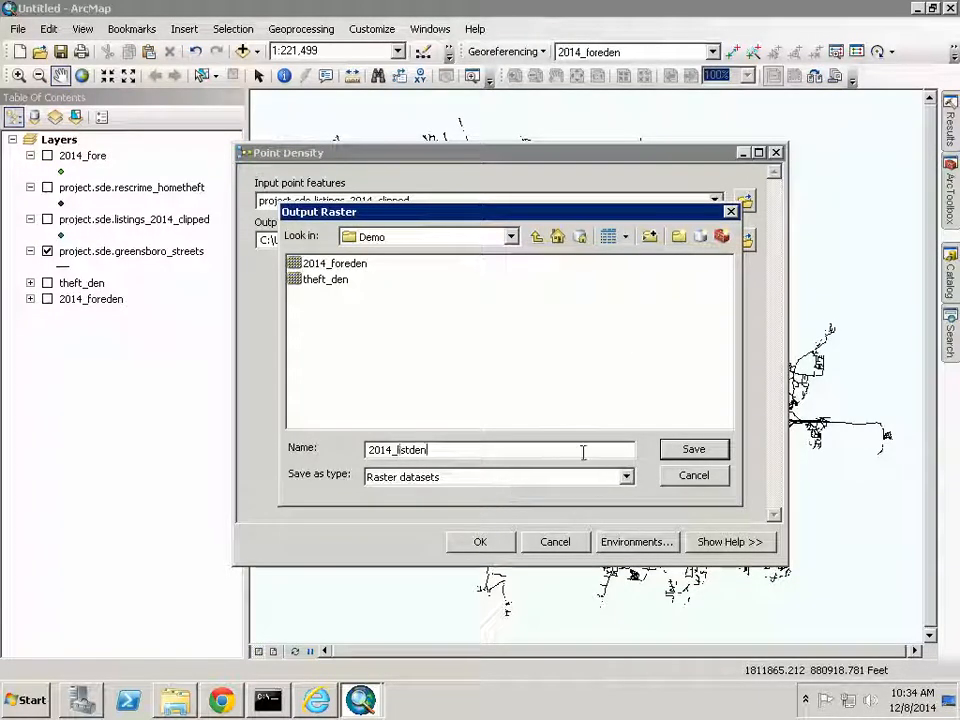
pyautogui.click(693, 449)
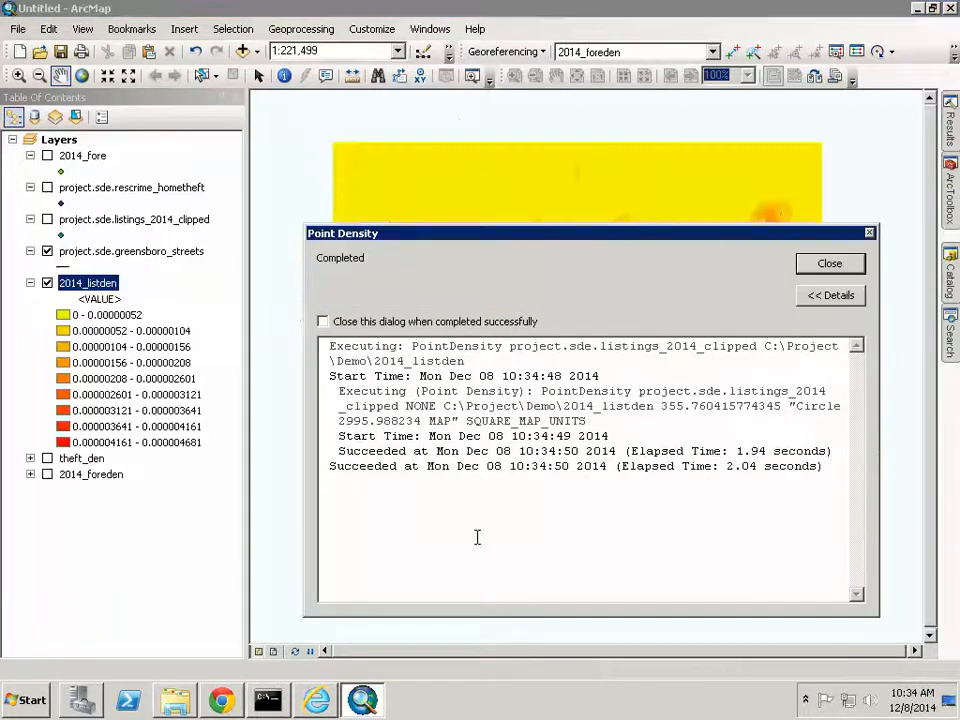
pyautogui.click(826, 263)
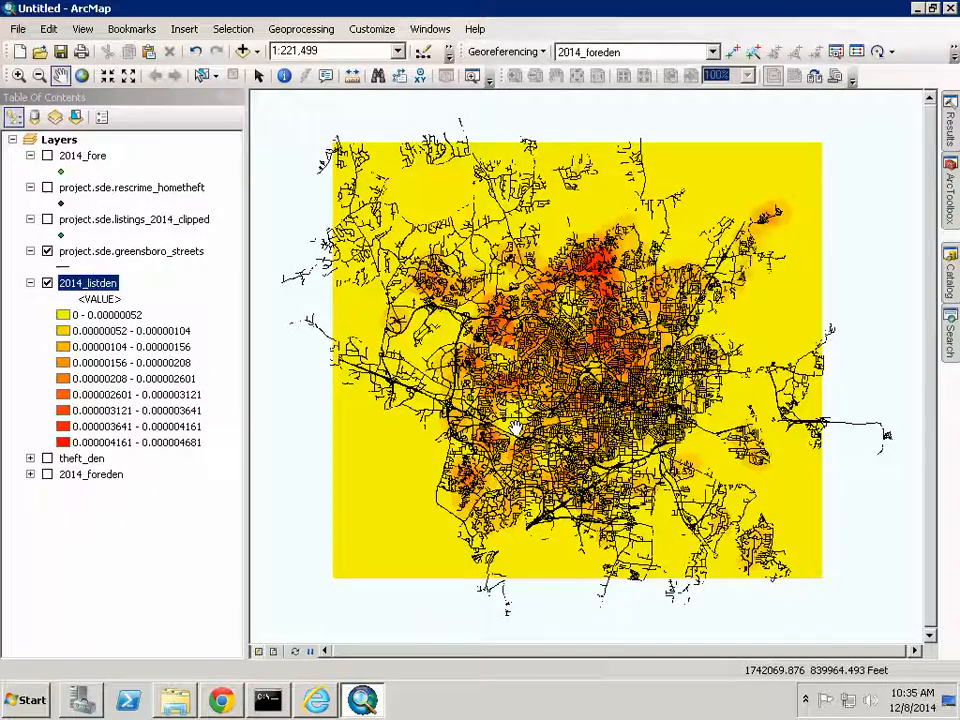
# - Switch off and collapse the 2014_listden layer
pyautogui.click(47, 283)
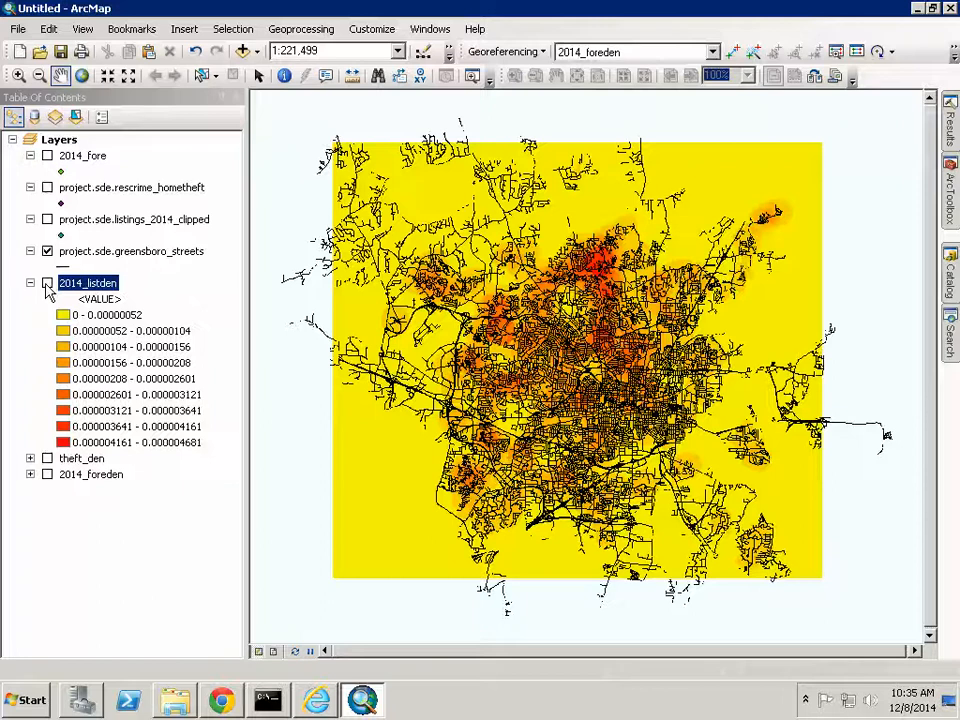
pyautogui.click(30, 283)
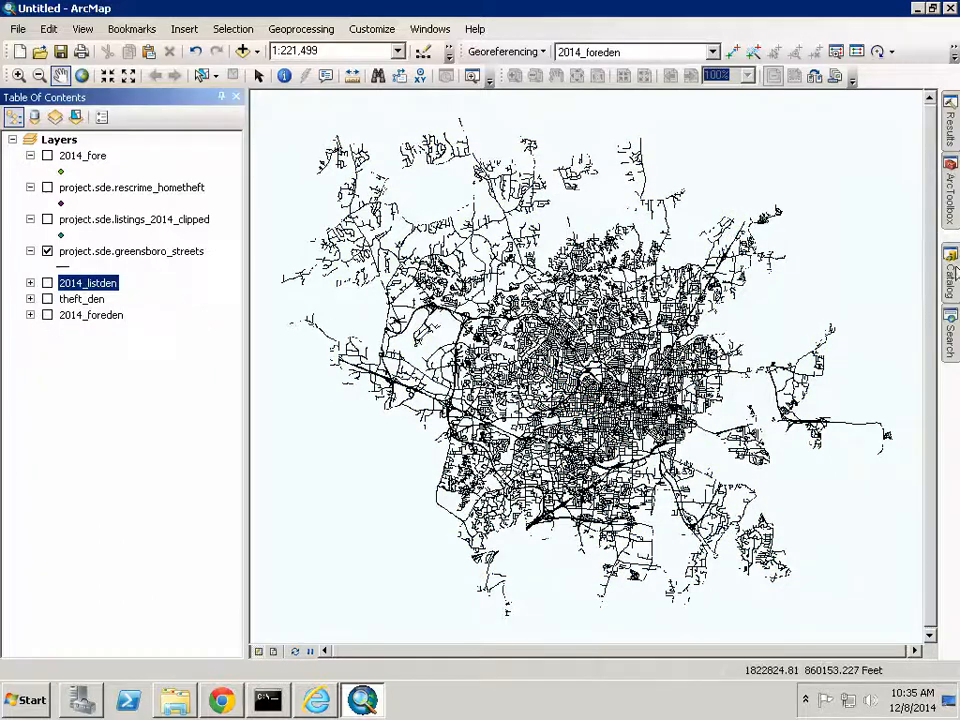
pyautogui.click(947, 200)
# - Reclassify 2014_listden's nine ranges to new values 1,1,1,2,2,2,3,3,3
pyautogui.doubleClick(735, 385)
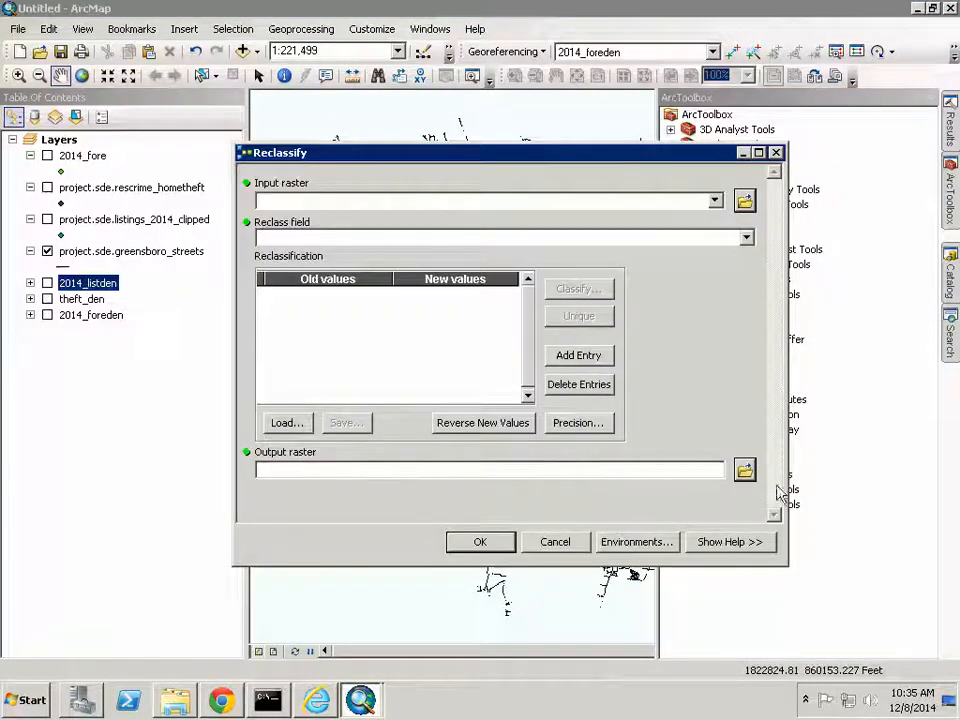
pyautogui.click(715, 200)
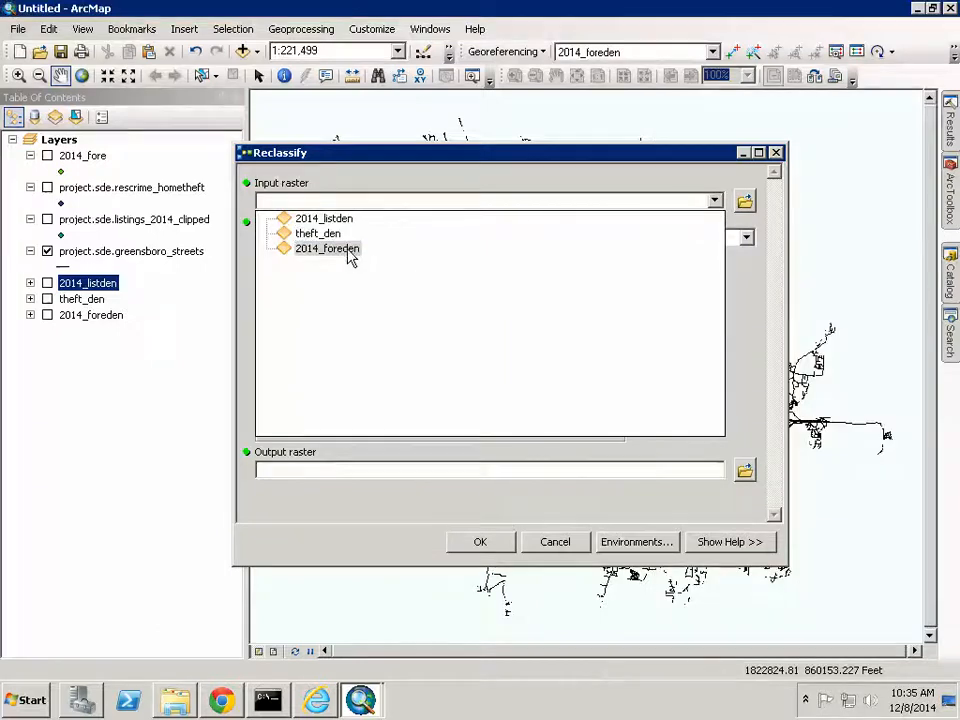
pyautogui.click(336, 219)
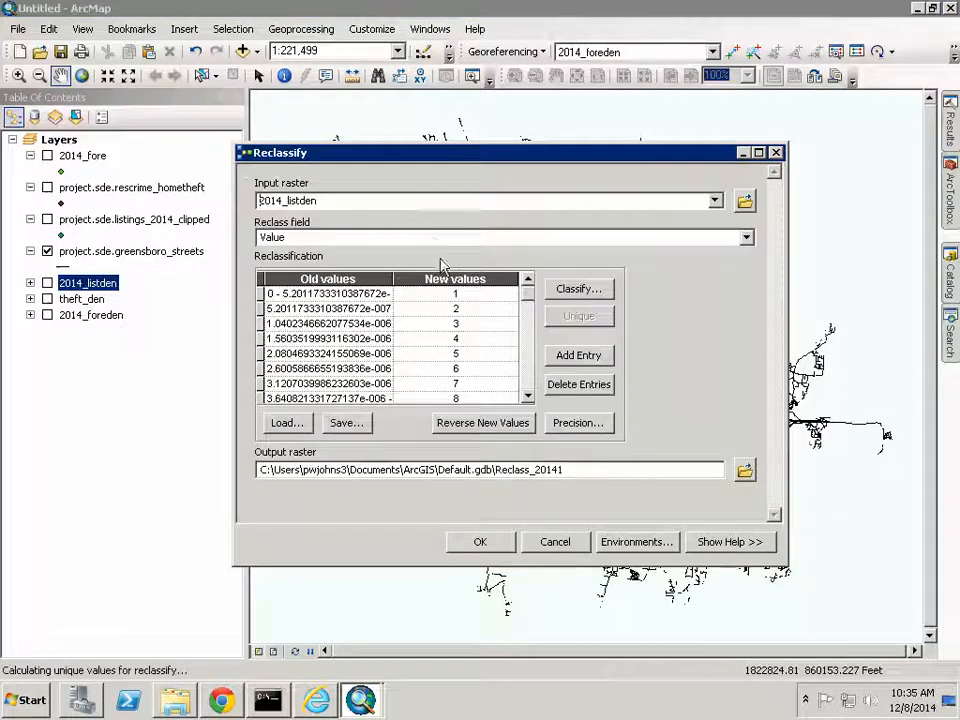
pyautogui.click(480, 307)
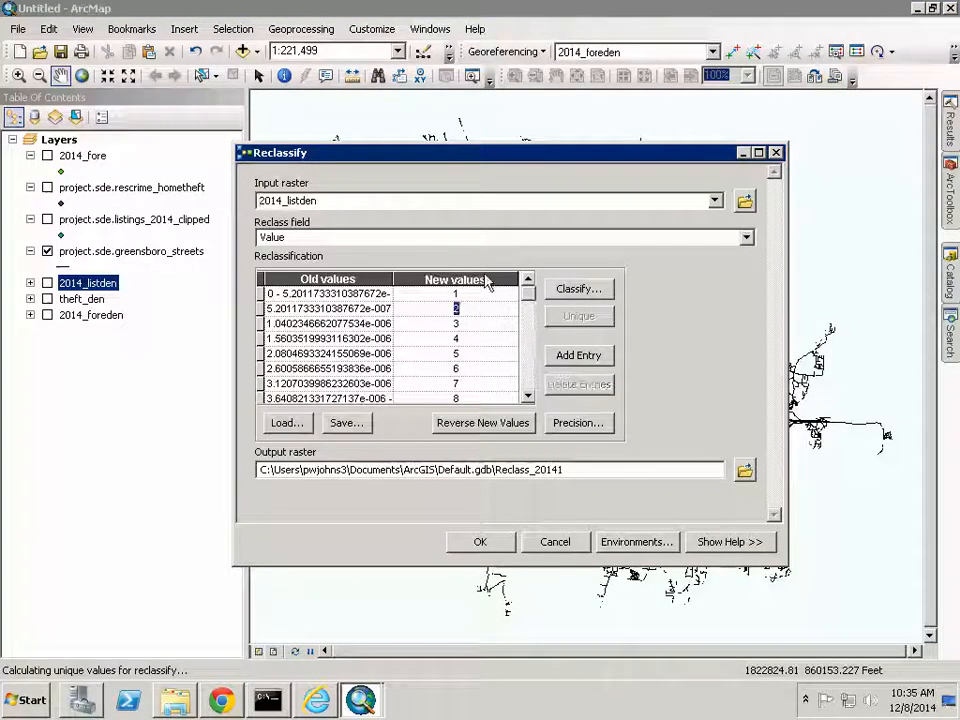
pyautogui.write('1')
pyautogui.press('Down')
pyautogui.write('1')
pyautogui.press('Down')
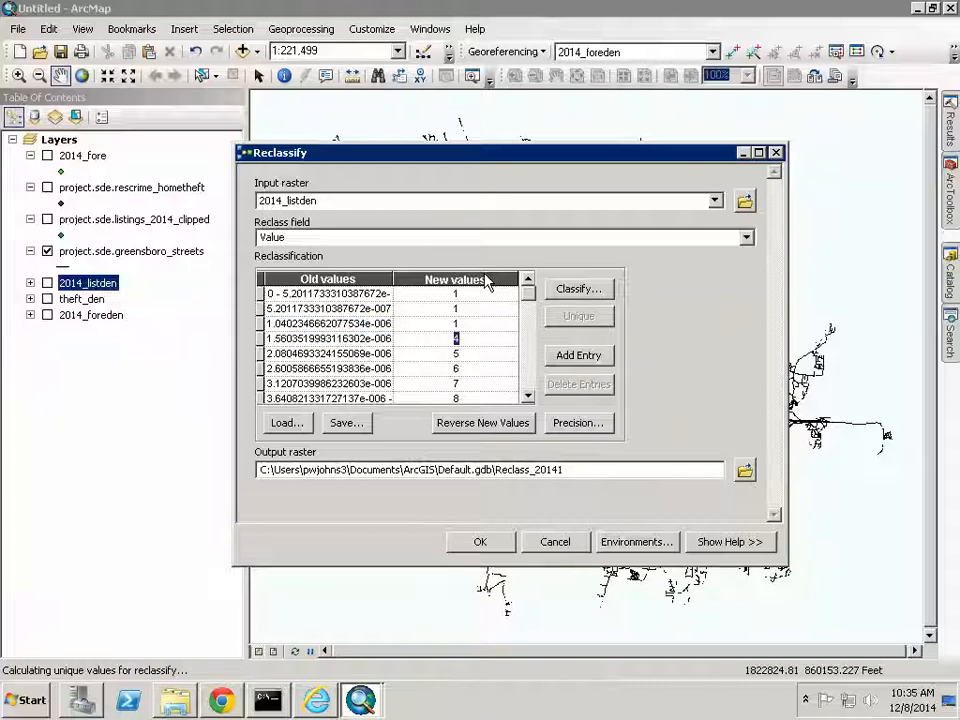
pyautogui.write('2')
pyautogui.press('Down')
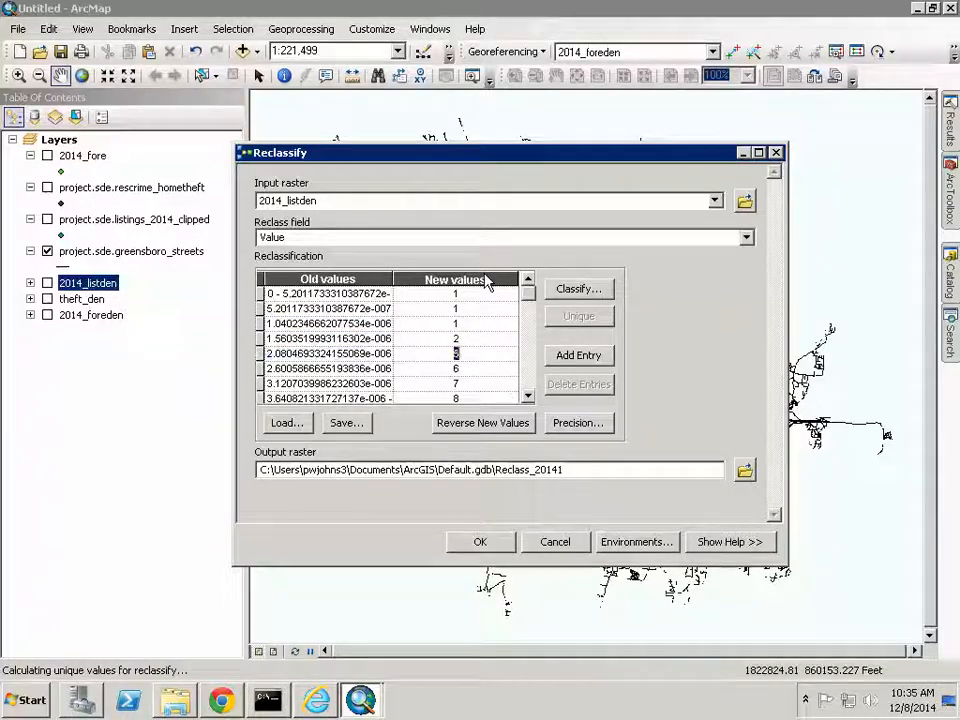
pyautogui.write('2')
pyautogui.press('Down')
pyautogui.write('2')
pyautogui.press('Down')
pyautogui.write('3')
pyautogui.press('Down')
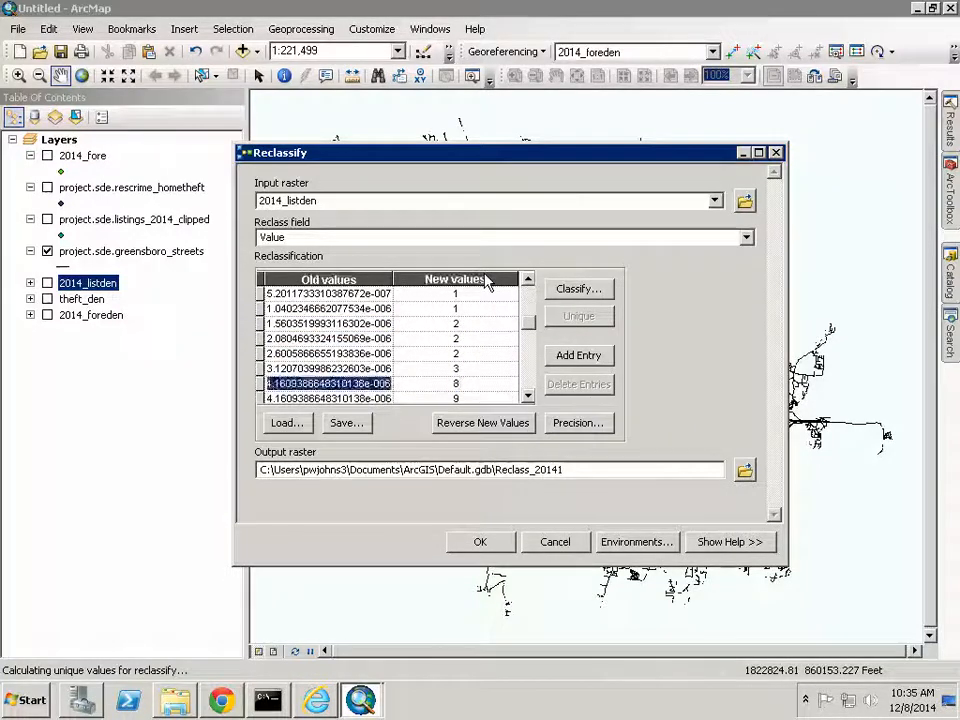
pyautogui.write('3')
pyautogui.press('Down')
pyautogui.write('3')
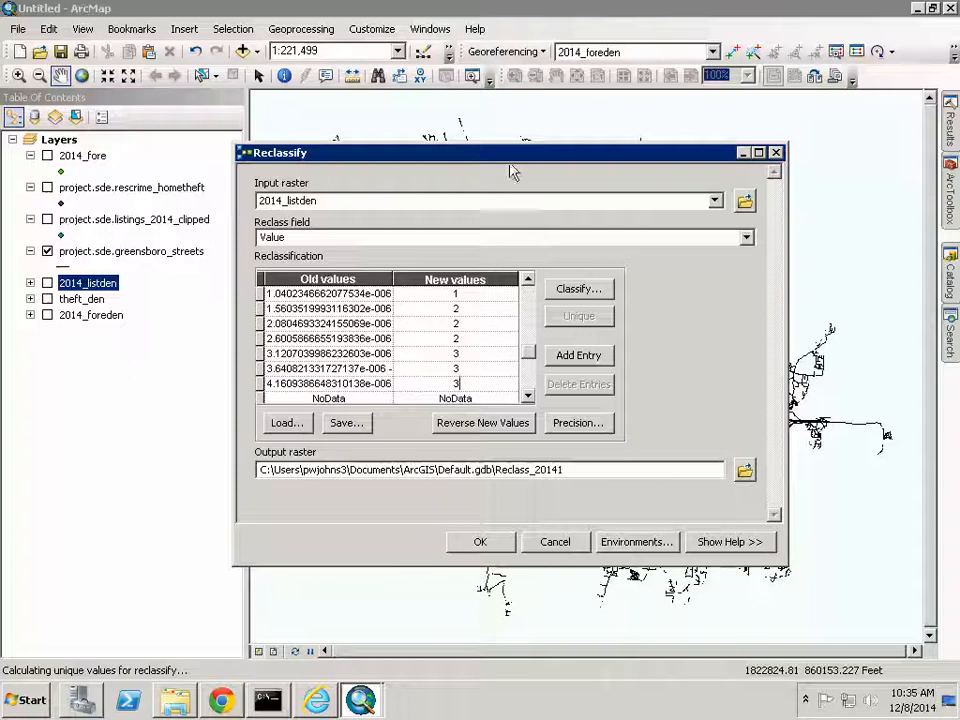
# - Name the output listreclass in the Demo folder and run the reclassification
pyautogui.click(745, 470)
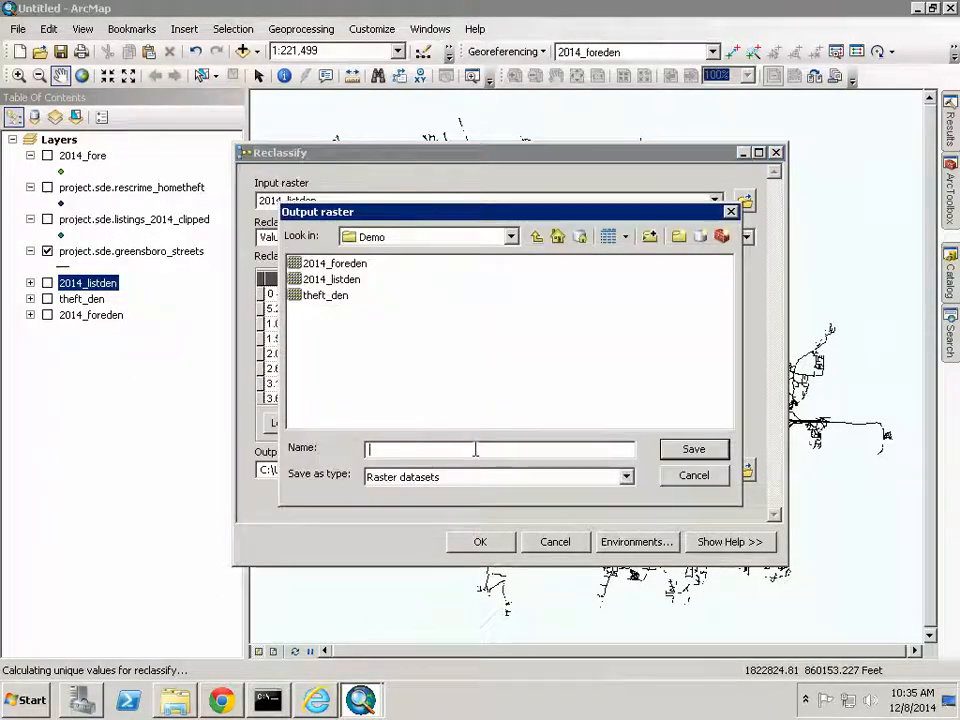
pyautogui.write('listing')
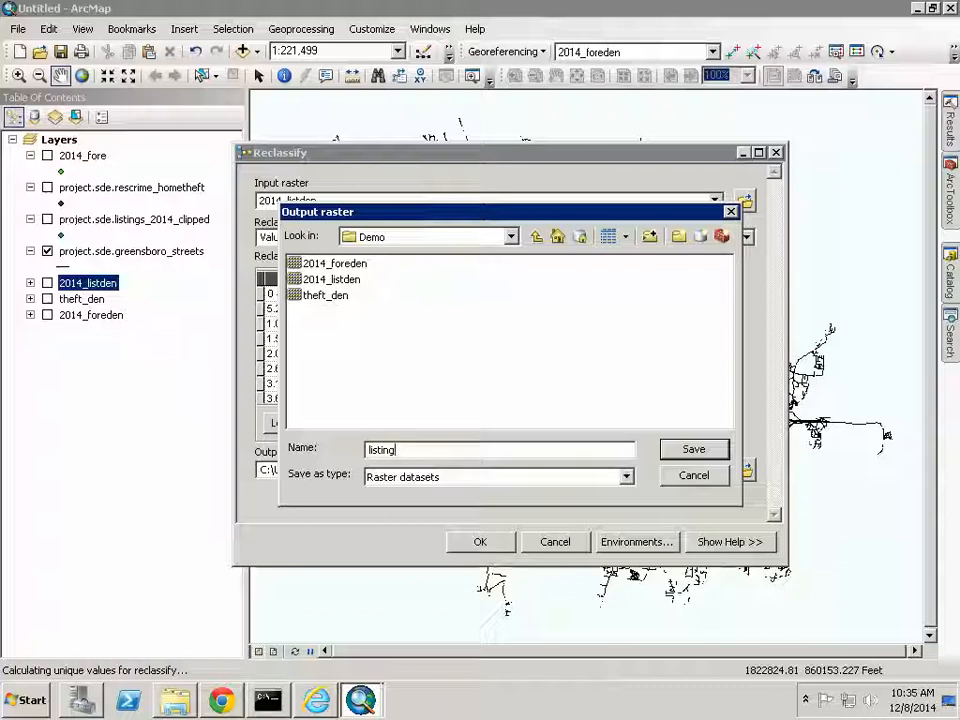
pyautogui.write('reclass')
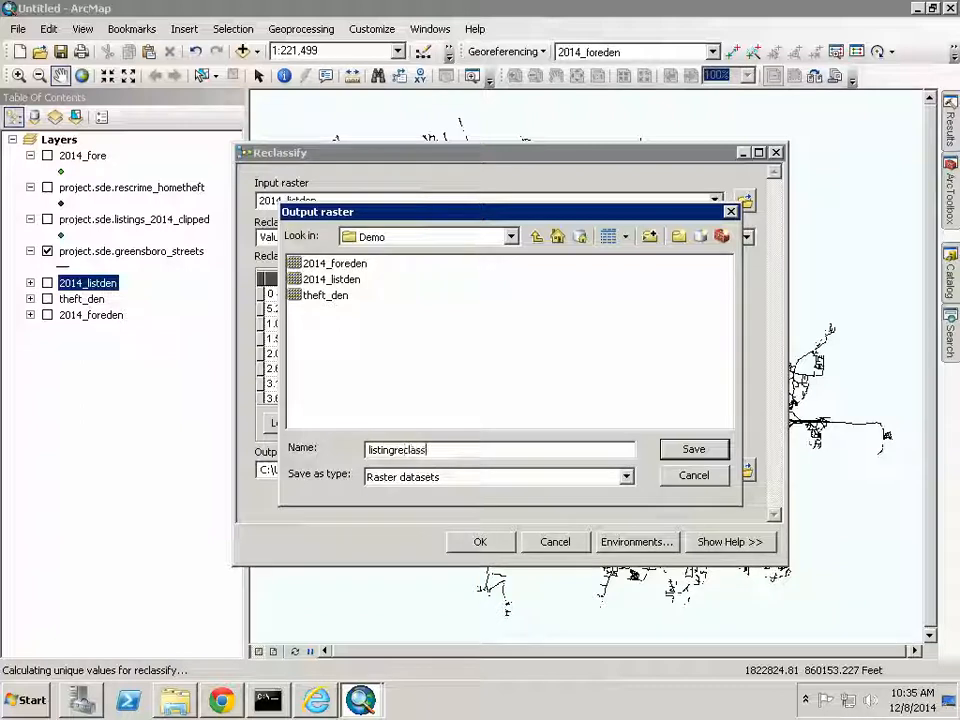
pyautogui.click(720, 453)
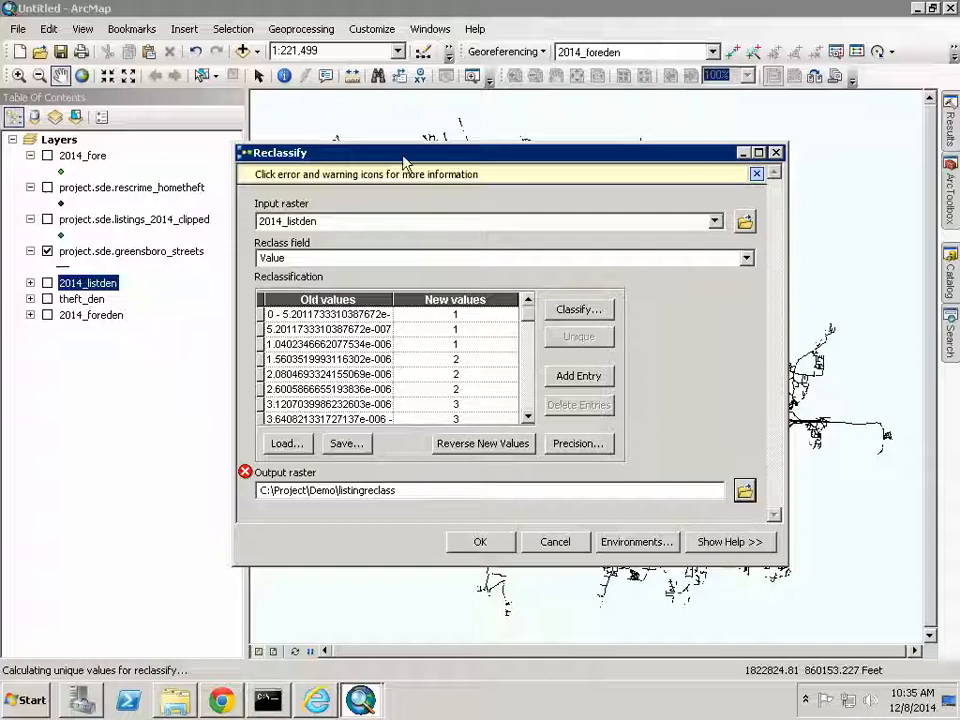
pyautogui.click(245, 471)
pyautogui.click(744, 490)
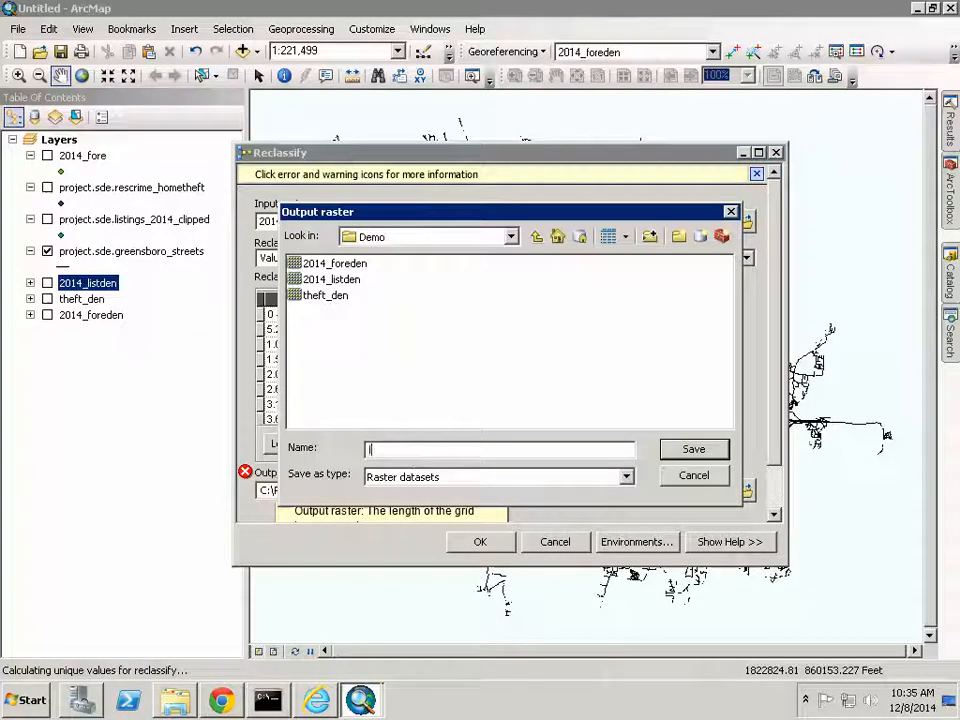
pyautogui.write('listrelcass')
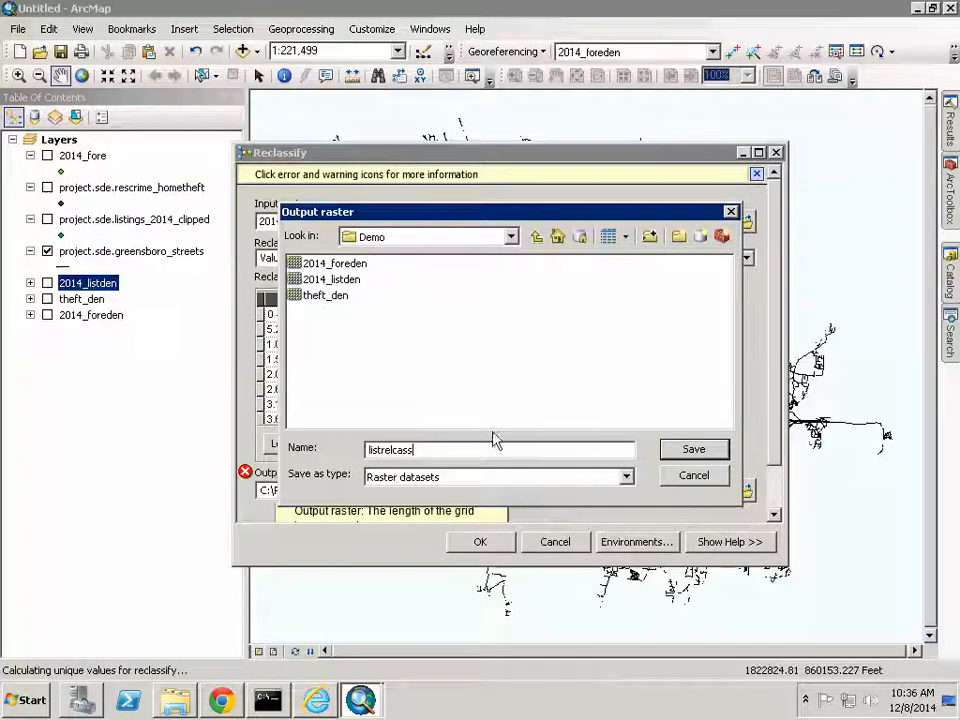
pyautogui.click(394, 450)
pyautogui.press('BackSpace')
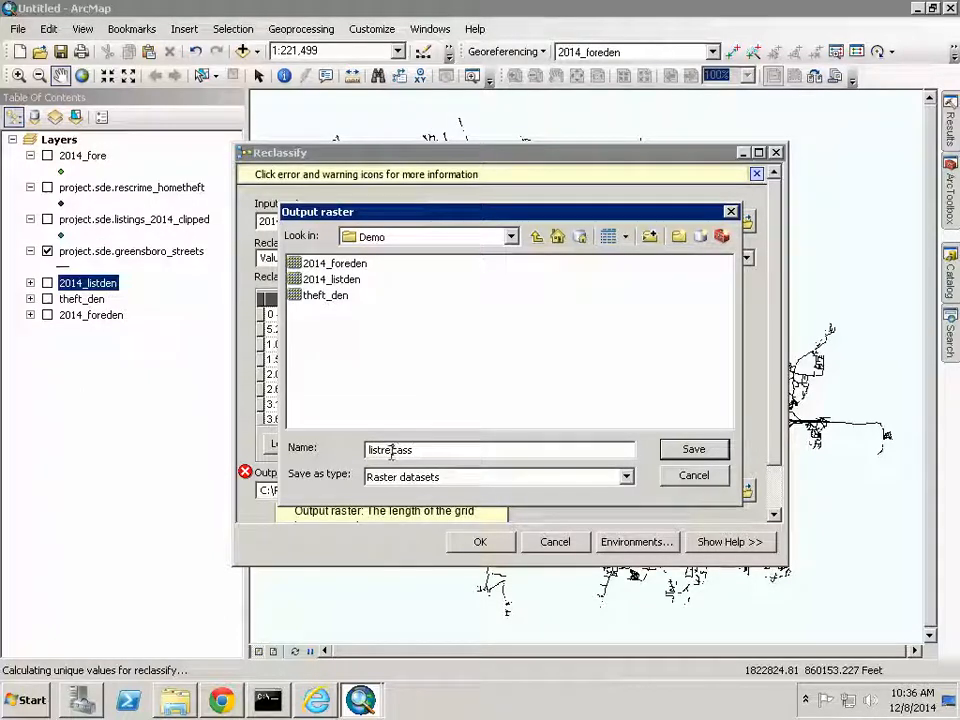
pyautogui.press('Delete')
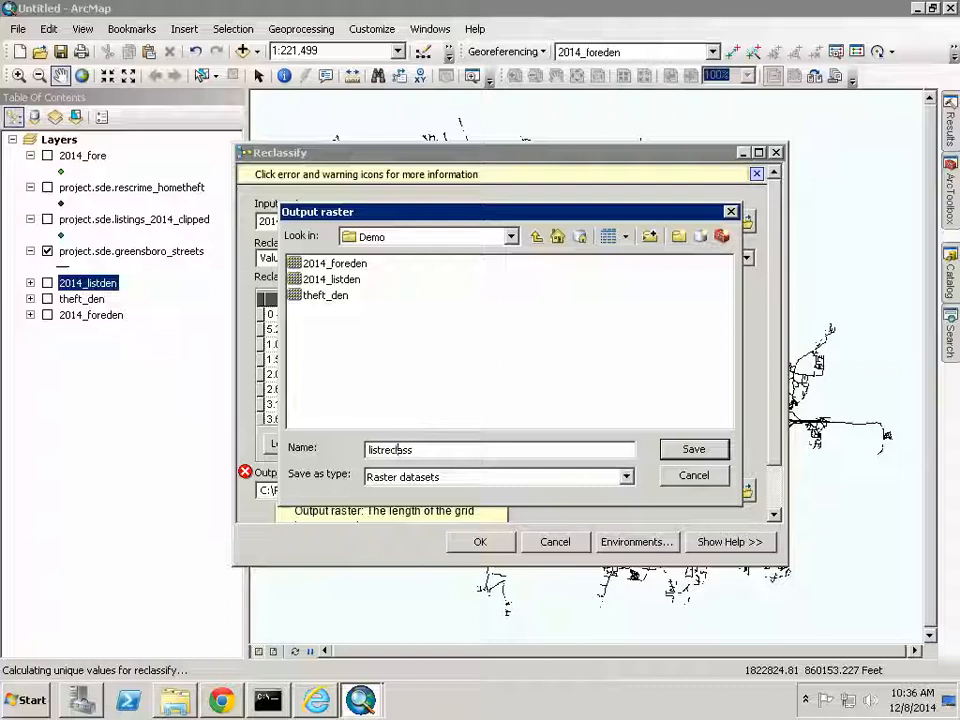
pyautogui.click(692, 450)
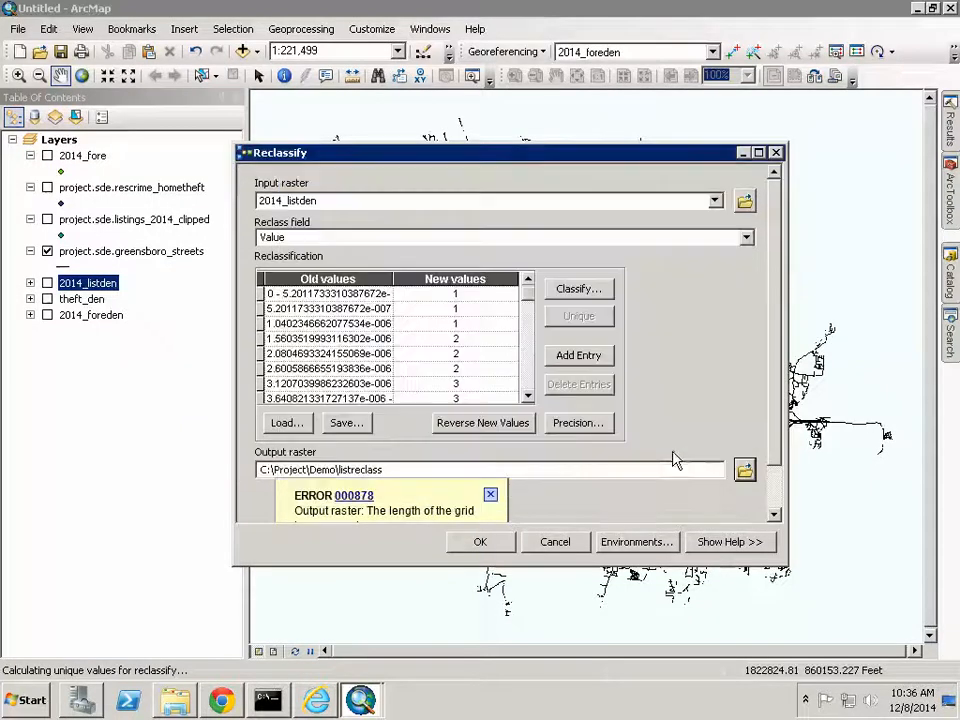
pyautogui.click(490, 494)
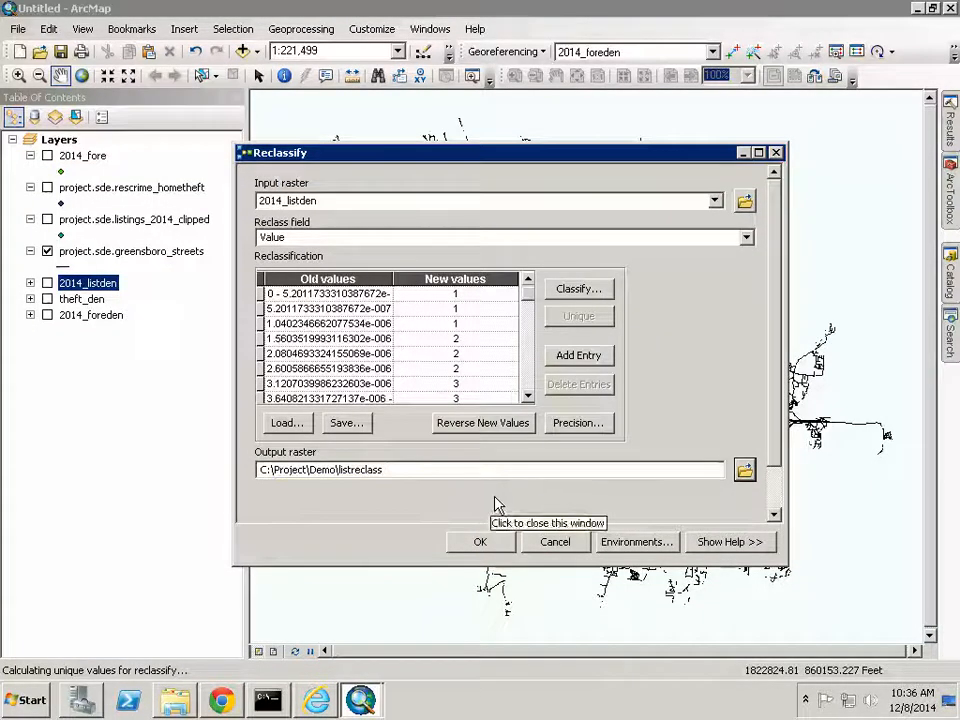
pyautogui.click(496, 542)
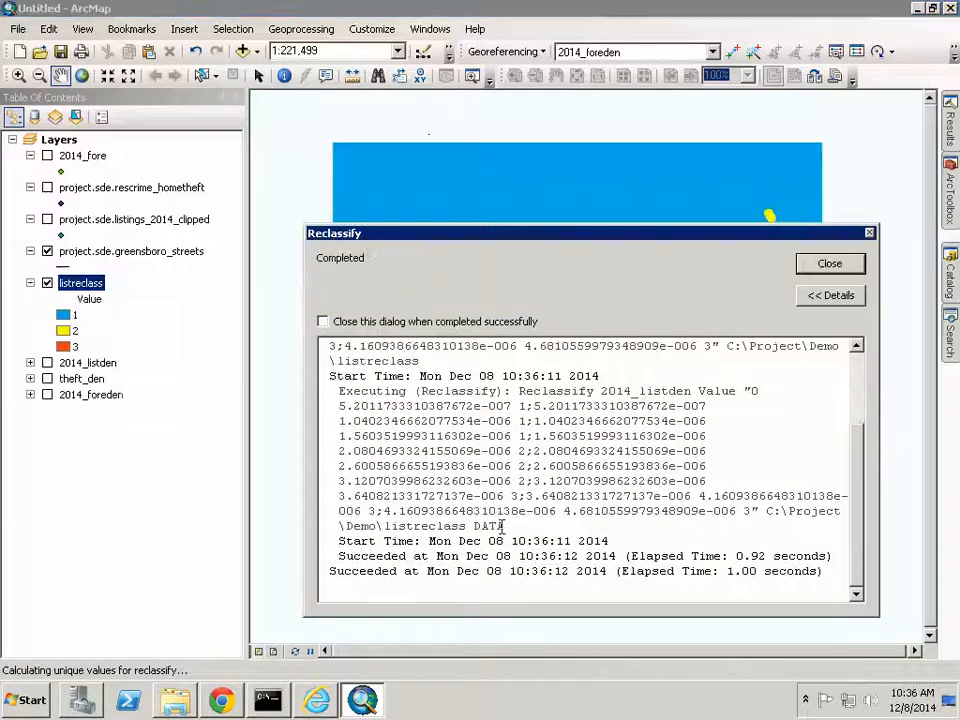
# - Switch off and collapse listreclass so only the Greensboro streets show, with ArcToolbox visible
pyautogui.click(815, 267)
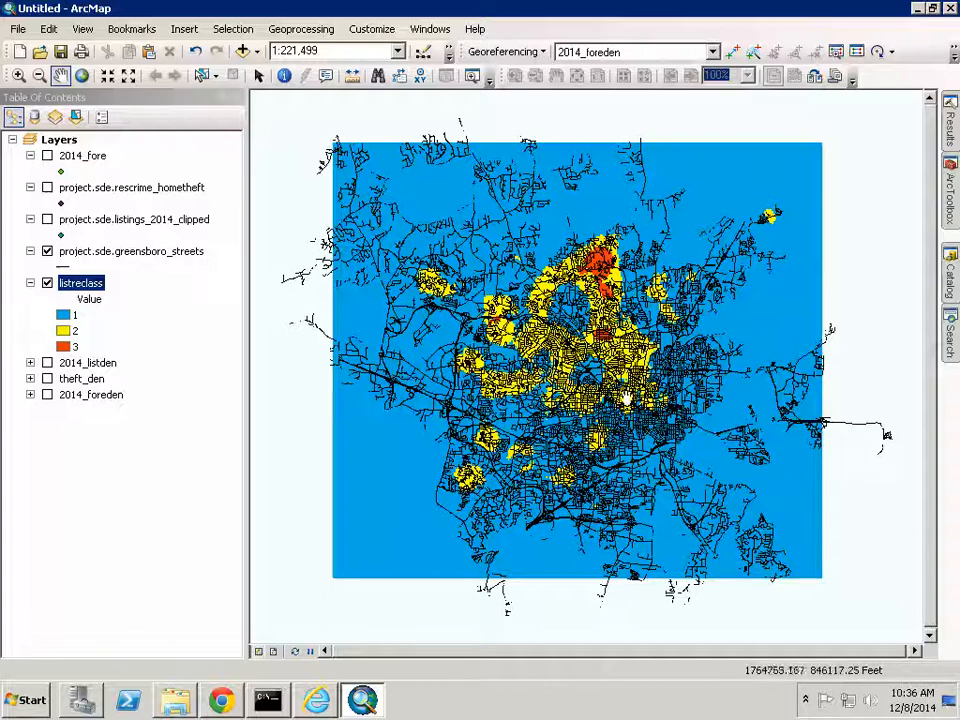
pyautogui.click(47, 284)
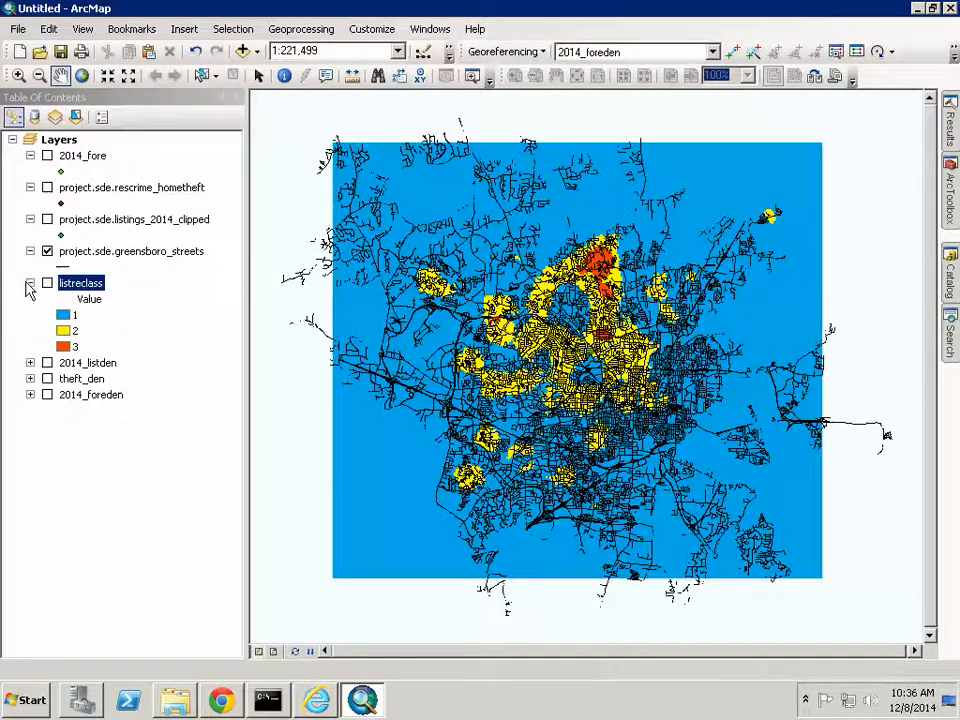
pyautogui.click(30, 283)
pyautogui.click(942, 230)
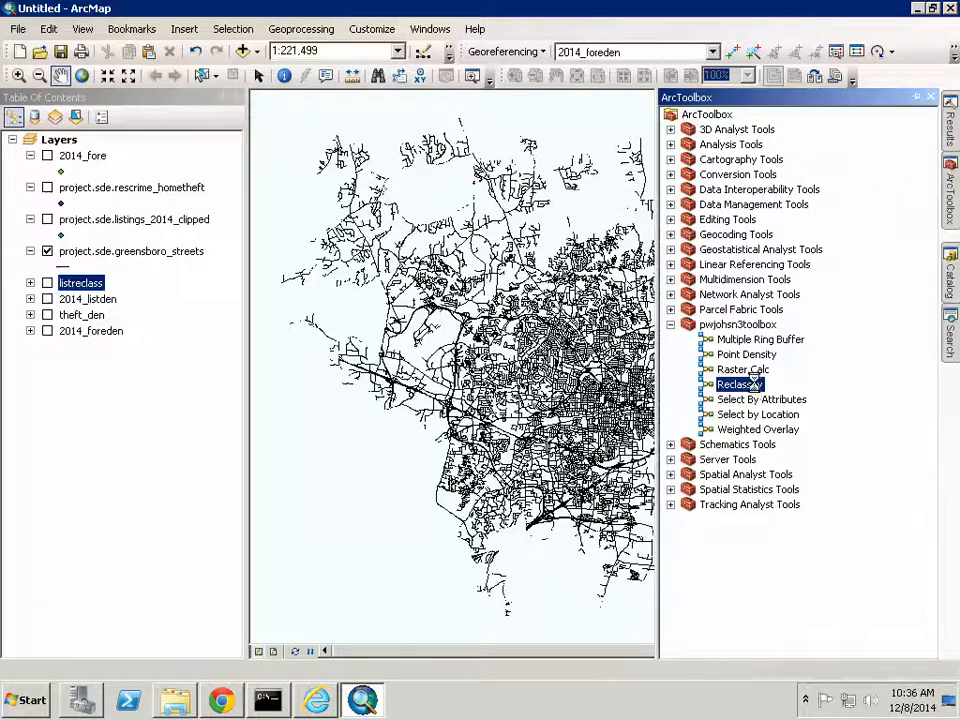
# - Reclassify theft_den's nine ranges to new values 1,1,1,2,2,2,3,3,3
pyautogui.doubleClick(740, 384)
pyautogui.click(715, 200)
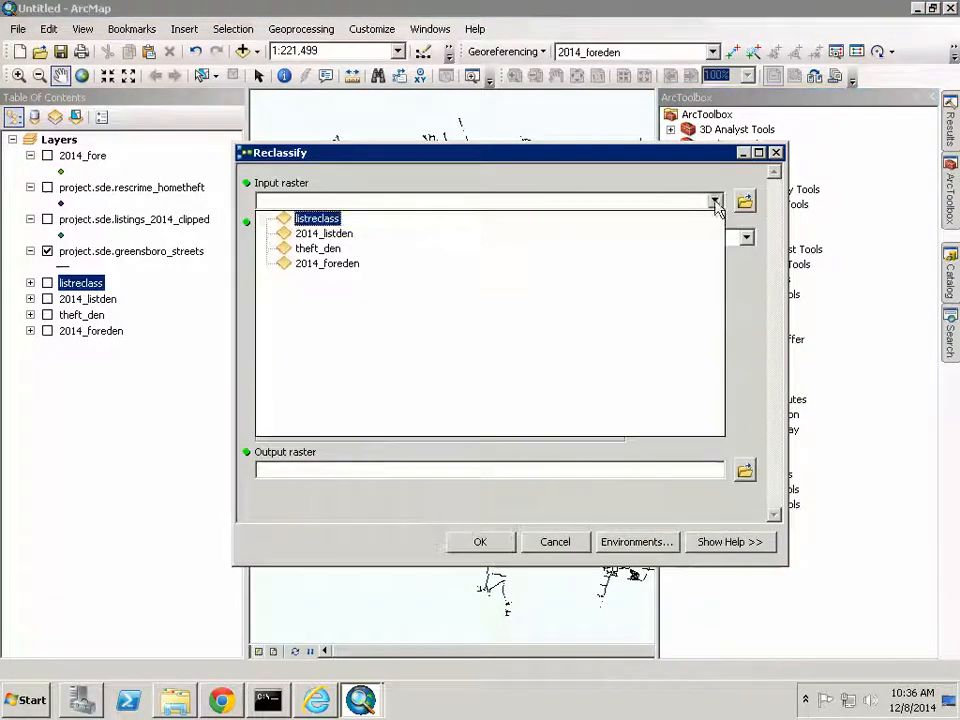
pyautogui.click(333, 248)
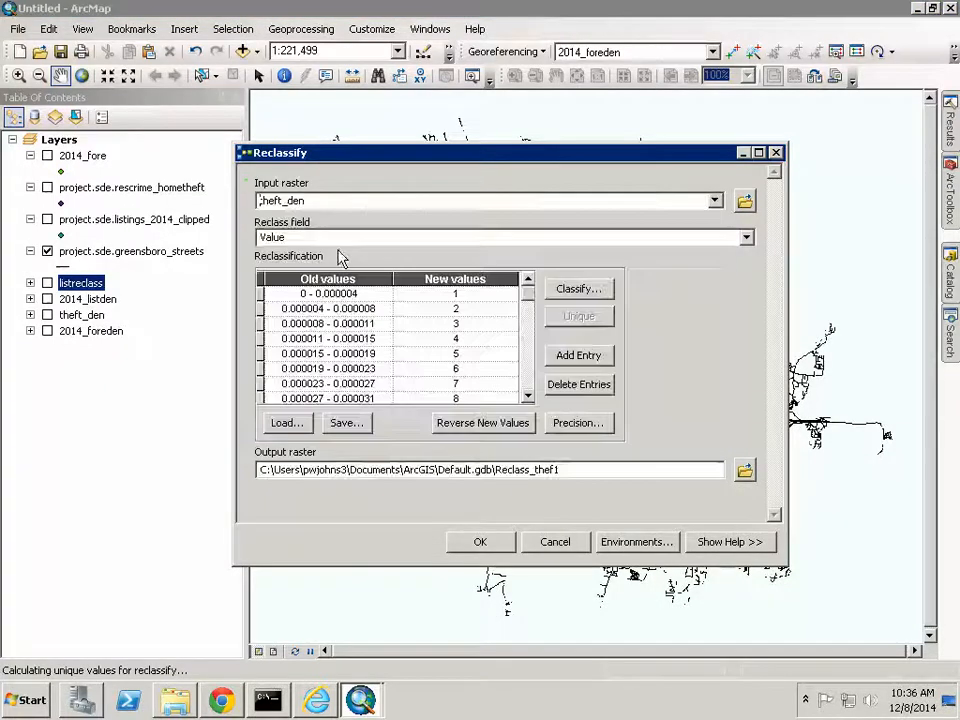
pyautogui.click(474, 306)
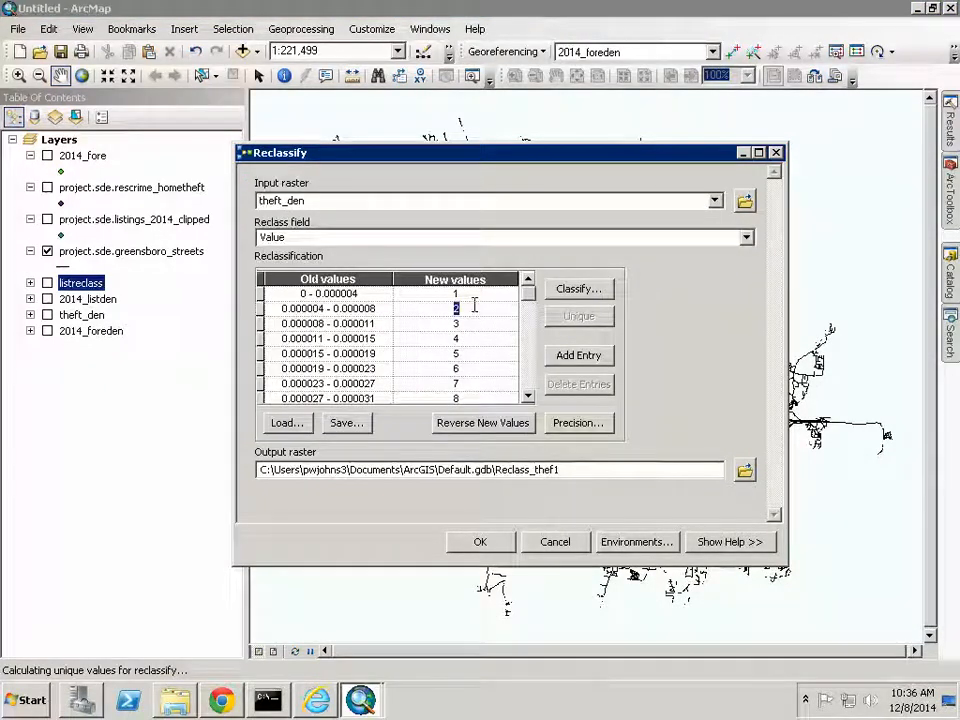
pyautogui.write('1')
pyautogui.press('Tab')
pyautogui.press('Tab')
pyautogui.write('1')
pyautogui.press('Tab')
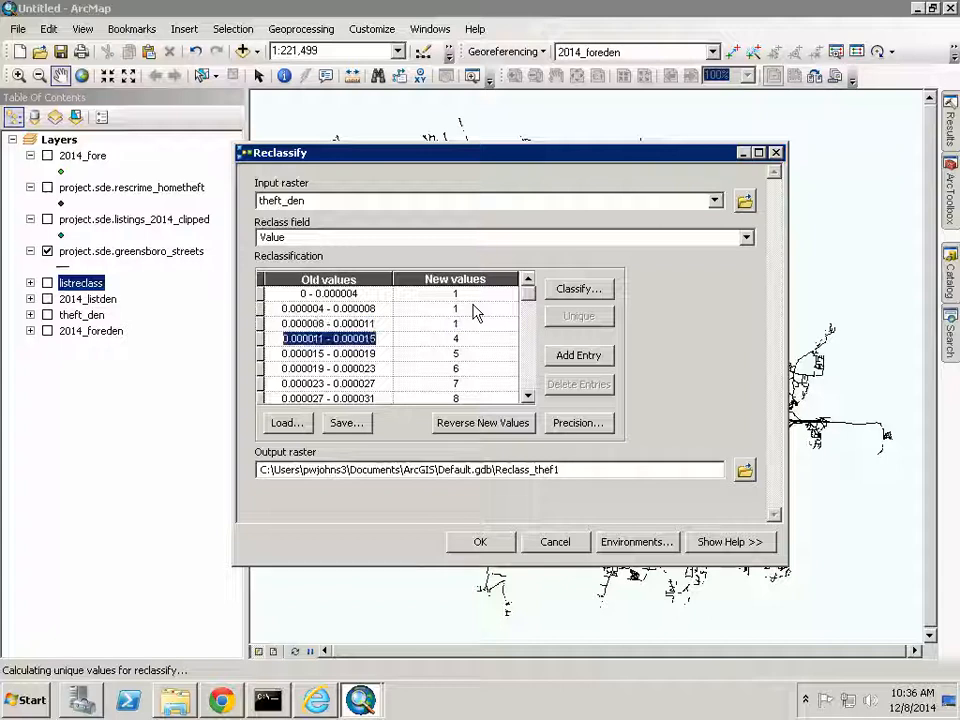
pyautogui.press('Tab')
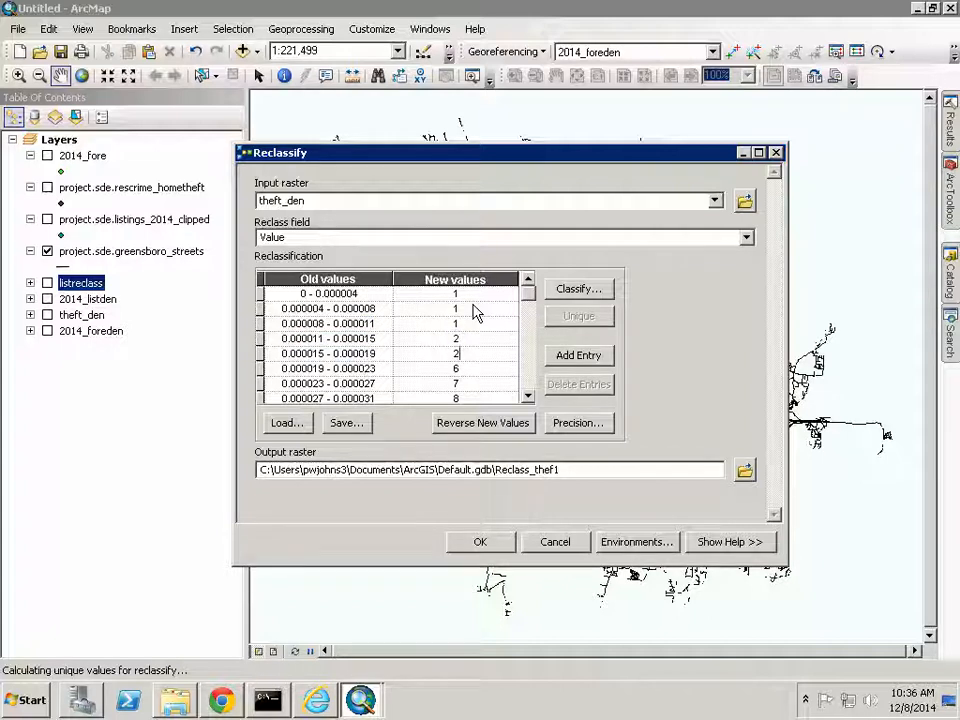
pyautogui.press('Tab')
pyautogui.press('Tab')
pyautogui.write('2')
pyautogui.press('Tab')
pyautogui.press('Tab')
pyautogui.write('3')
pyautogui.press('Tab')
pyautogui.press('Tab')
pyautogui.write('3')
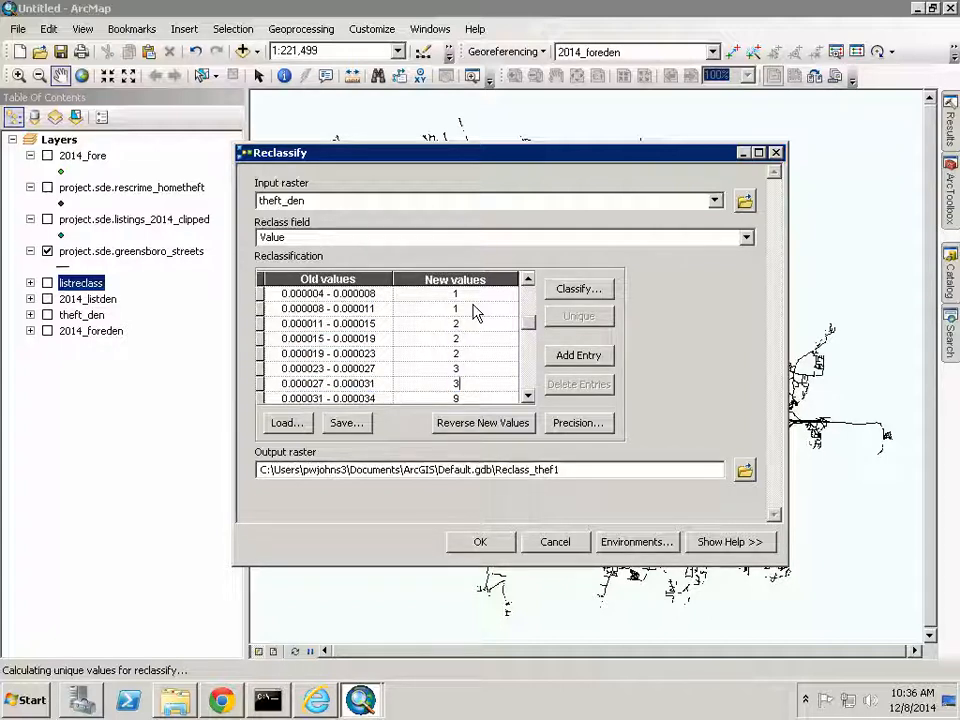
pyautogui.press('Tab')
pyautogui.press('Tab')
pyautogui.write('3')
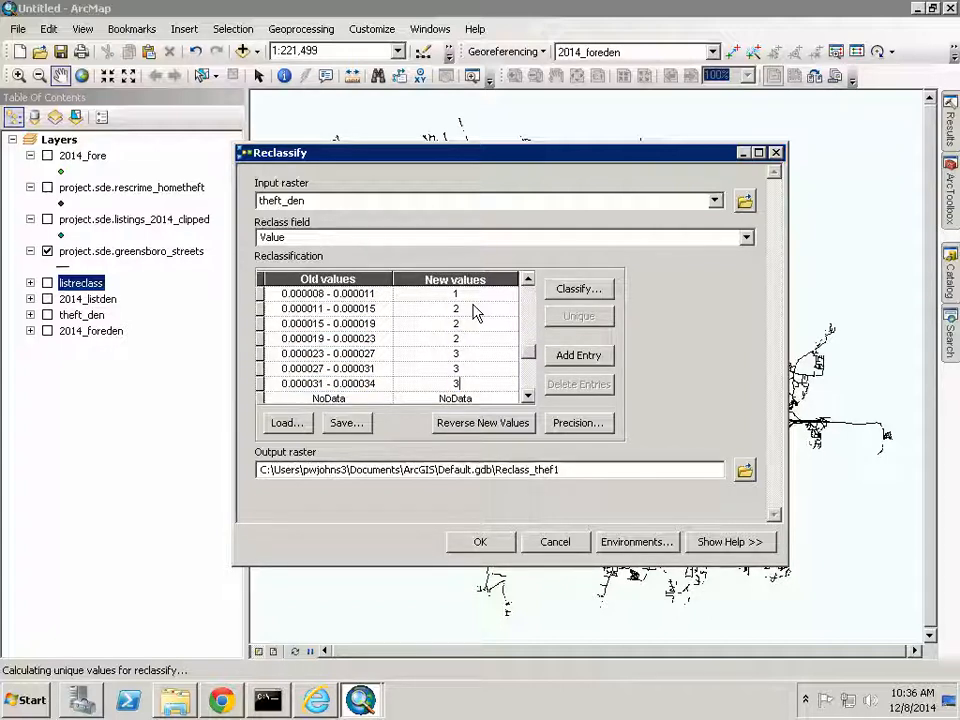
# - Save the output as theftrec in the Demo folder and run the reclassification
pyautogui.click(746, 470)
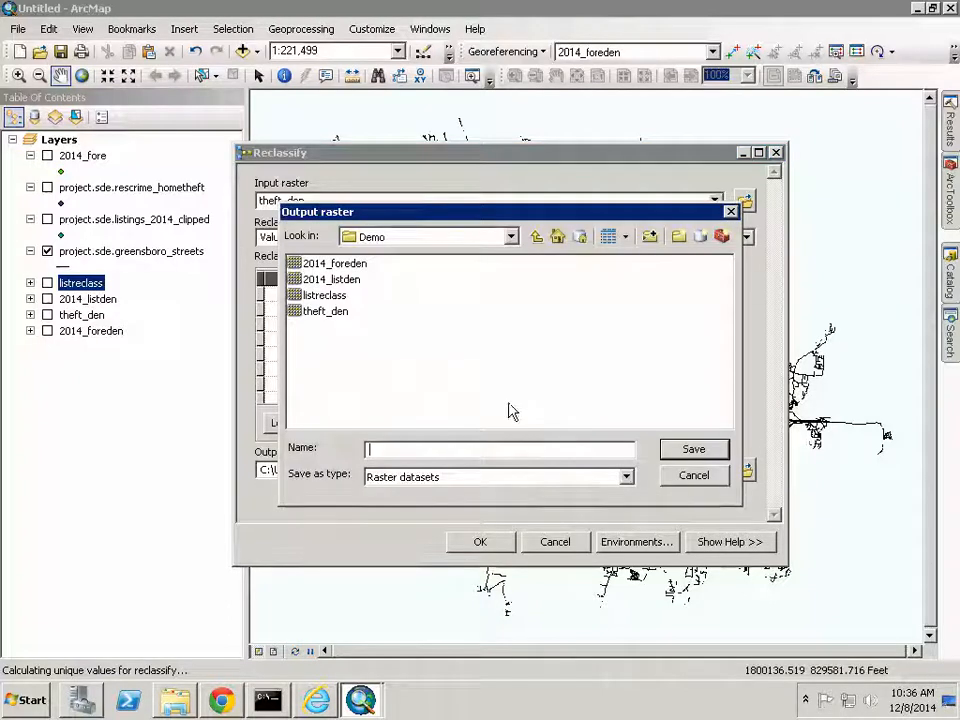
pyautogui.write('t')
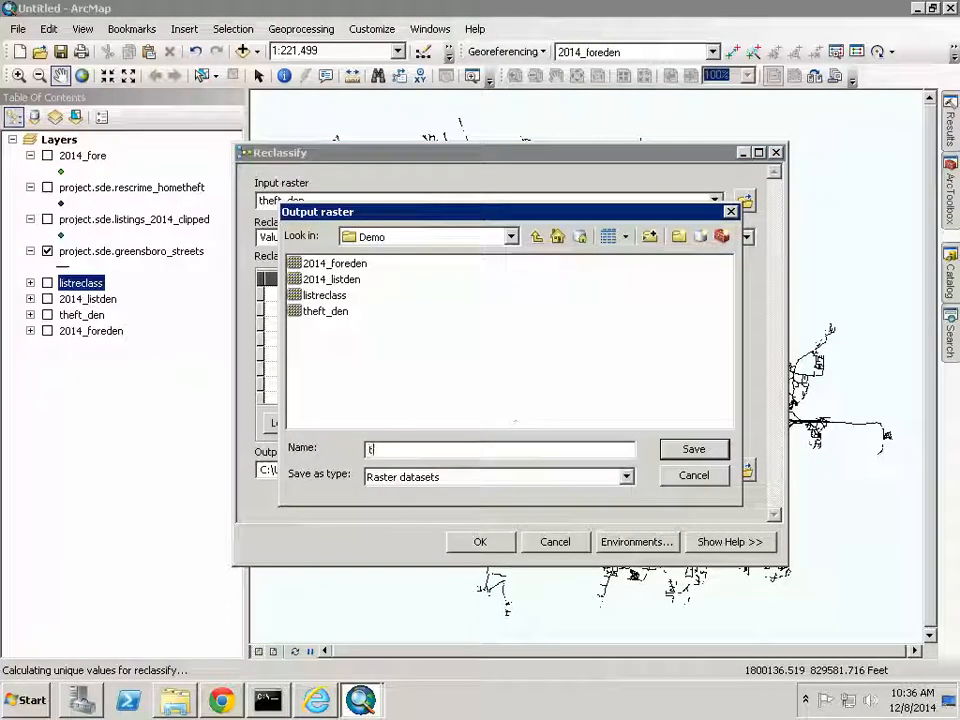
pyautogui.write('heftre')
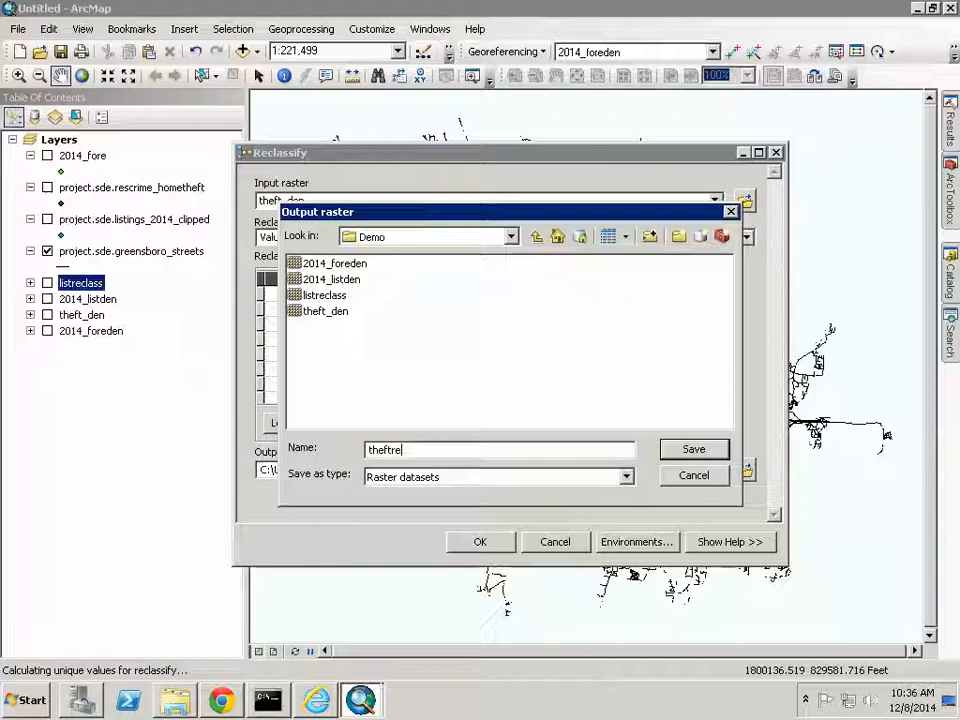
pyautogui.write('c')
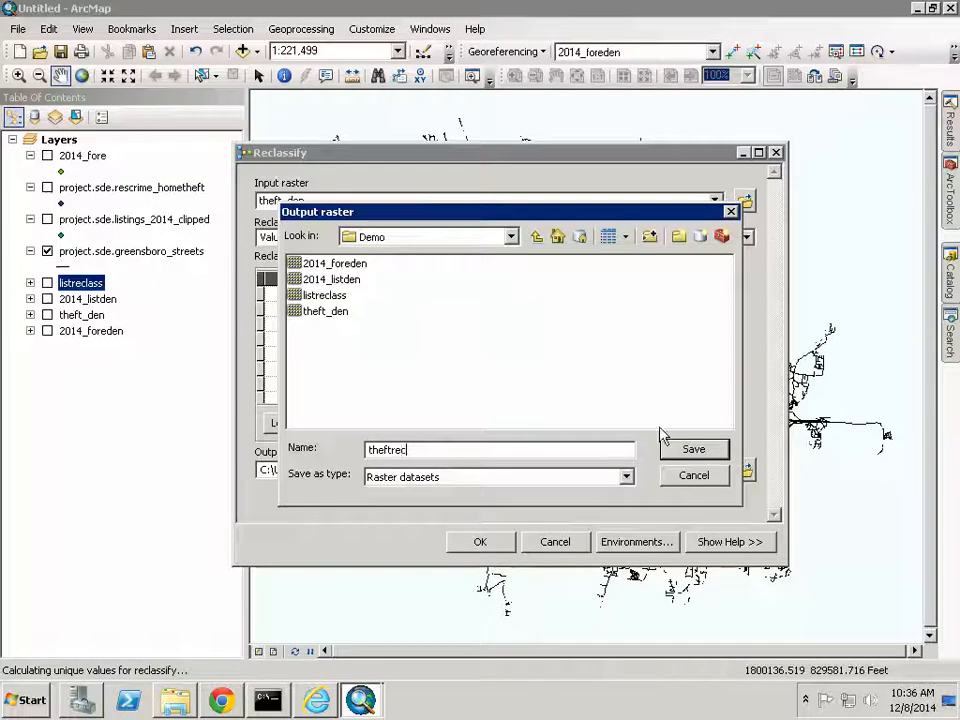
pyautogui.click(694, 450)
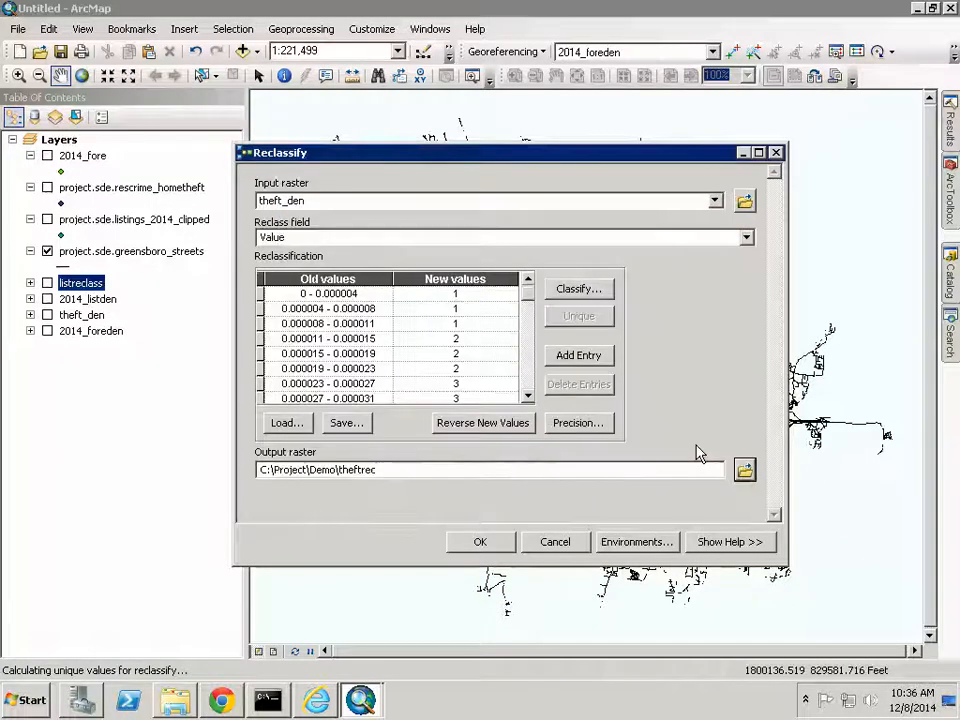
pyautogui.click(505, 544)
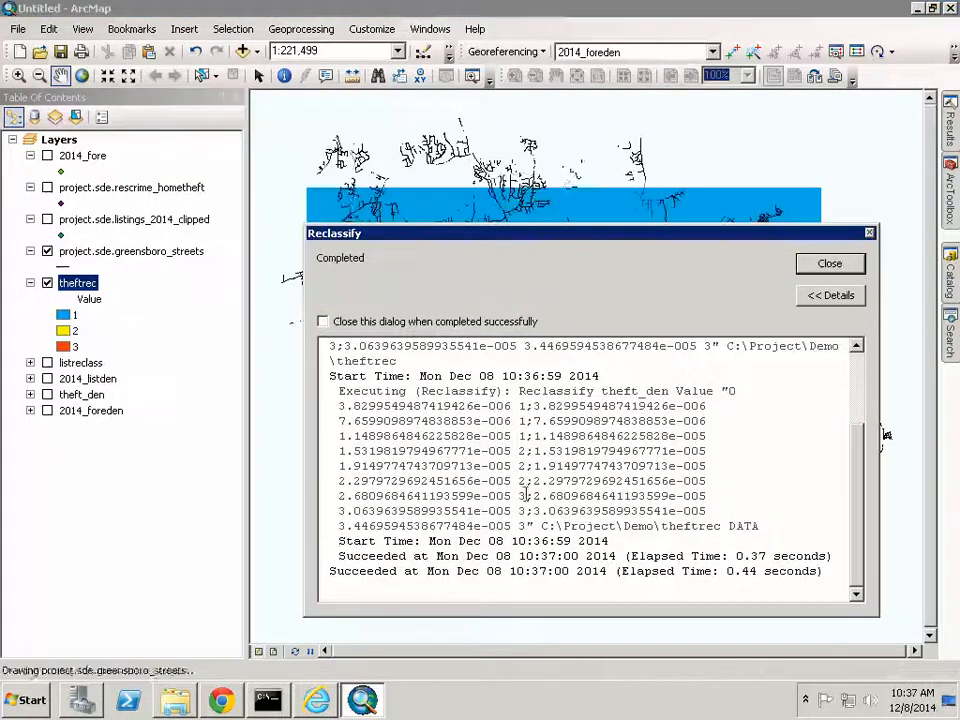
# - Compare theftrec with listreclass on the map, then hide both rasters and collapse theftrec
pyautogui.click(825, 266)
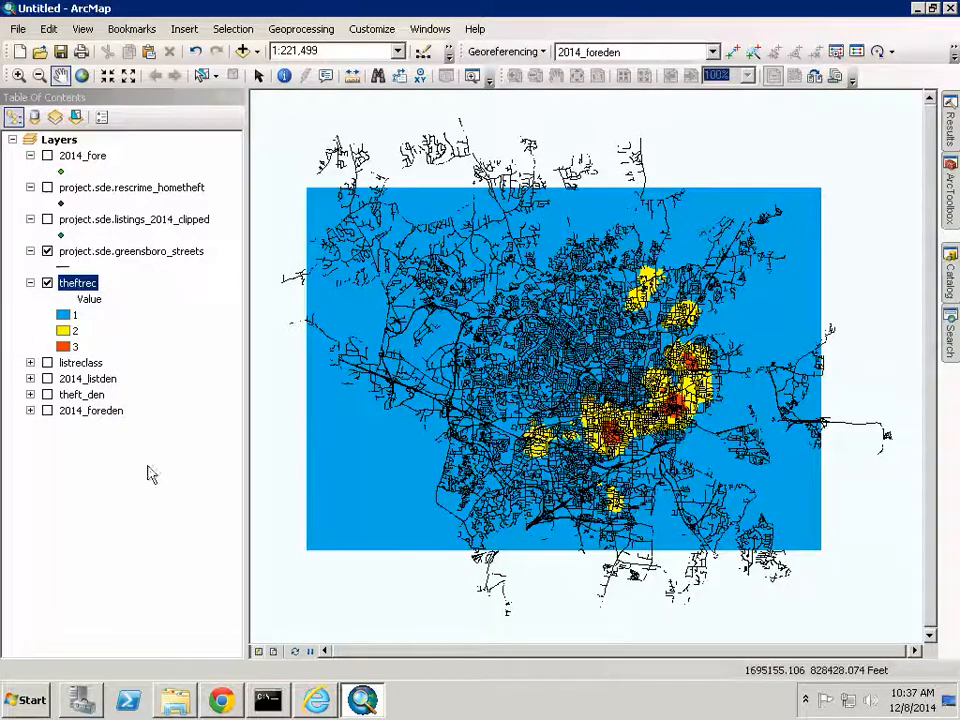
pyautogui.click(48, 364)
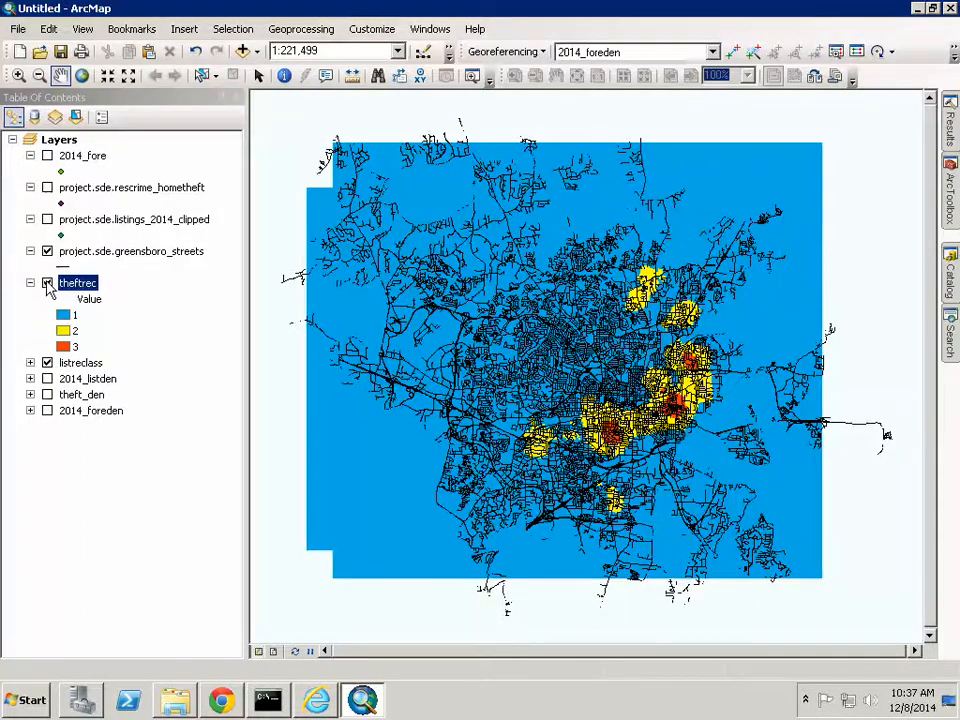
pyautogui.click(48, 284)
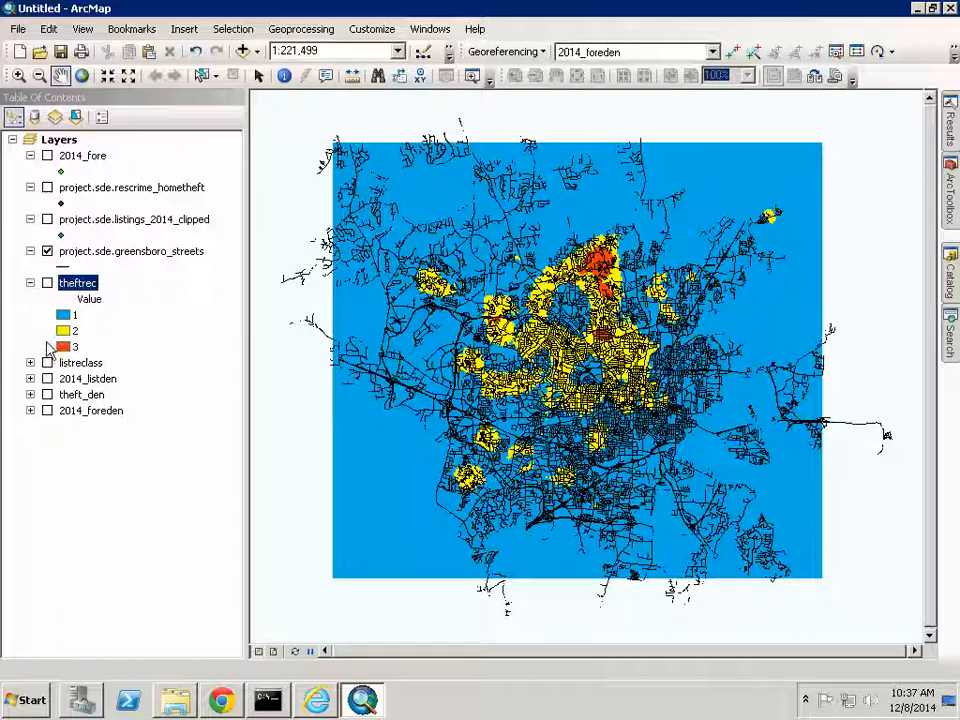
pyautogui.click(47, 362)
pyautogui.click(30, 283)
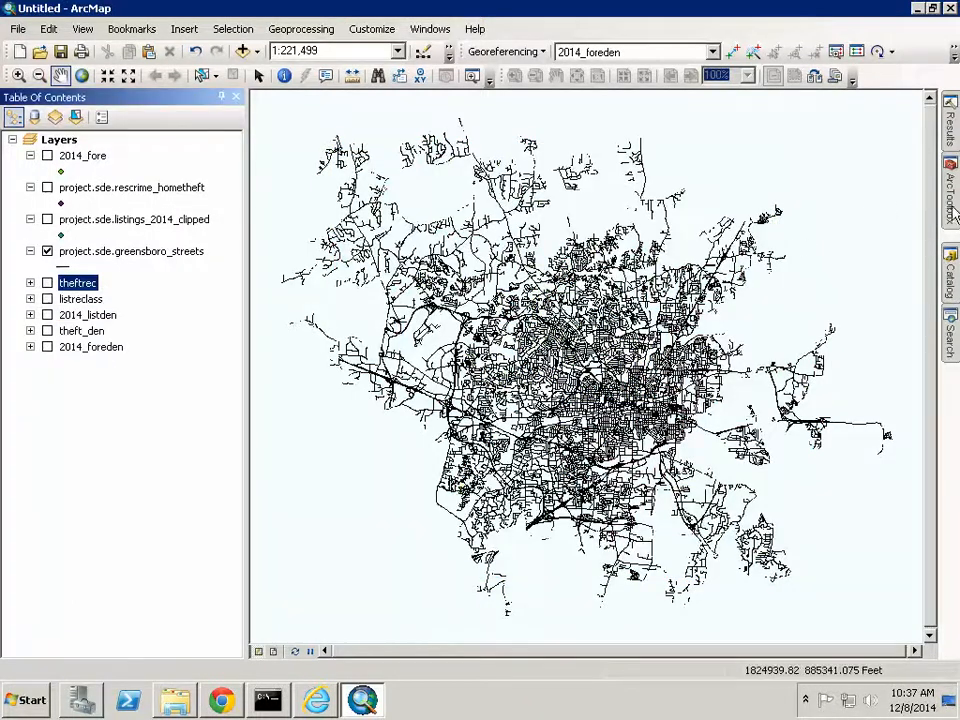
# - Start a Reclassify with 2014_foreden as the input raster
pyautogui.moveTo(953, 212)
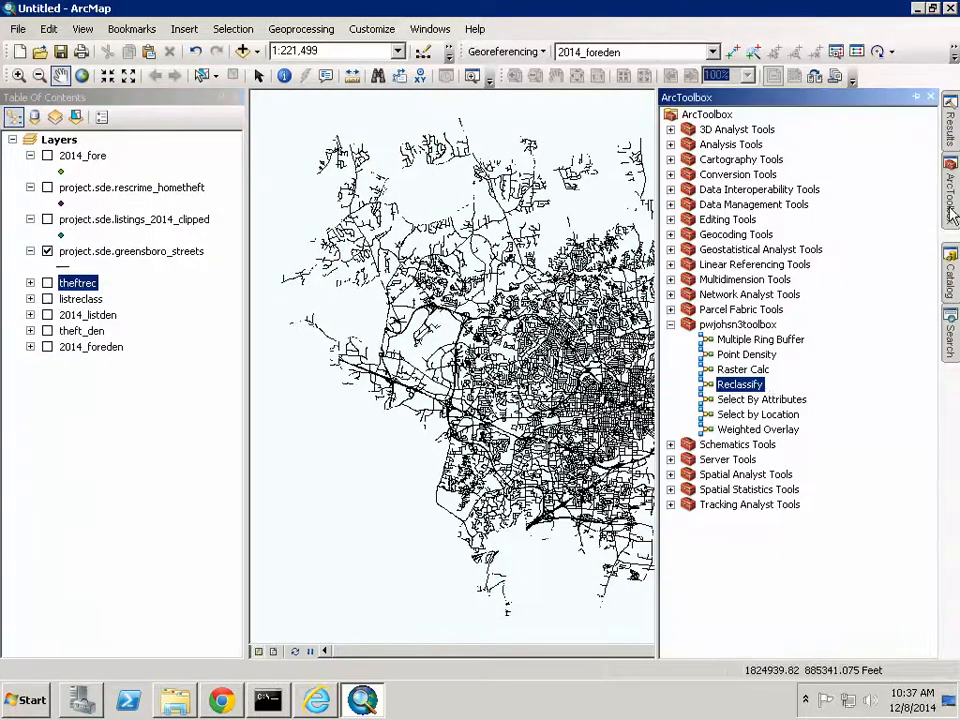
pyautogui.doubleClick(727, 382)
pyautogui.click(714, 201)
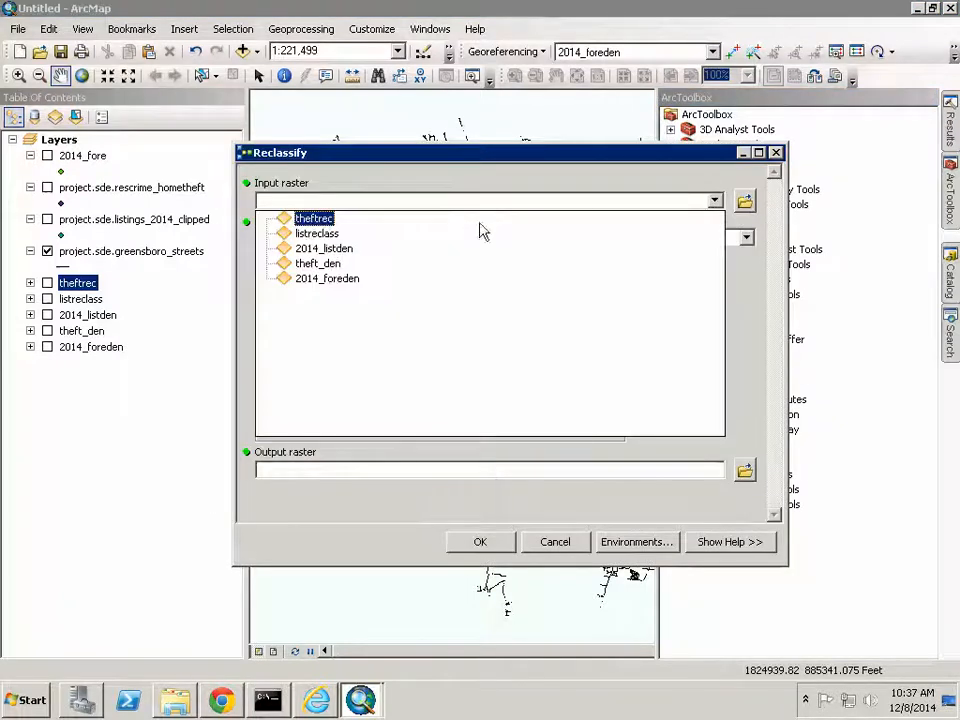
pyautogui.click(332, 279)
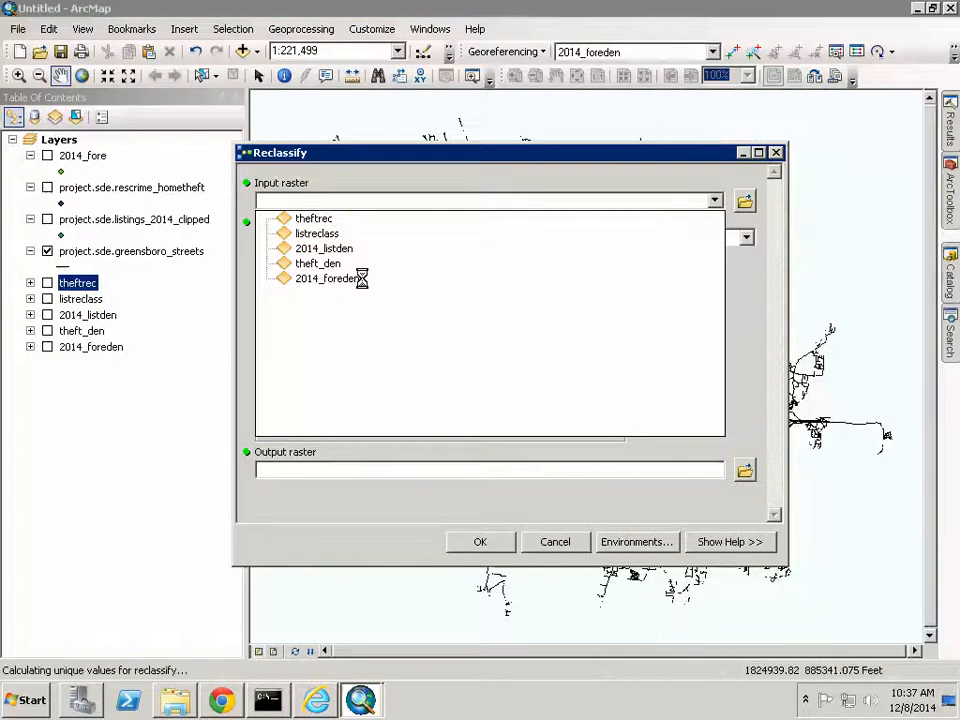
# - Set the new values of the ranges to 1, 1, 1, 2, 2, 2, 3, 3, 3
pyautogui.click(478, 307)
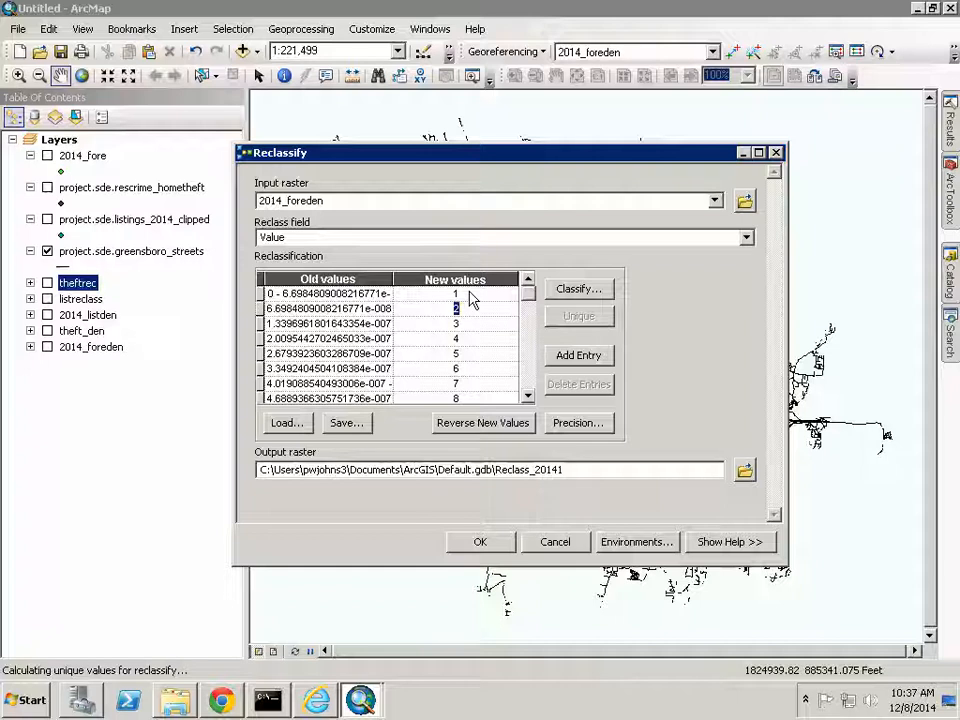
pyautogui.write('1')
pyautogui.press('Tab')
pyautogui.press('Tab')
pyautogui.write('1')
pyautogui.press('Tab')
pyautogui.press('Tab')
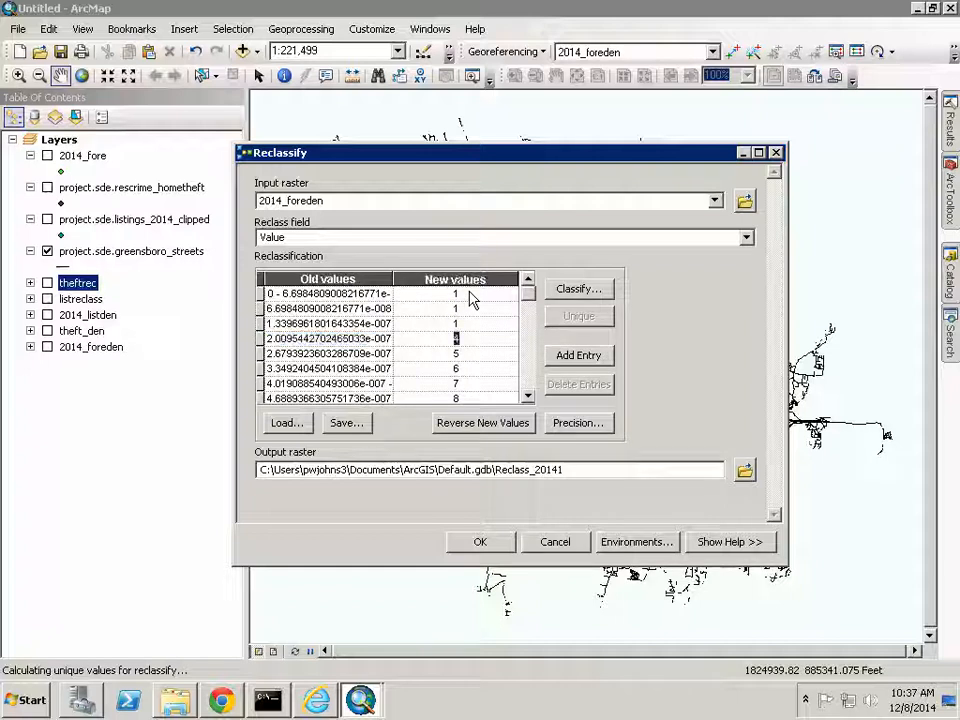
pyautogui.write('2')
pyautogui.press('Tab')
pyautogui.press('Tab')
pyautogui.write('2')
pyautogui.press('Tab')
pyautogui.press('Tab')
pyautogui.write('2')
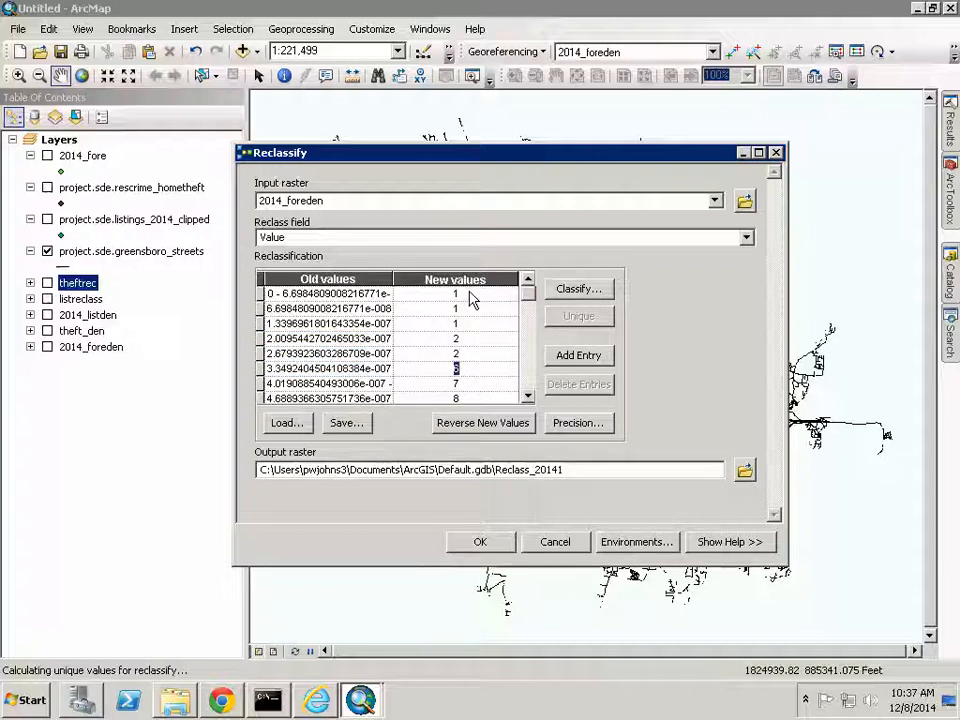
pyautogui.press('Tab')
pyautogui.press('Tab')
pyautogui.write('3')
pyautogui.press('Tab')
pyautogui.press('Tab')
pyautogui.write('3')
pyautogui.press('Tab')
pyautogui.press('Tab')
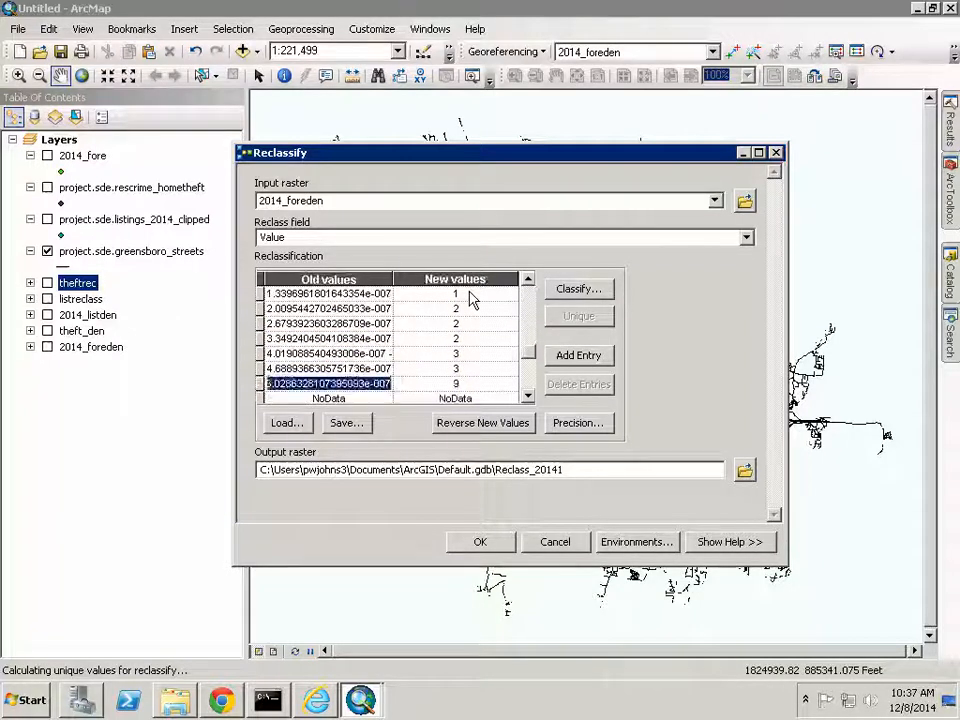
pyautogui.write('3')
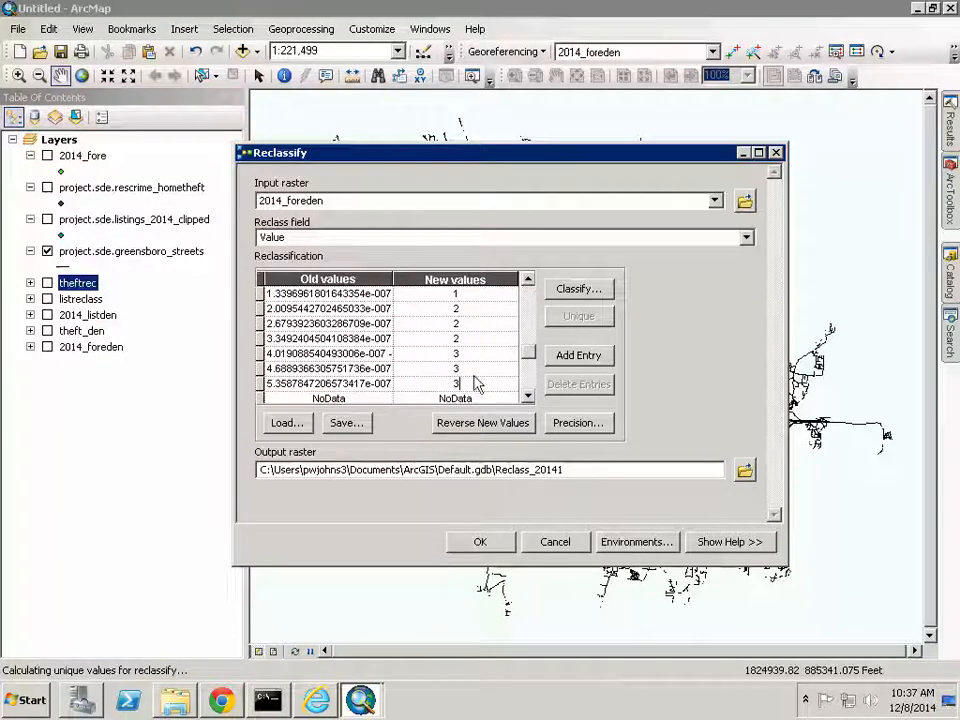
pyautogui.write('3')
# - Save the output raster as forerec and run the reclassification
pyautogui.click(744, 470)
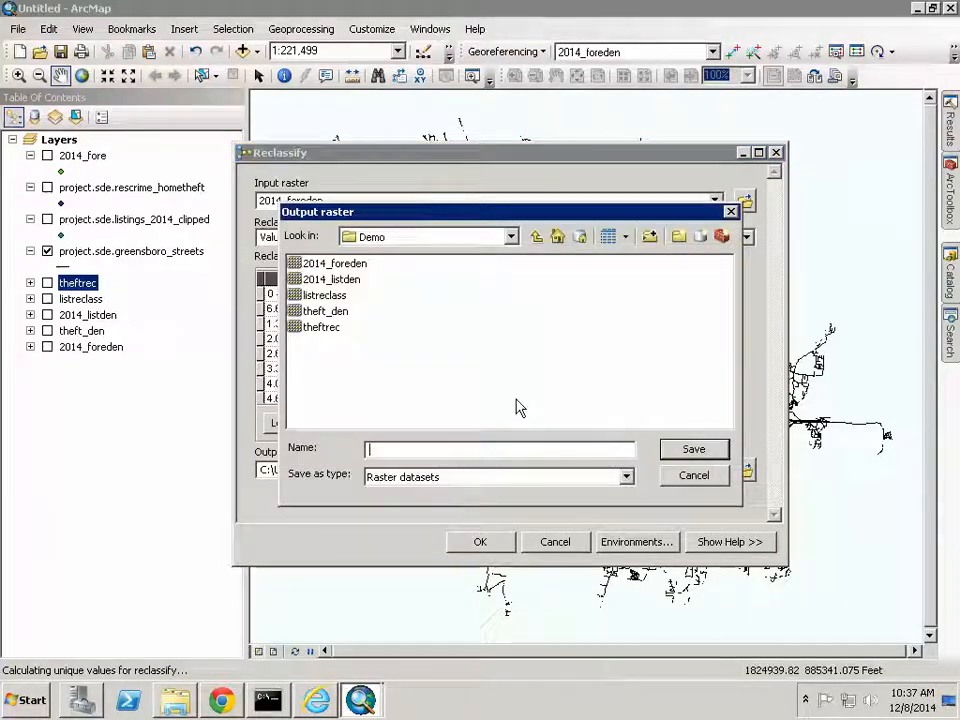
pyautogui.write('forerec')
pyautogui.click(703, 452)
pyautogui.click(499, 549)
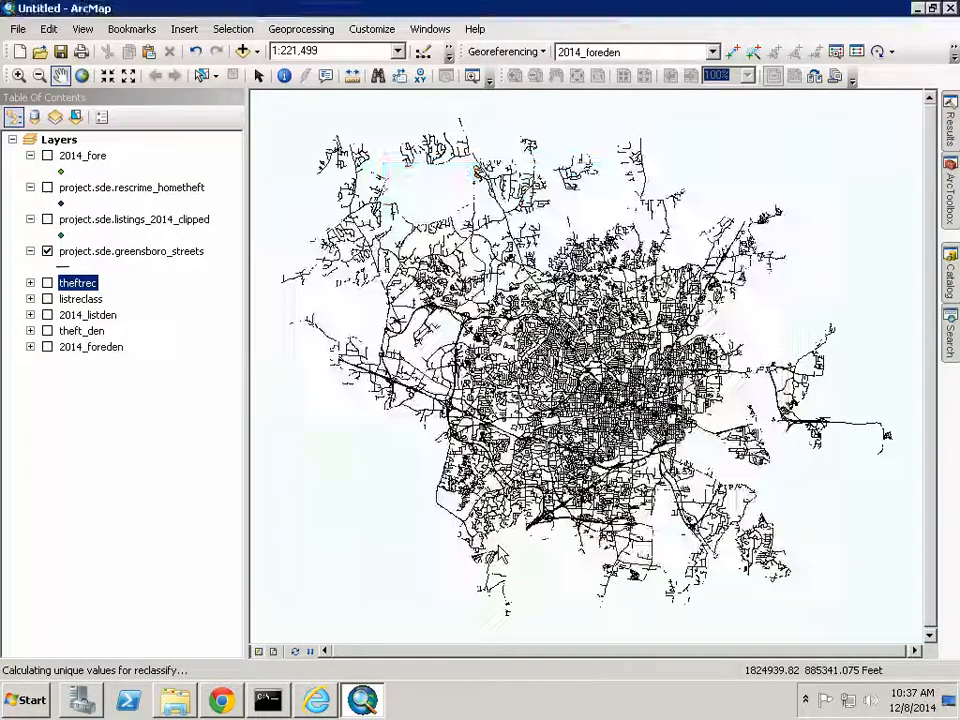
# - Toggle forerec over theftrec to compare them, then hide both and collapse forerec
pyautogui.click(766, 263)
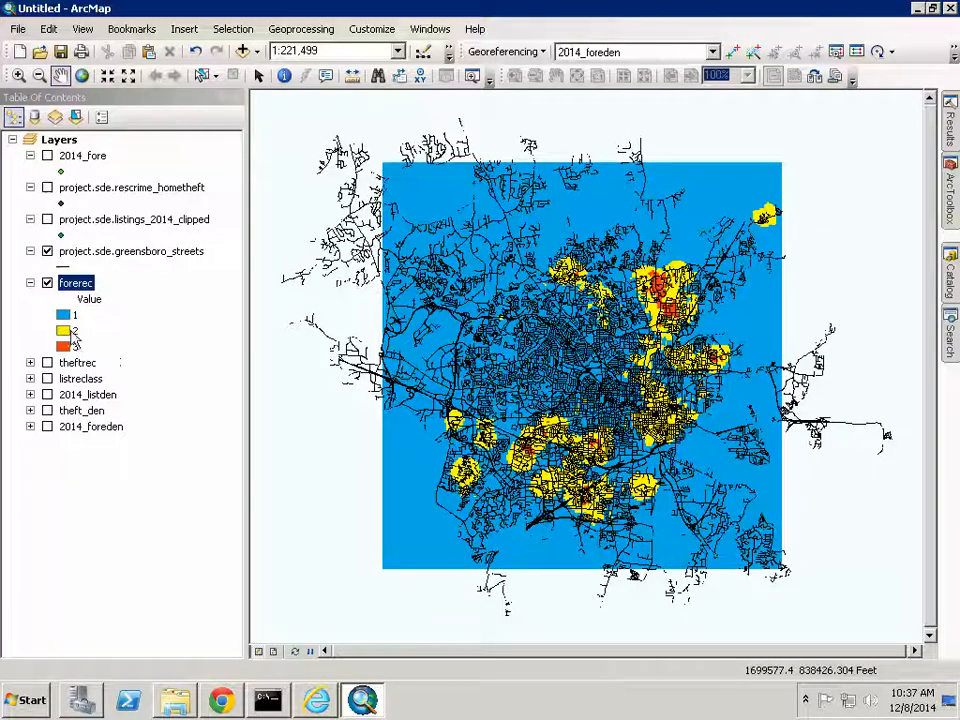
pyautogui.click(47, 363)
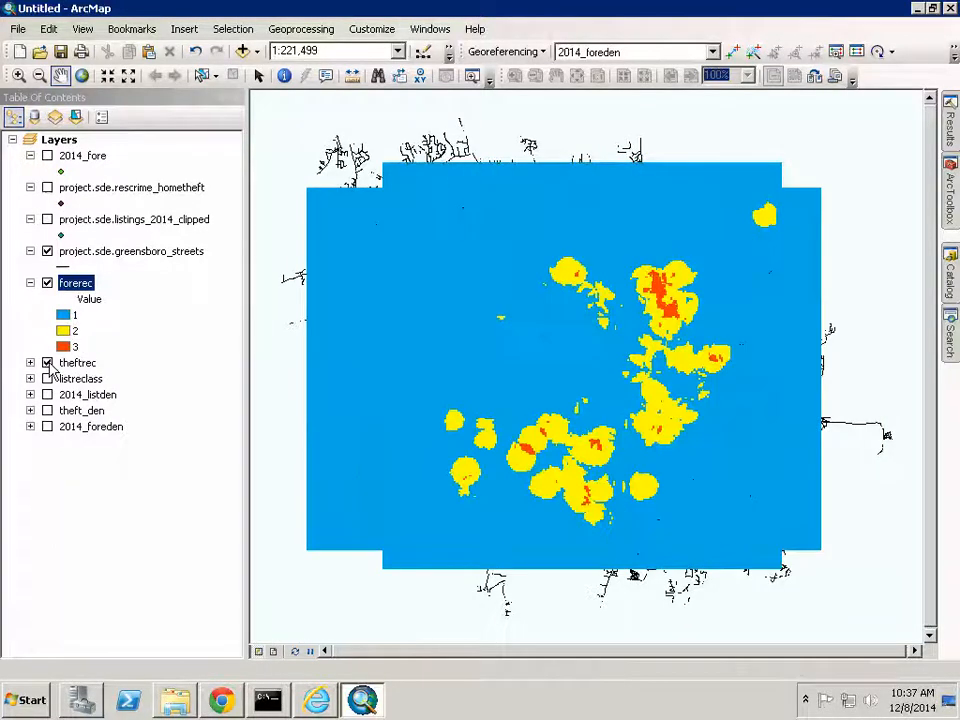
pyautogui.click(47, 284)
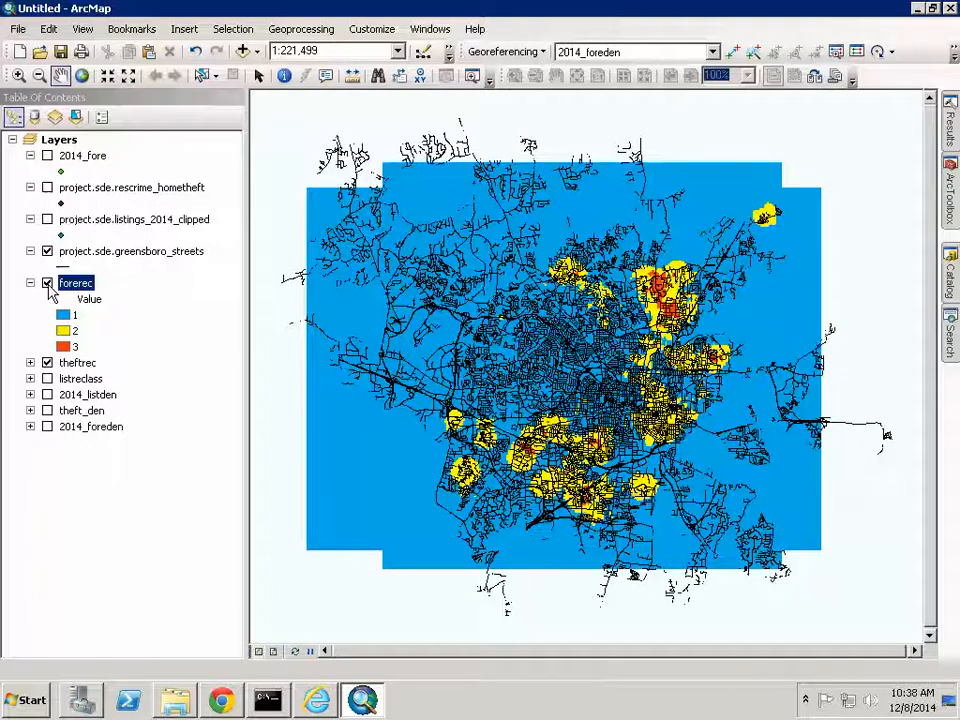
pyautogui.click(47, 284)
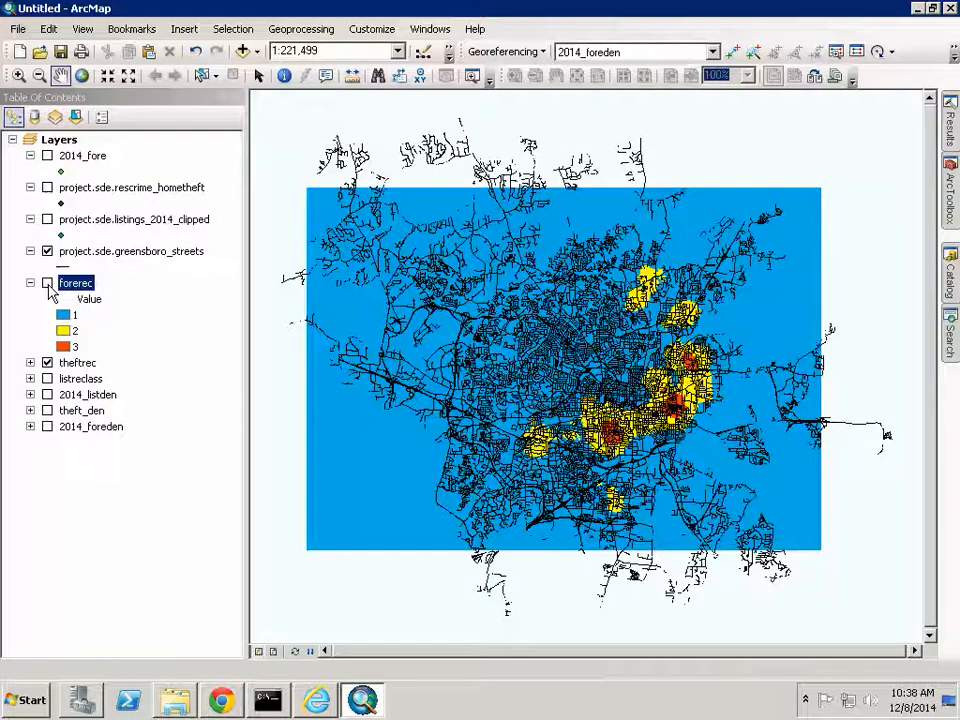
pyautogui.click(47, 284)
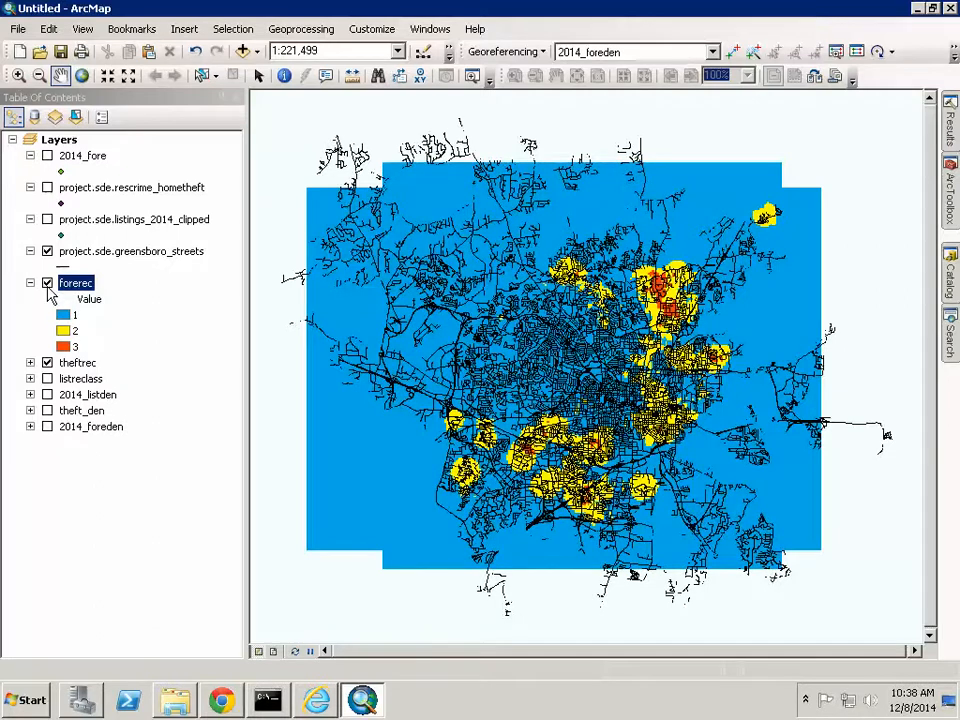
pyautogui.click(47, 284)
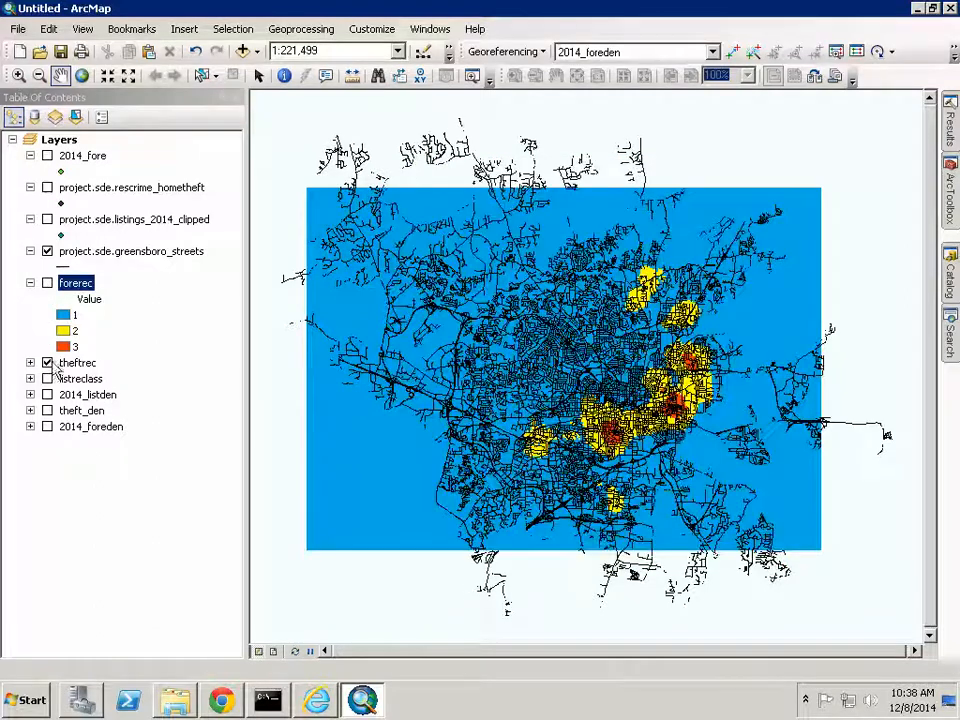
pyautogui.click(47, 362)
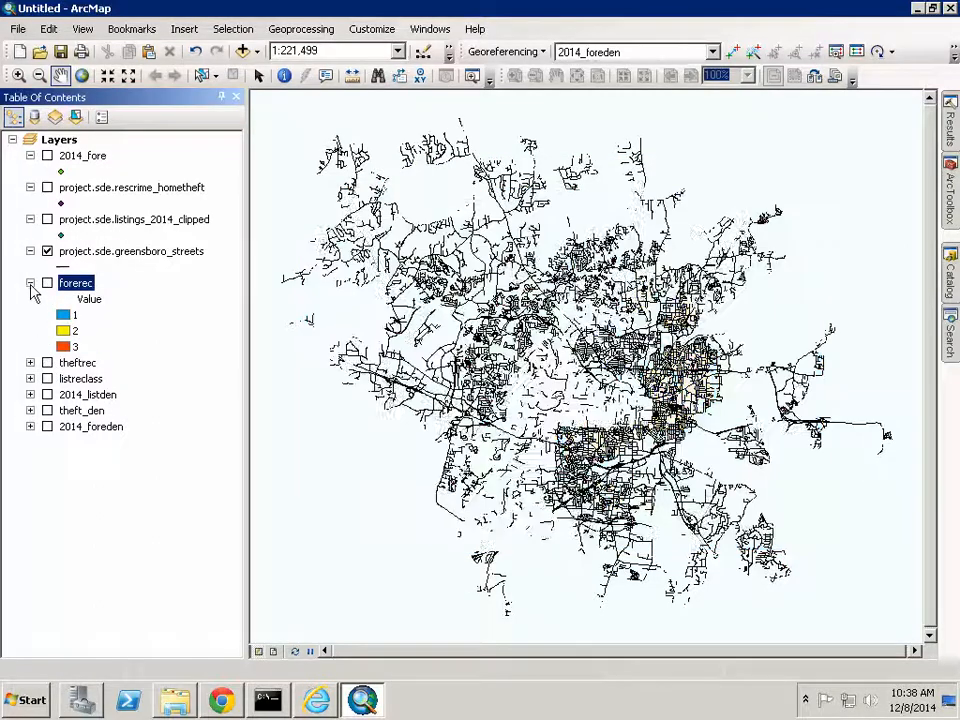
pyautogui.click(30, 283)
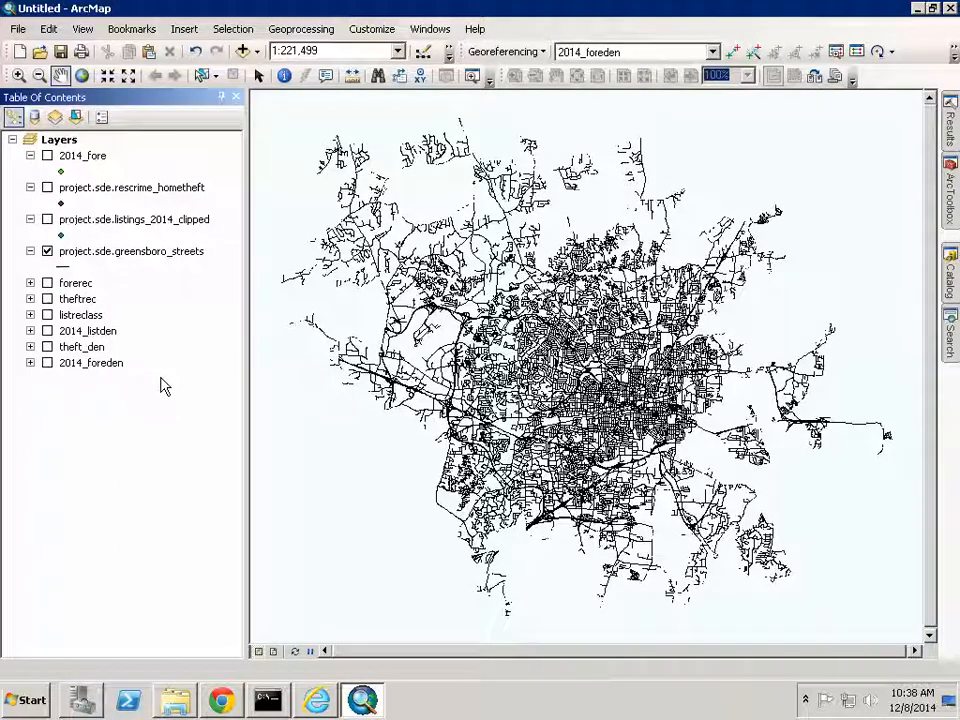
# - In Raster Calc, build the expression "forerec" + "theftrec" + "listreclass"
pyautogui.click(948, 216)
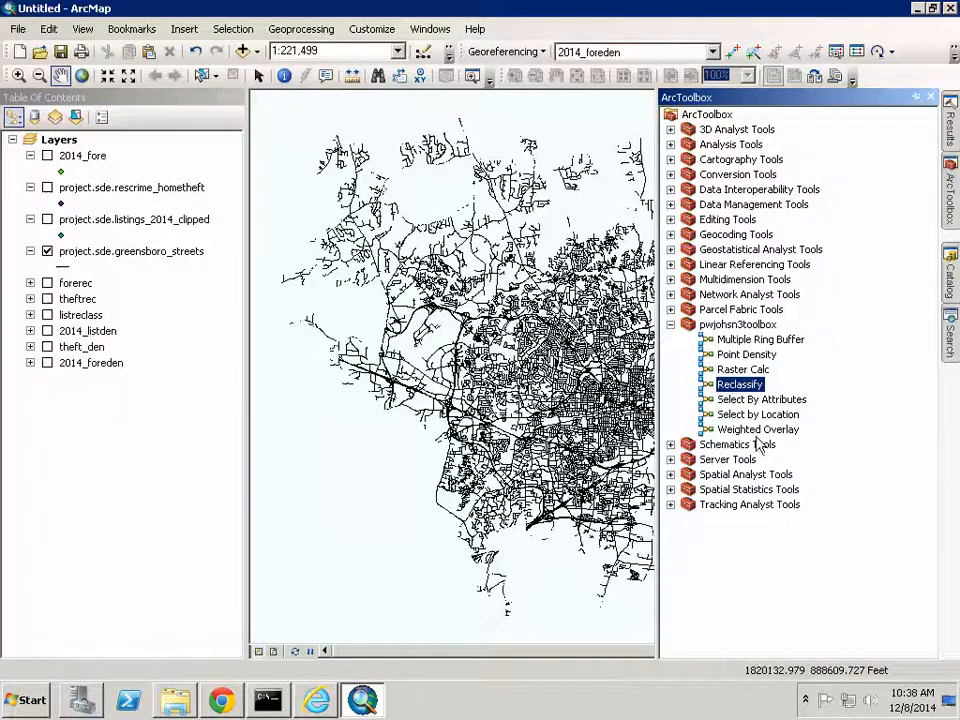
pyautogui.doubleClick(741, 369)
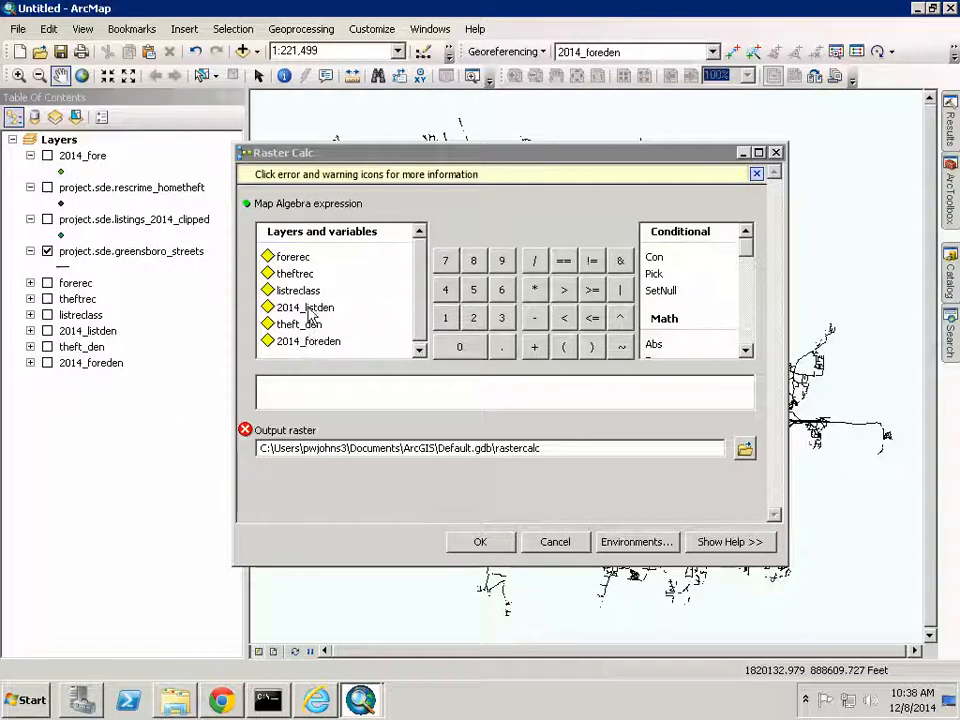
pyautogui.doubleClick(293, 258)
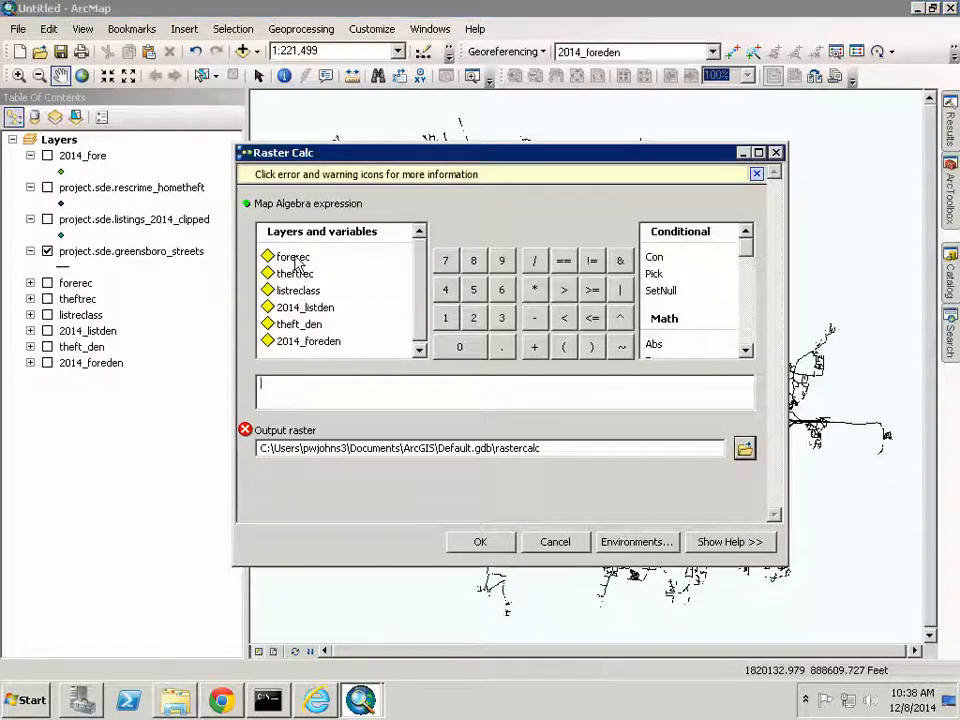
pyautogui.click(535, 347)
pyautogui.doubleClick(300, 276)
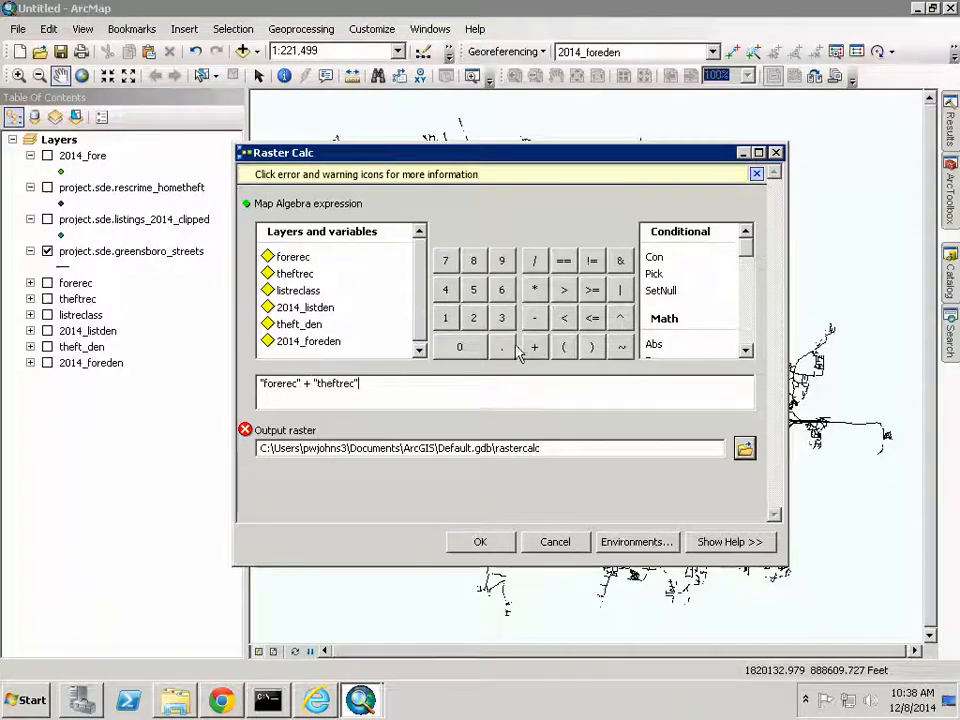
pyautogui.doubleClick(298, 291)
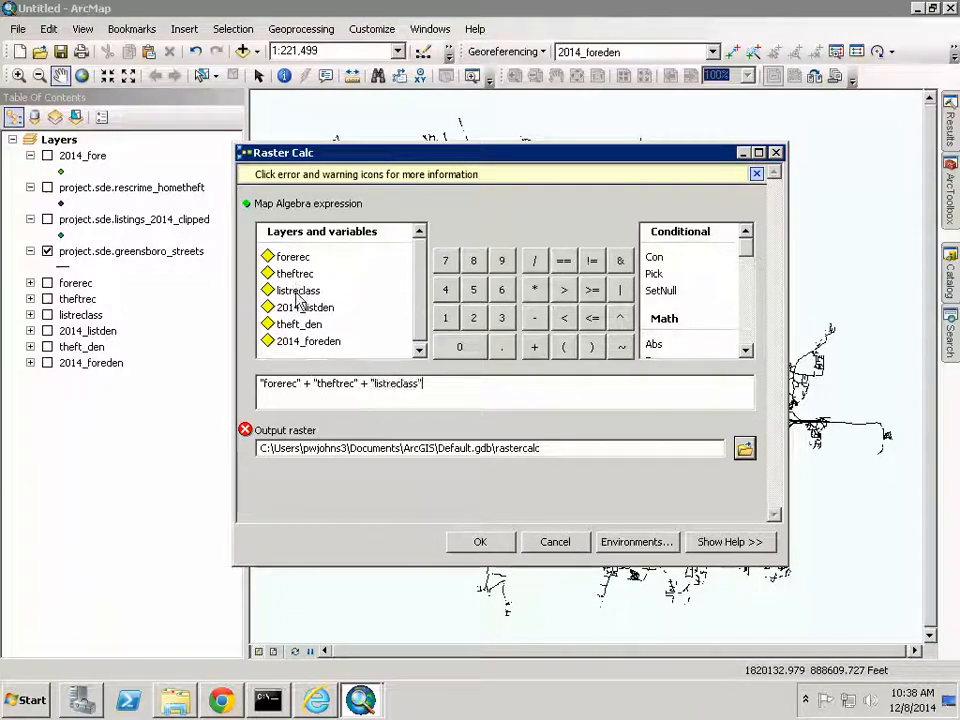
# - Save the result as demo_rascalc in the Demo folder and run the calculation
pyautogui.click(744, 451)
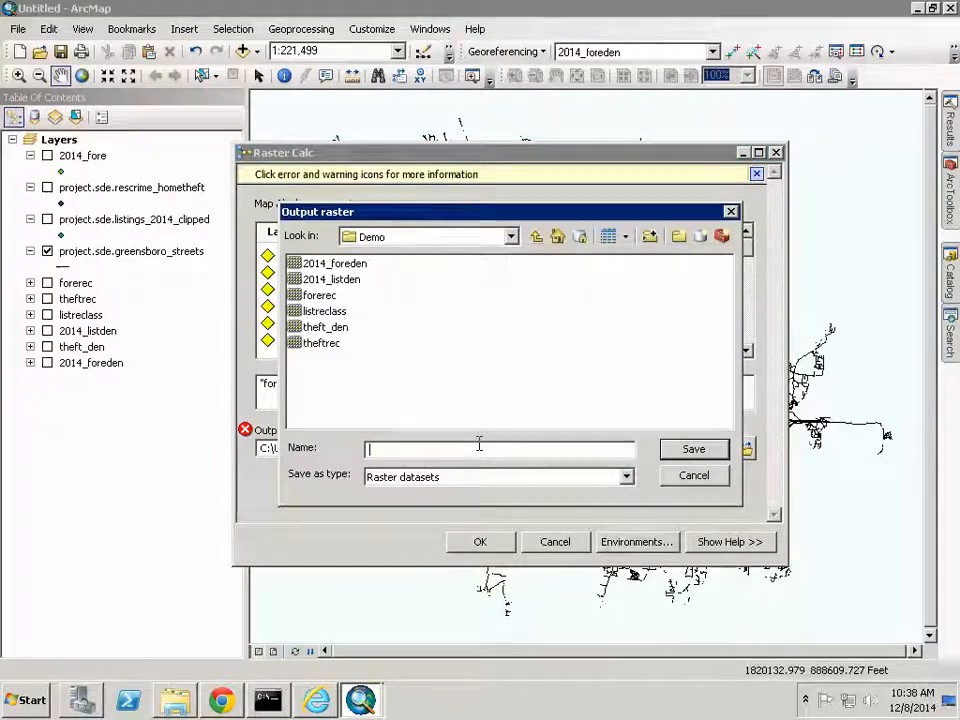
pyautogui.write('demo')
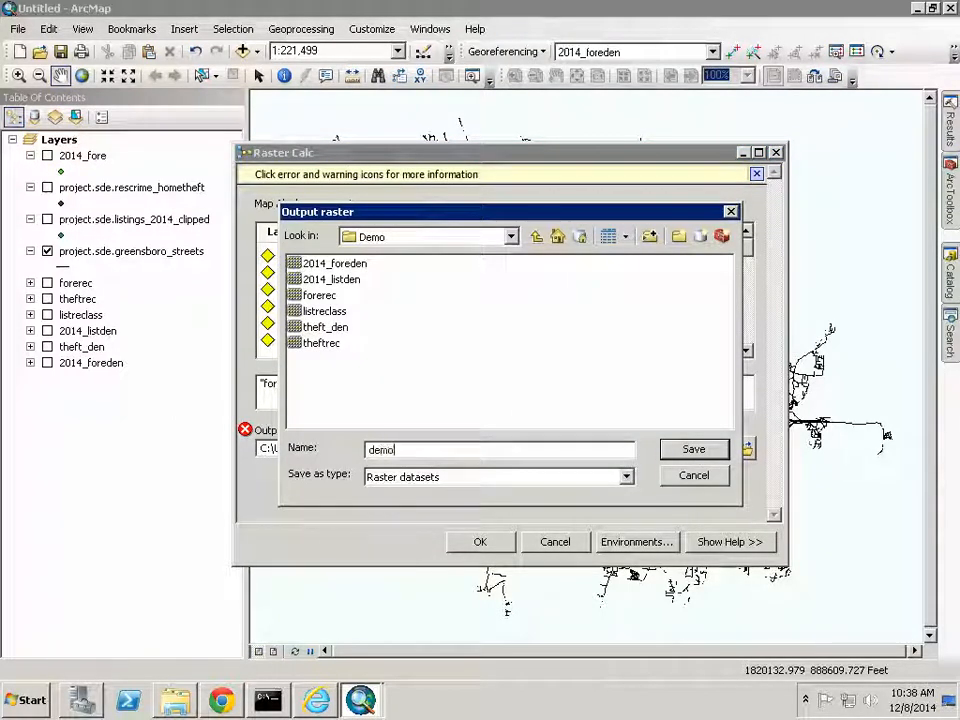
pyautogui.write('_anla')
pyautogui.press('BackSpace')
pyautogui.press('BackSpace')
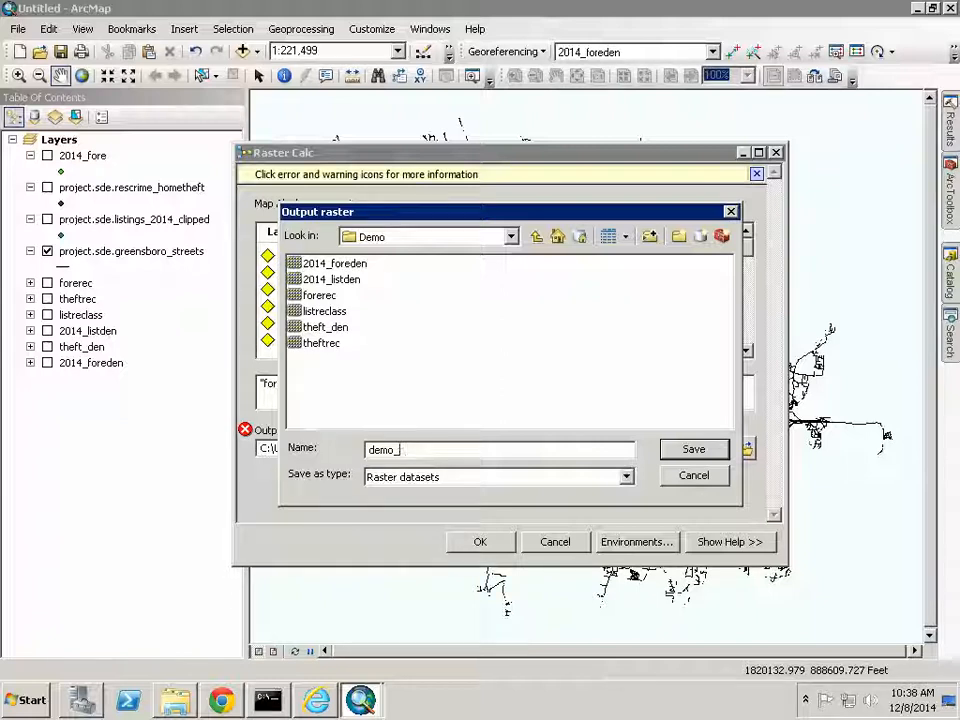
pyautogui.write('ras')
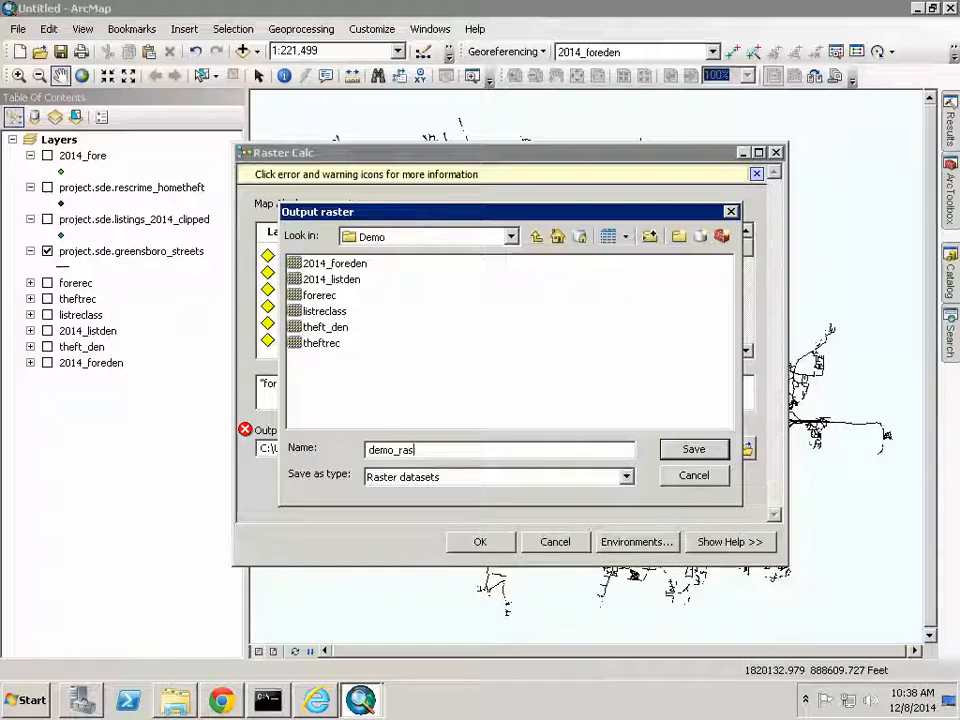
pyautogui.write('calc')
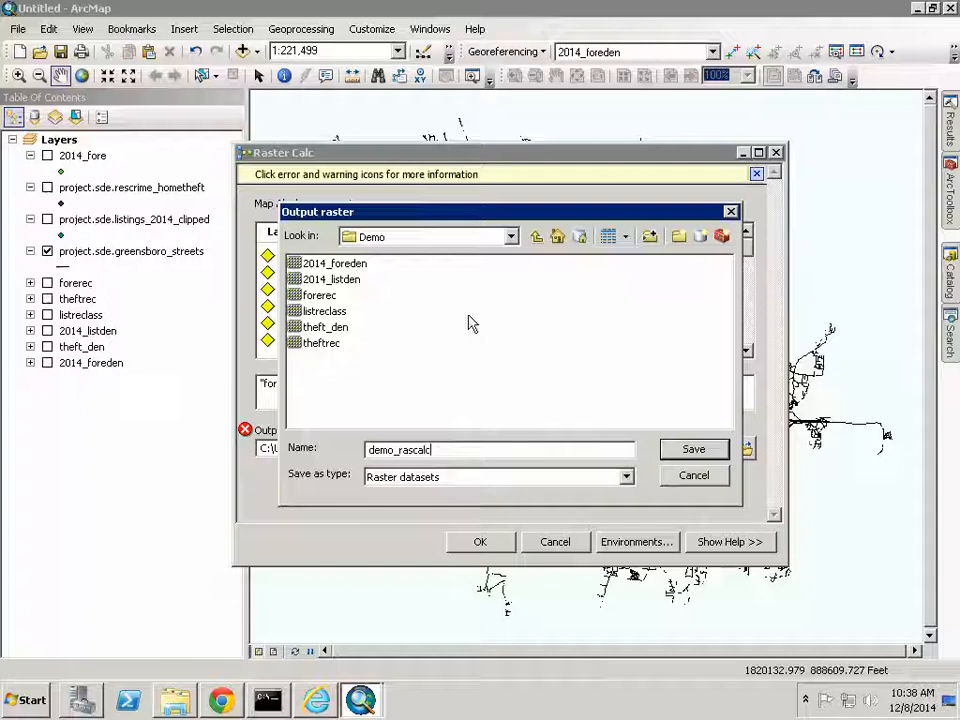
pyautogui.click(716, 450)
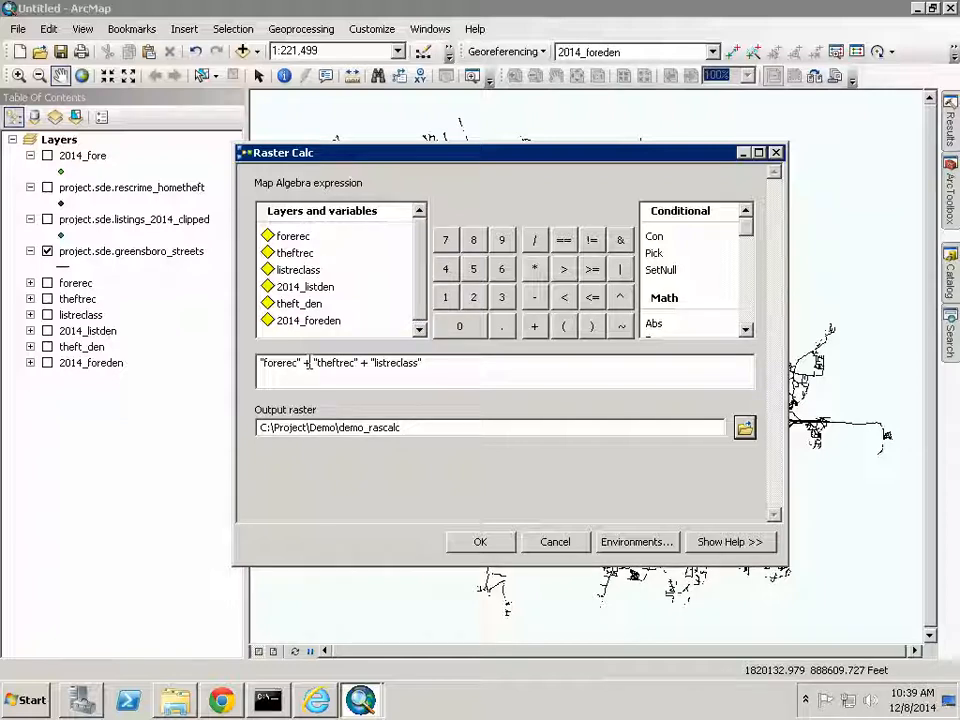
pyautogui.click(483, 542)
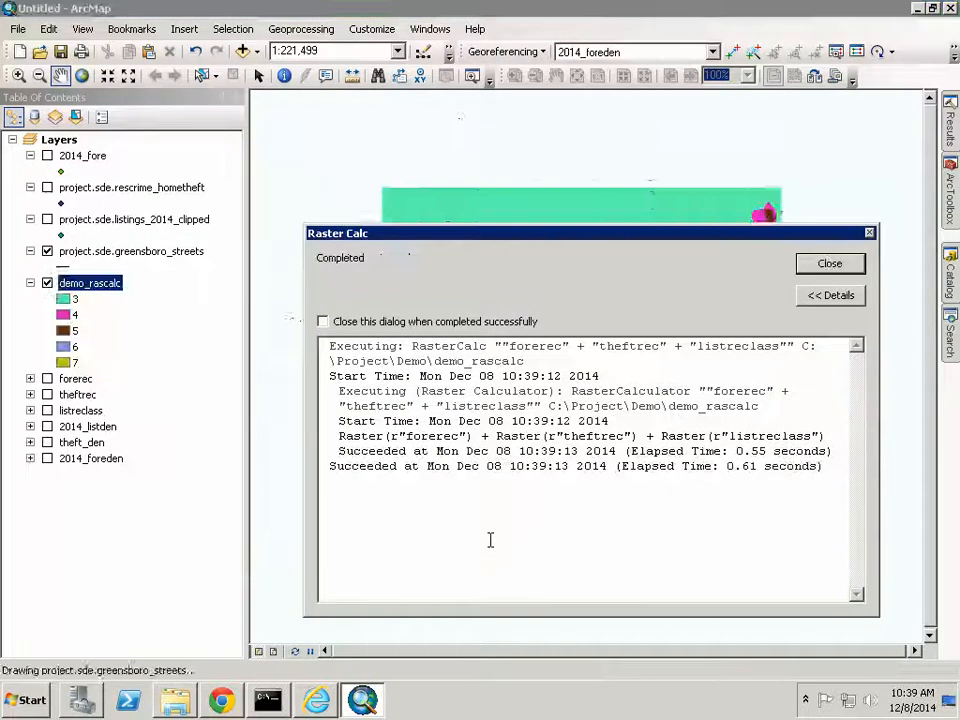
# - Give demo_rascalc's unique values 3–7 the yellow-to-red colour scheme and apply it
pyautogui.click(830, 263)
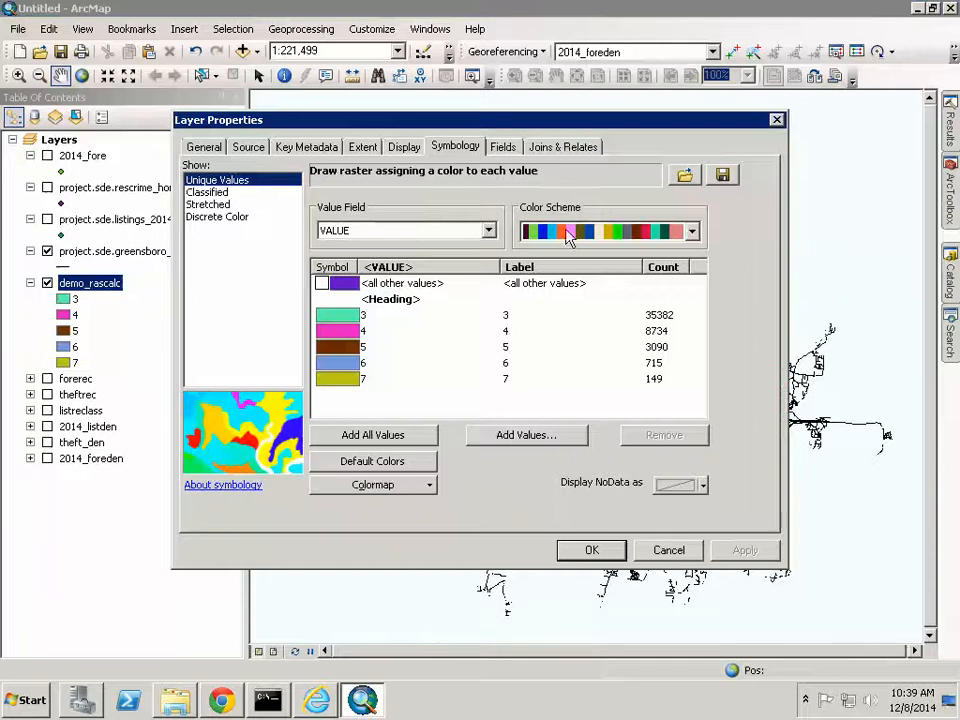
pyautogui.click(570, 233)
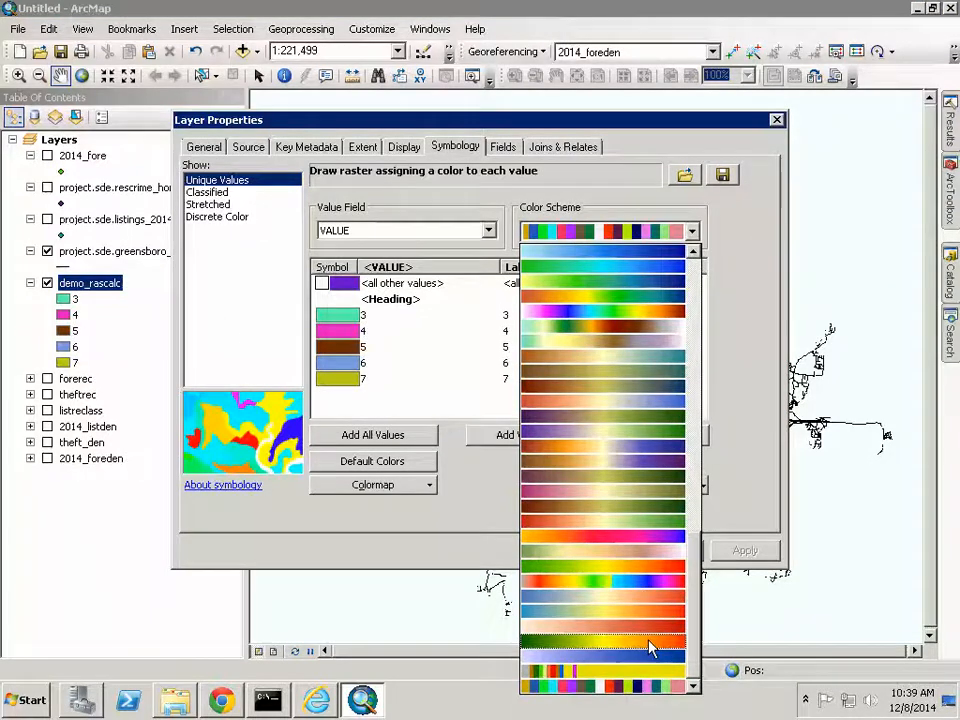
pyautogui.scroll(1, 628, 385)
pyautogui.click(618, 267)
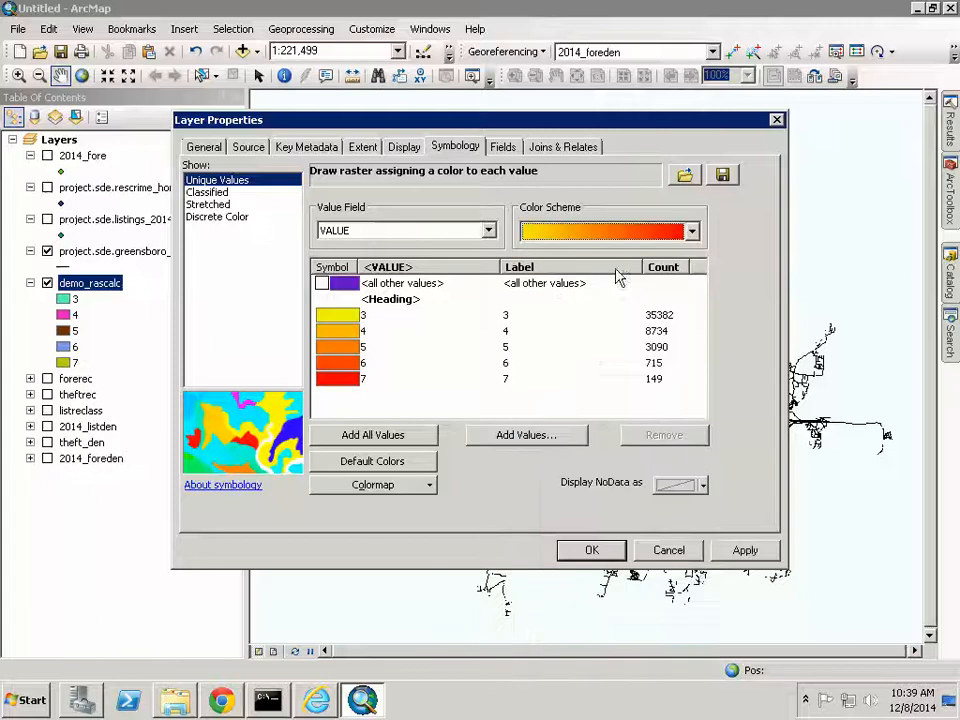
pyautogui.click(762, 551)
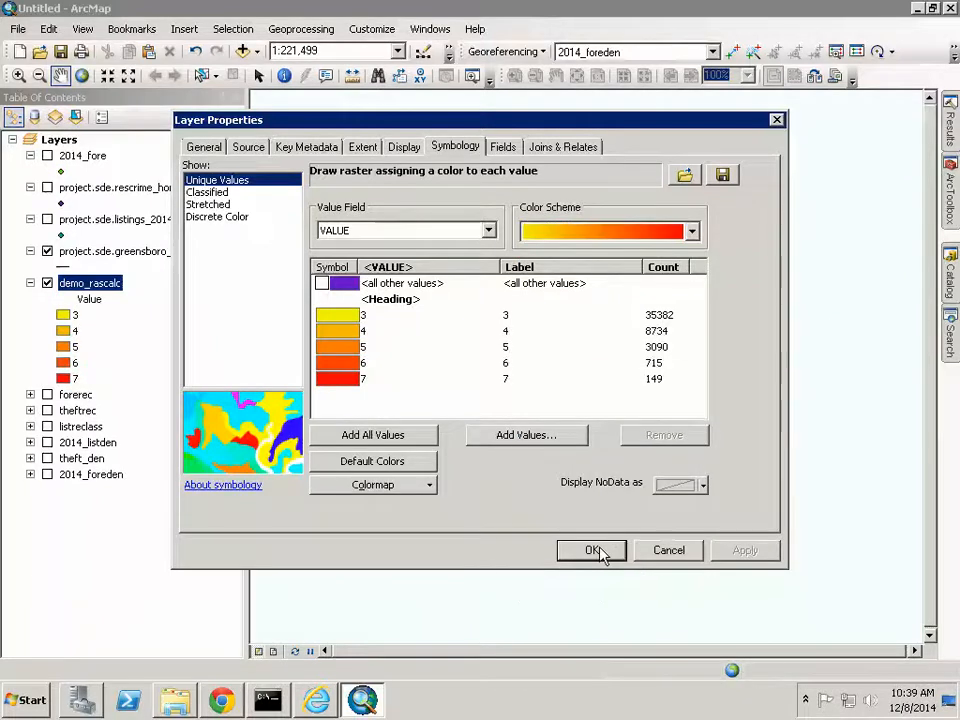
pyautogui.click(600, 553)
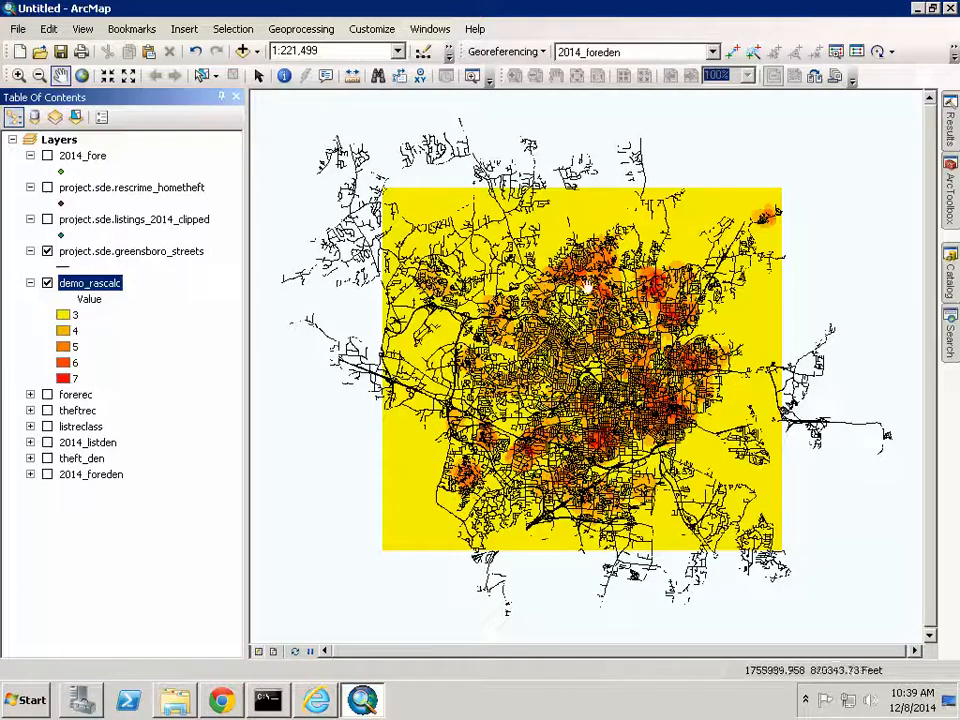
# - Hide demo_rascalc and add listreclass as the first Weighted Overlay input
pyautogui.click(47, 283)
pyautogui.click(30, 283)
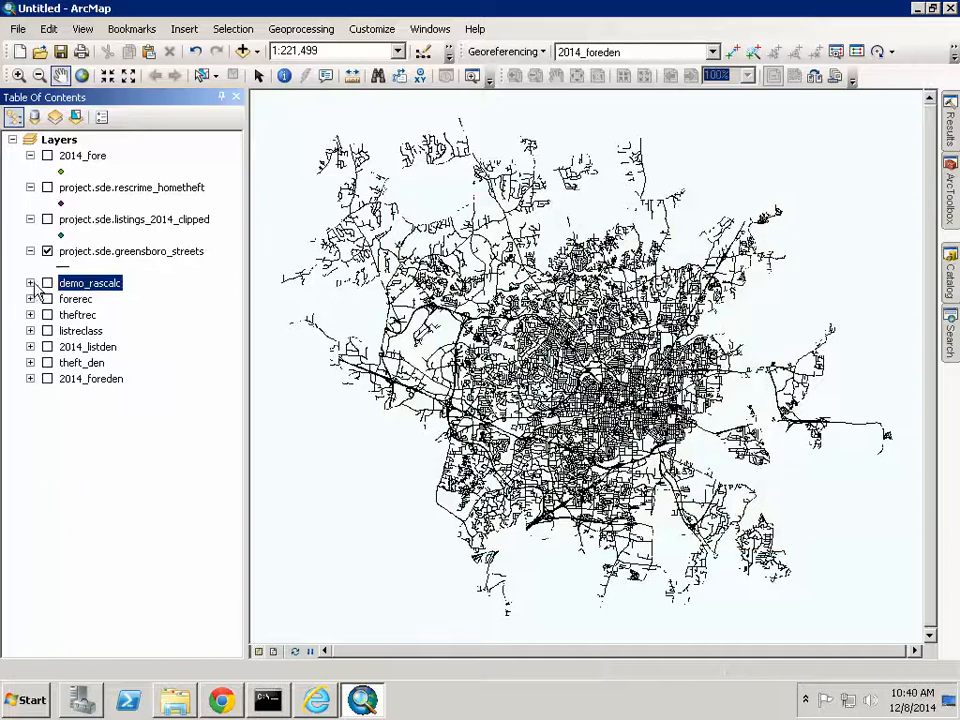
pyautogui.moveTo(950, 205)
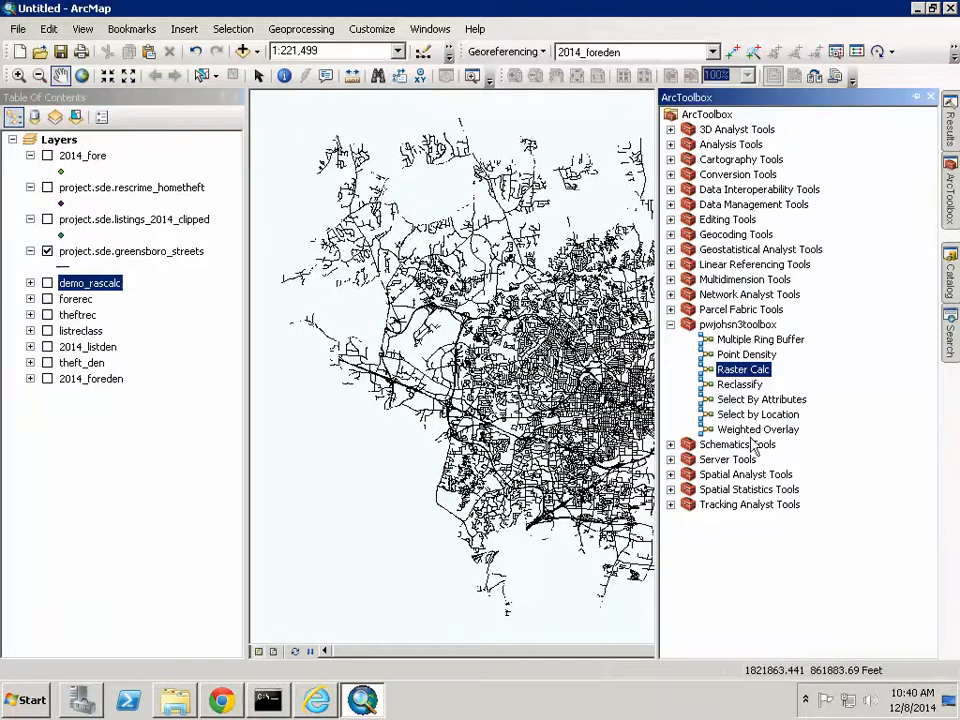
pyautogui.doubleClick(724, 429)
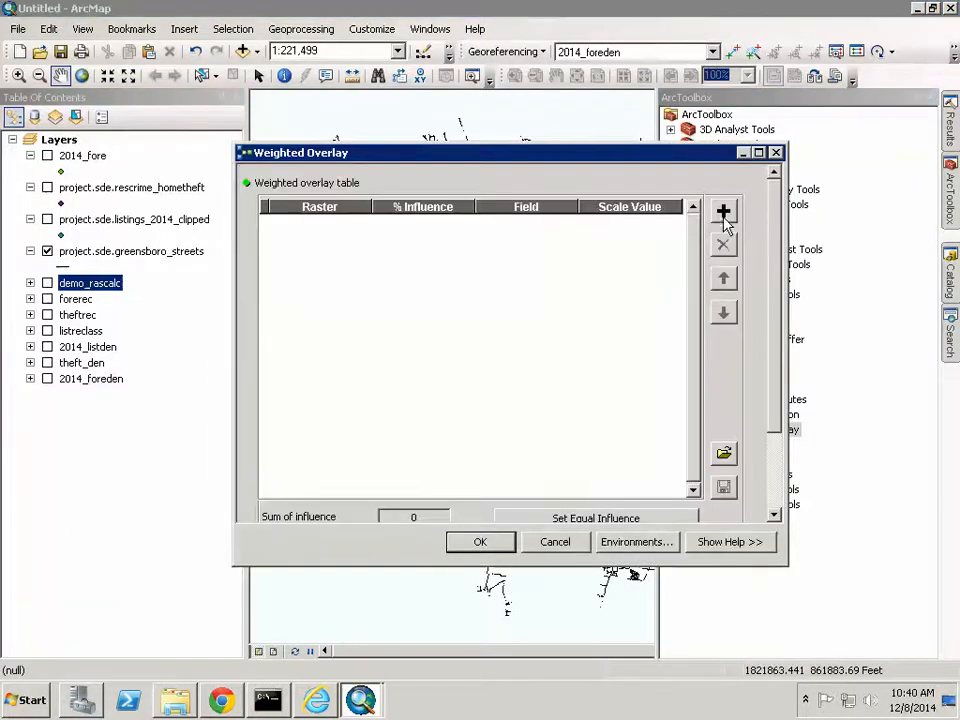
pyautogui.click(722, 214)
pyautogui.click(714, 203)
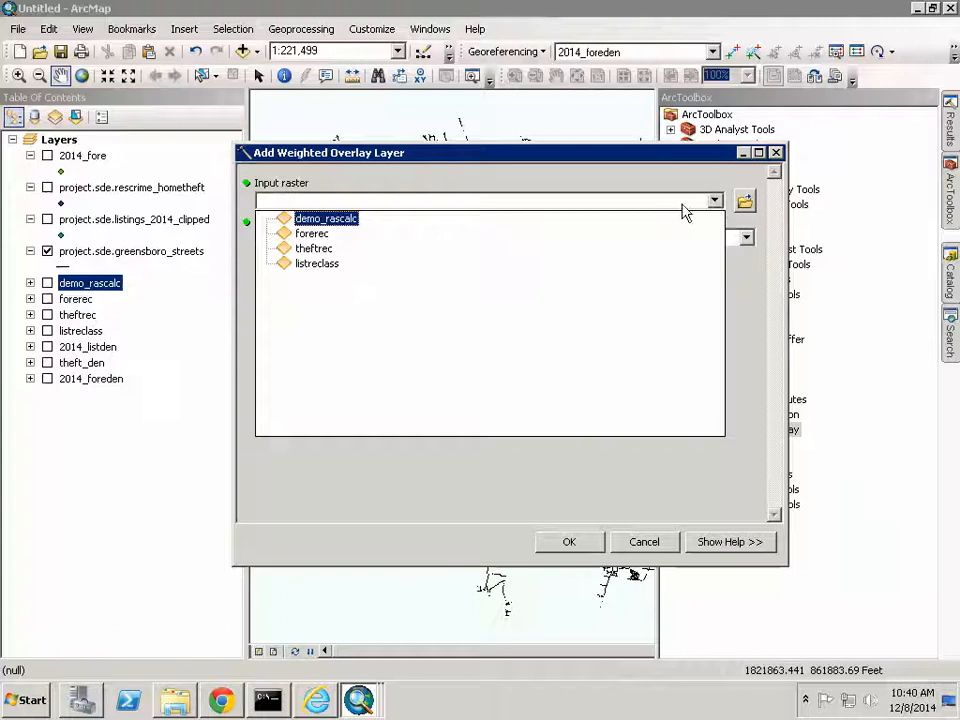
pyautogui.click(318, 264)
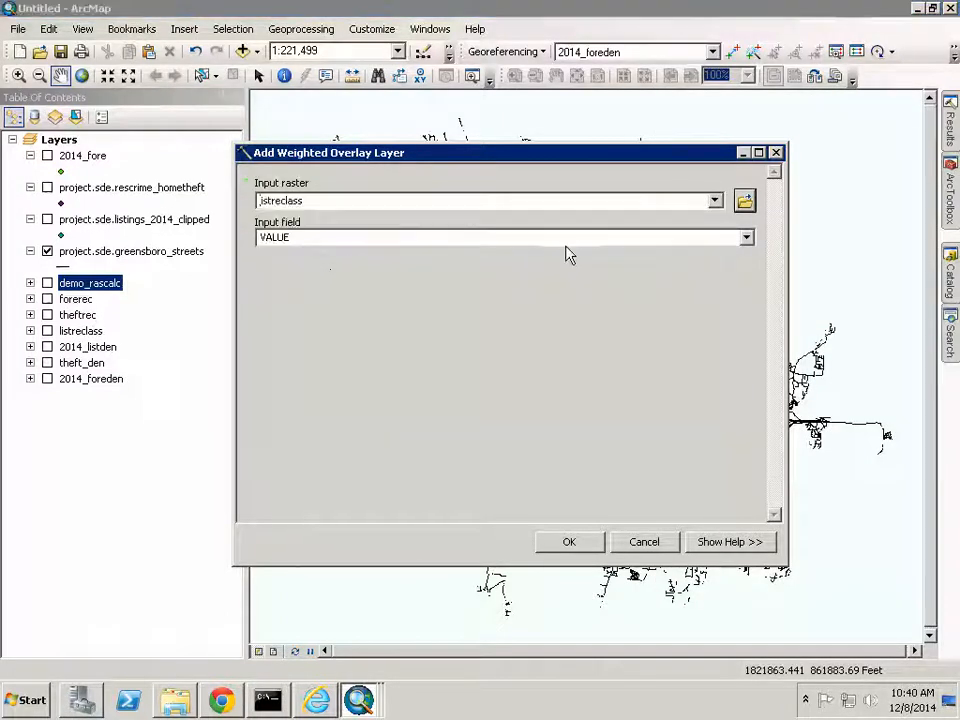
pyautogui.click(585, 545)
# - Add theftrec and forerec as the second and third overlay inputs
pyautogui.click(722, 208)
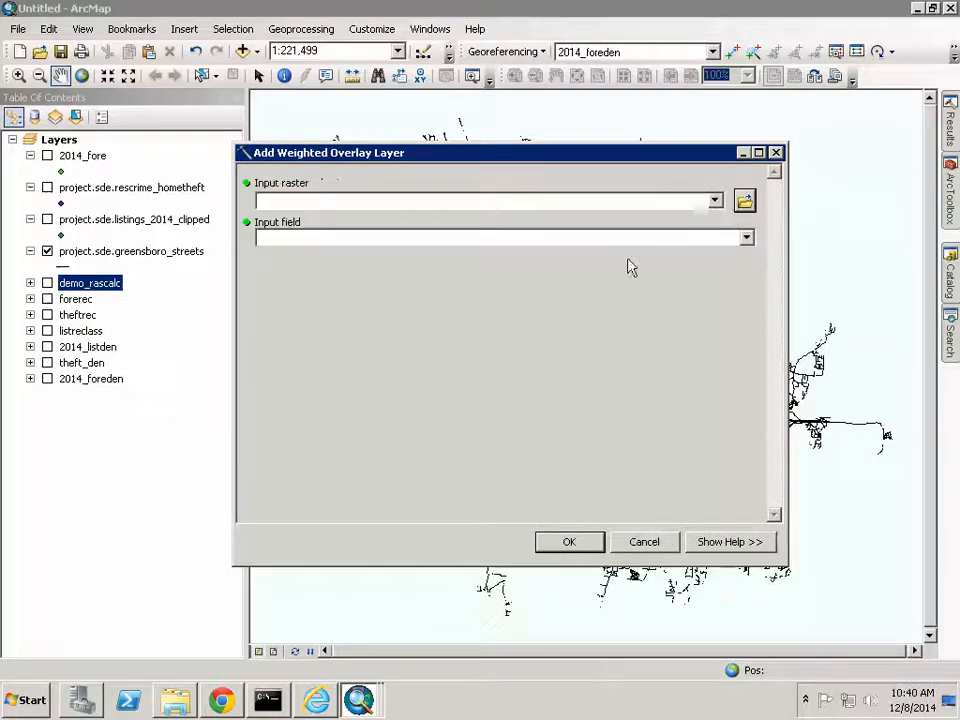
pyautogui.click(715, 200)
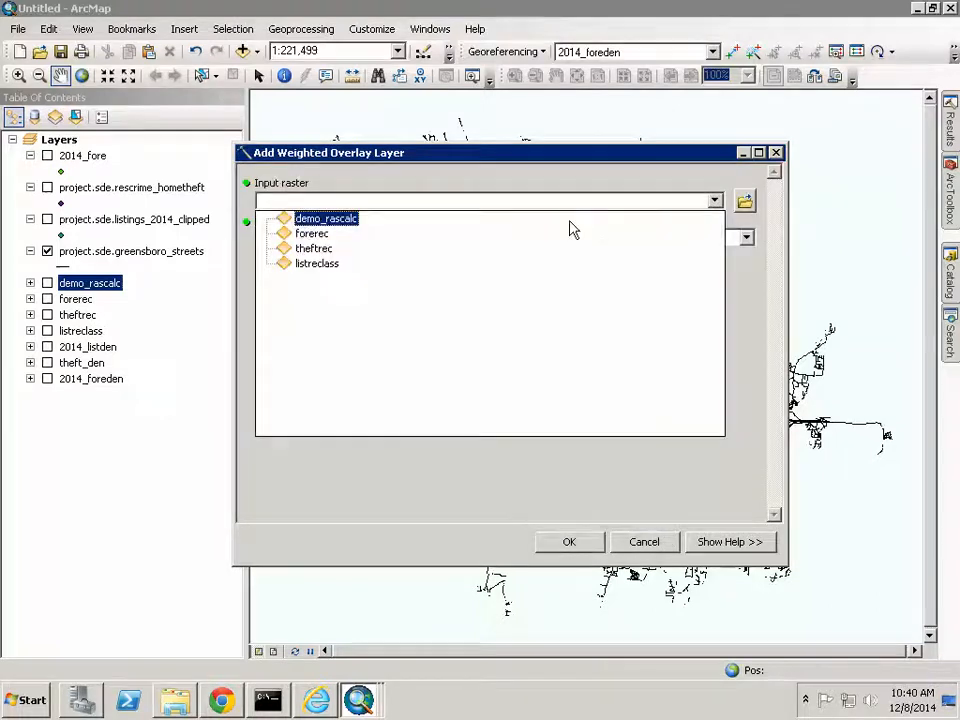
pyautogui.click(325, 255)
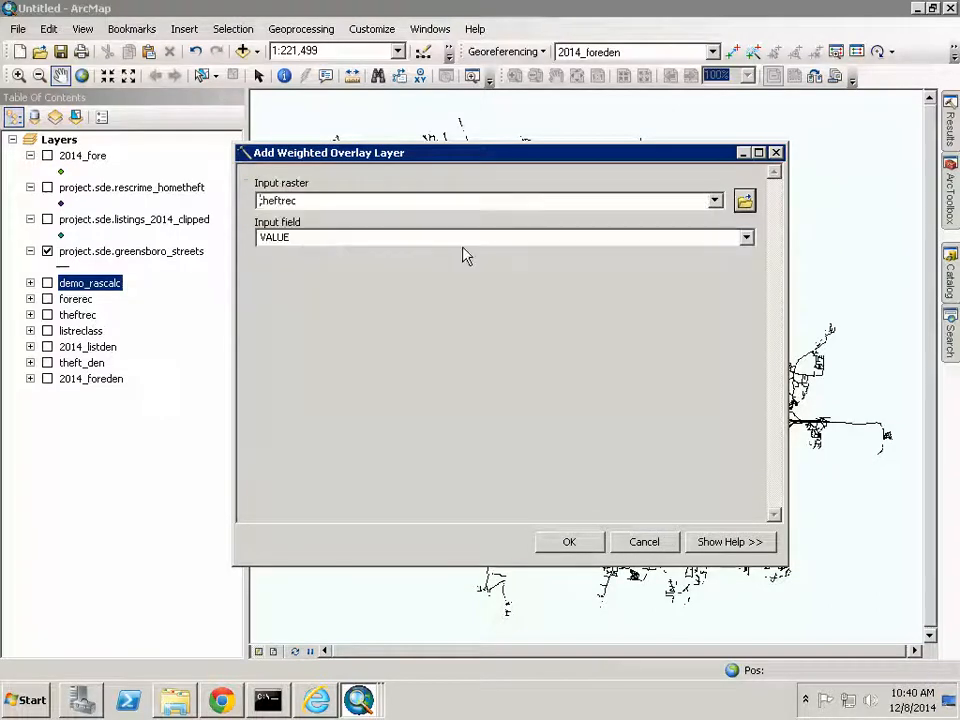
pyautogui.click(568, 541)
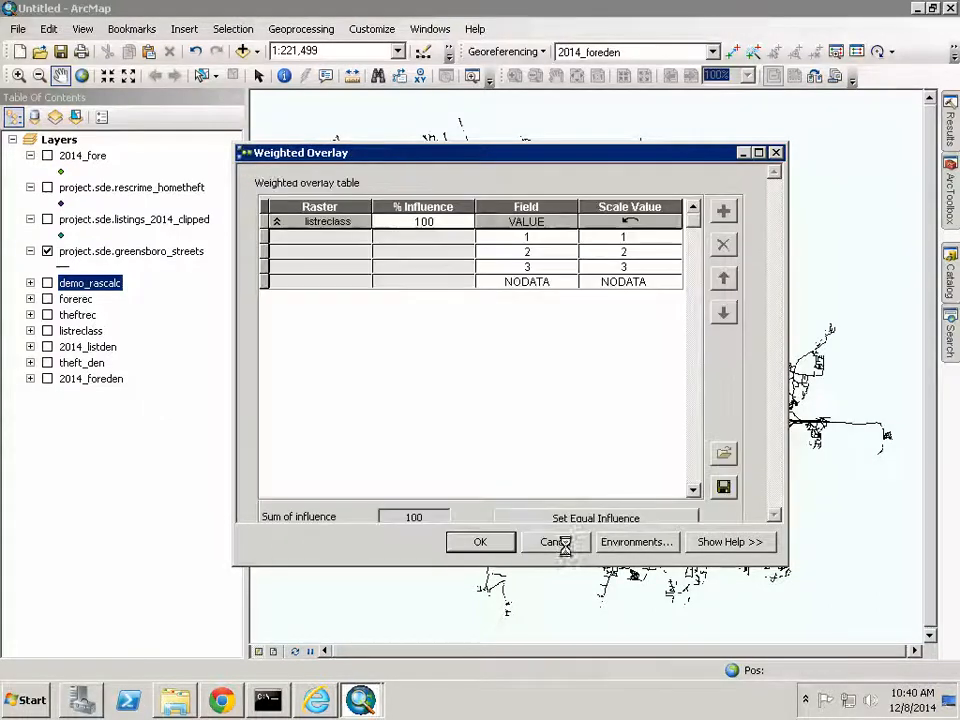
pyautogui.click(723, 211)
pyautogui.click(714, 200)
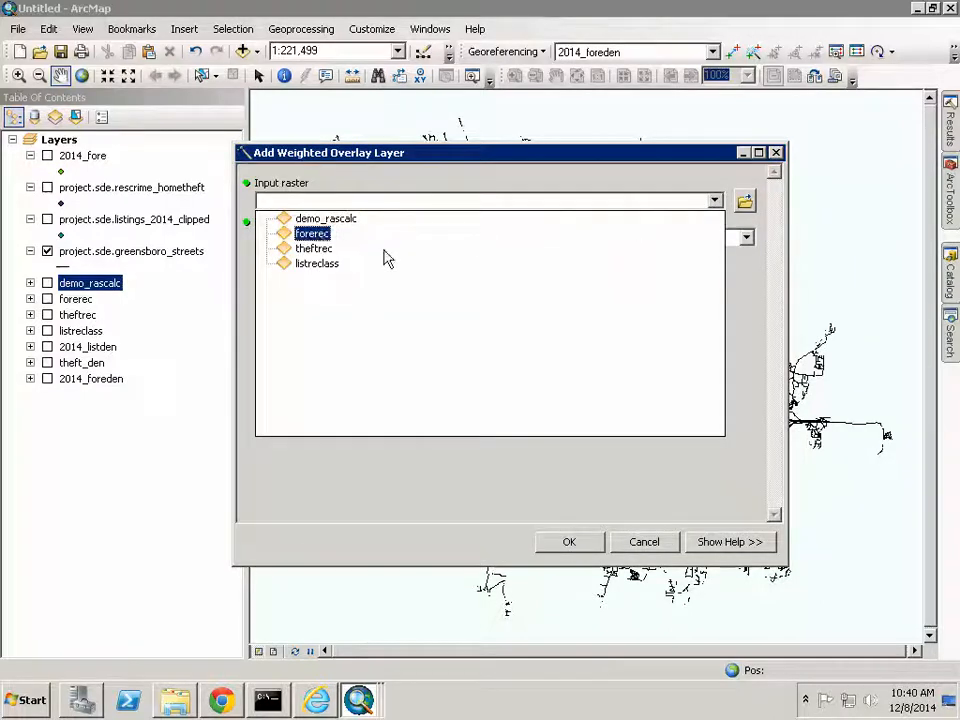
pyautogui.click(312, 234)
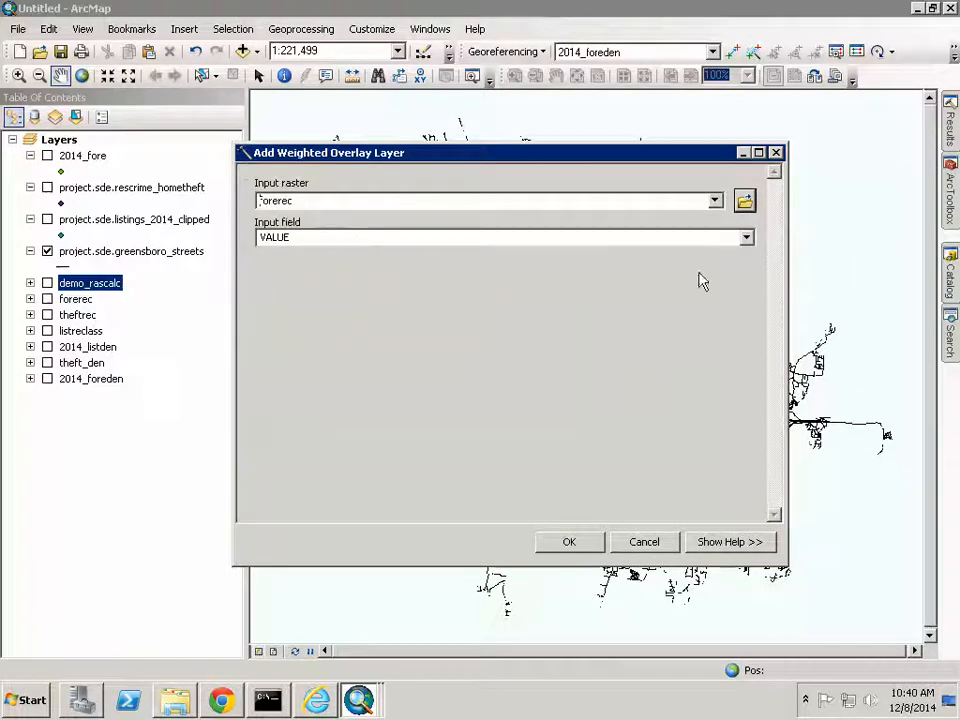
pyautogui.click(545, 540)
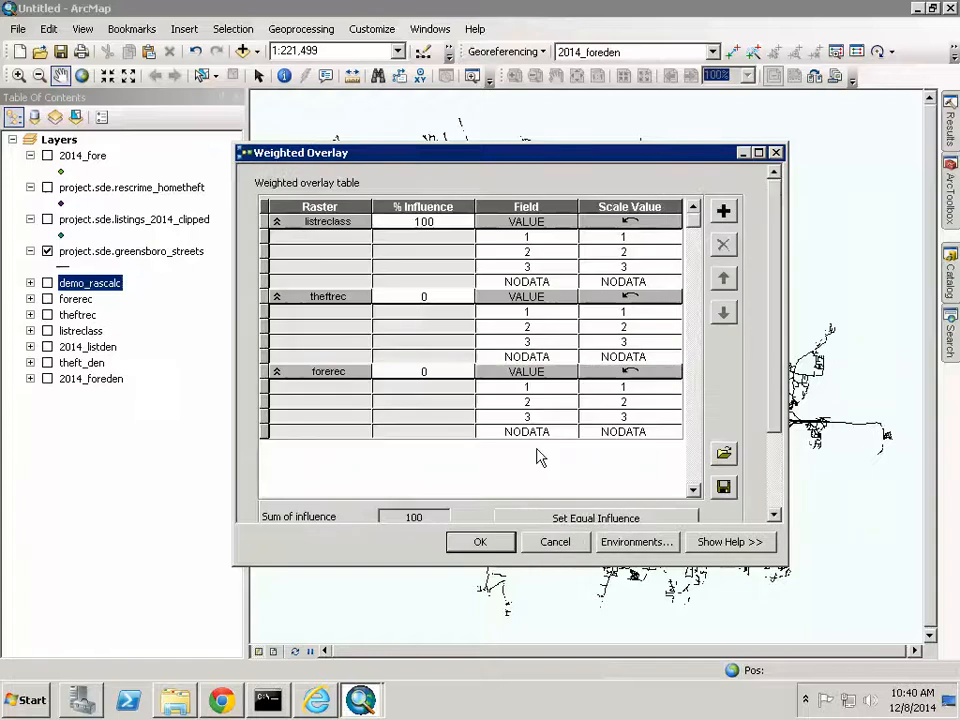
# - Set equal influence, then enter 50% for theftrec, 30% for forerec and 20% for listreclass
pyautogui.click(577, 520)
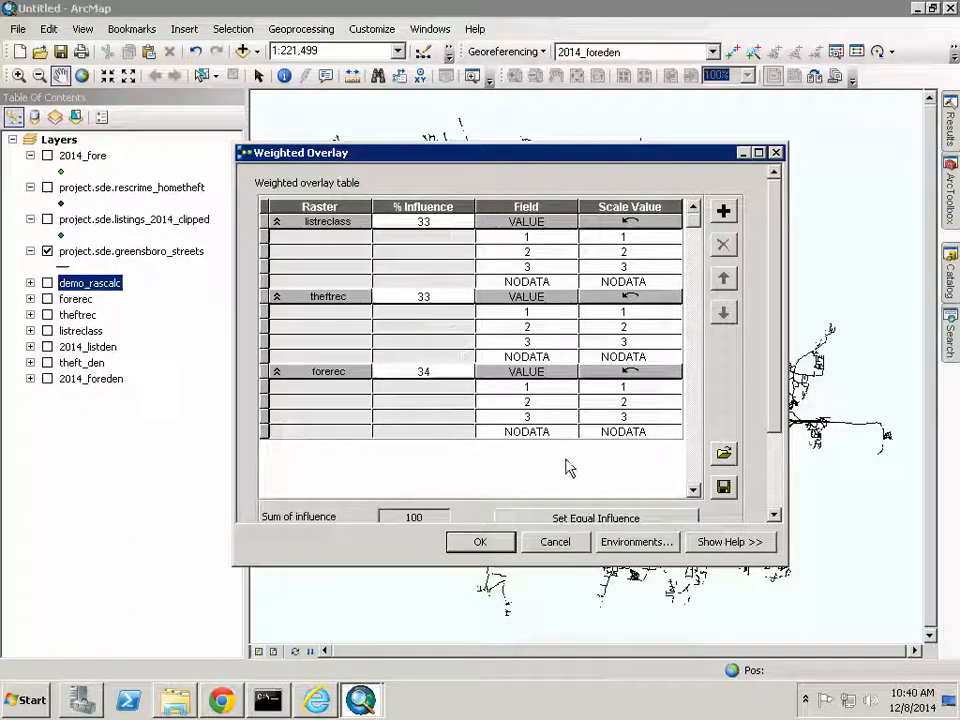
pyautogui.click(413, 297)
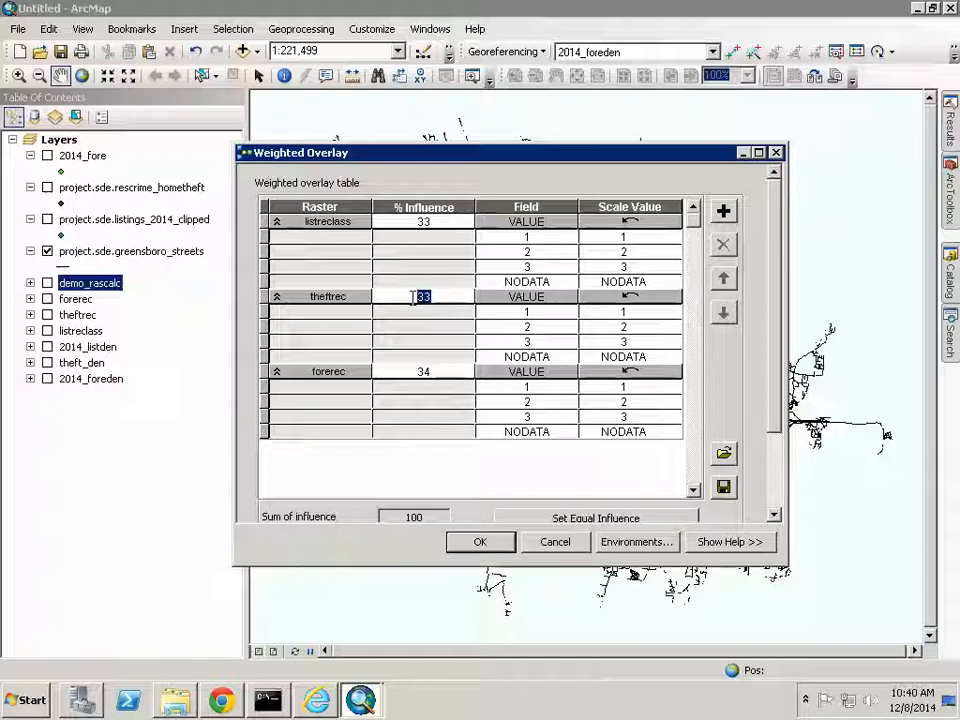
pyautogui.write('50')
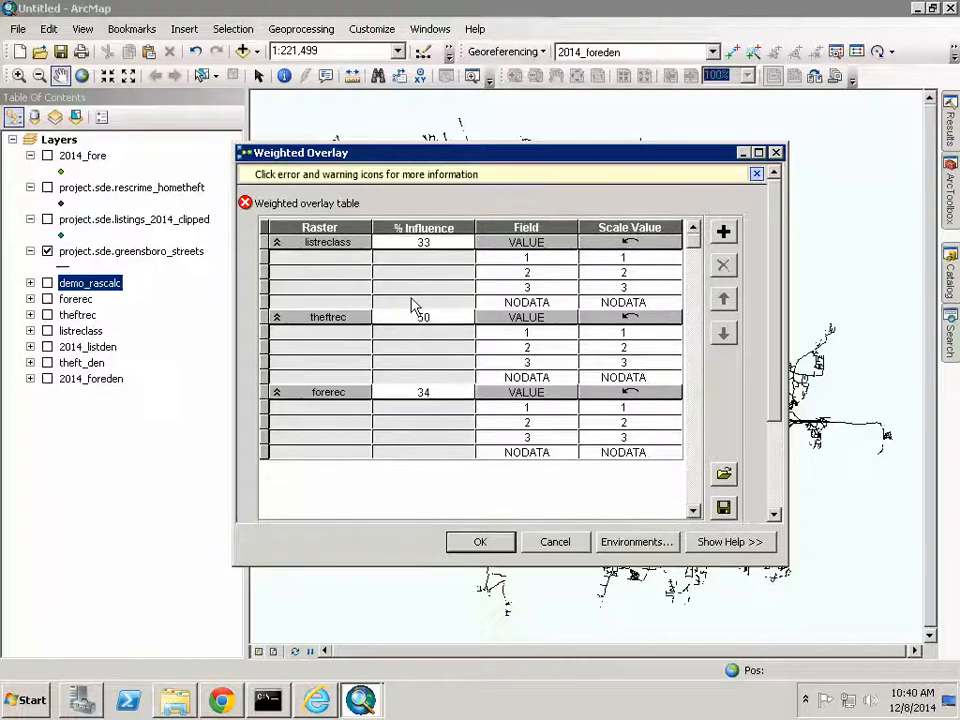
pyautogui.click(420, 243)
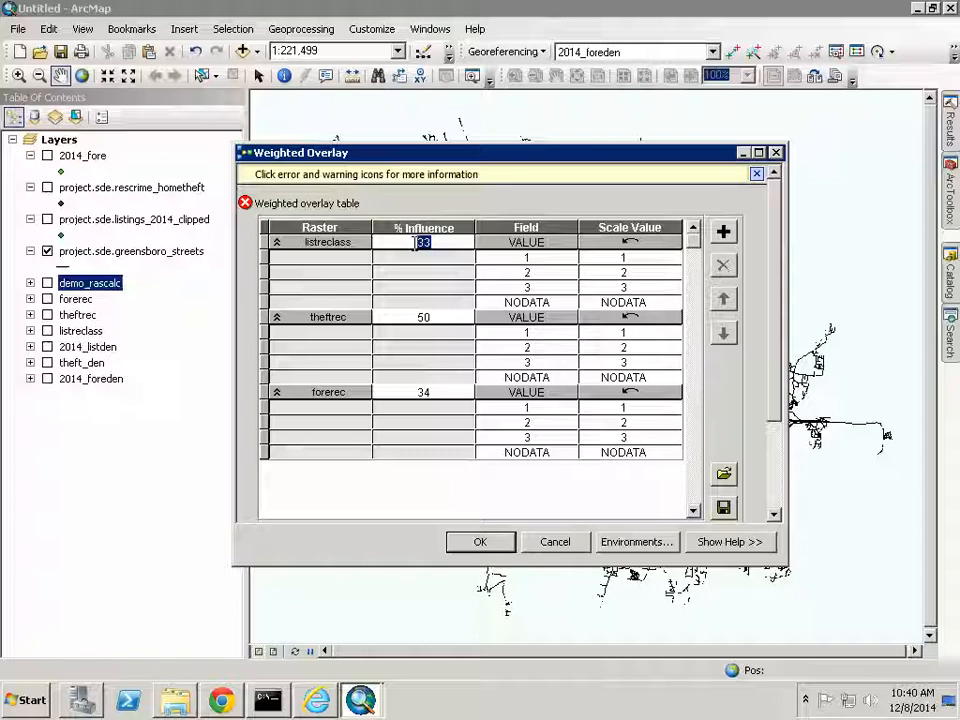
pyautogui.click(433, 391)
pyautogui.doubleClick(409, 392)
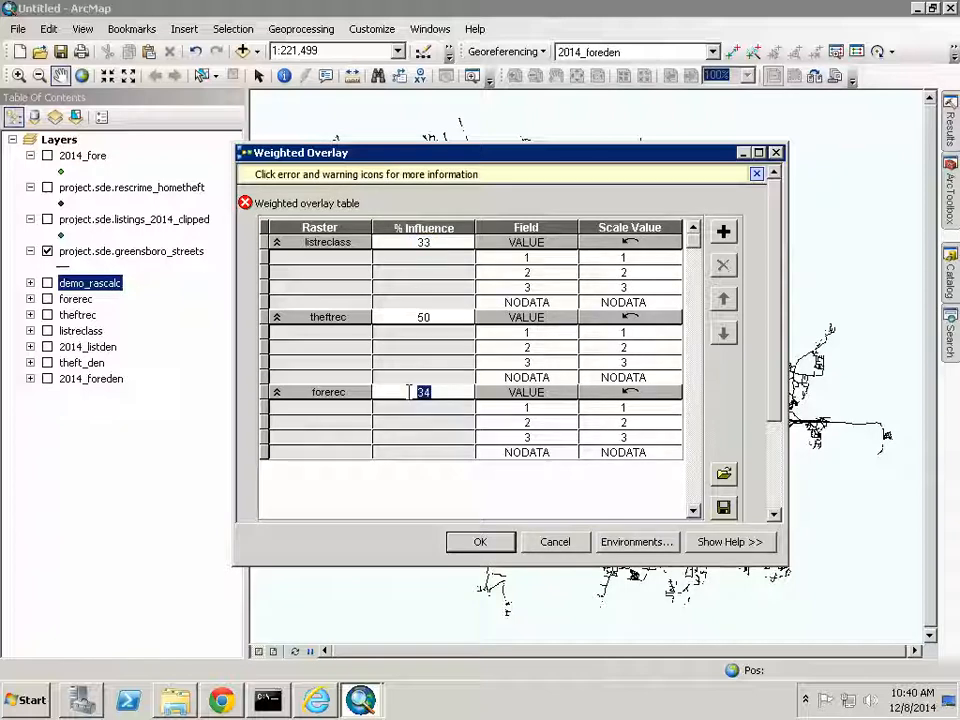
pyautogui.write('30')
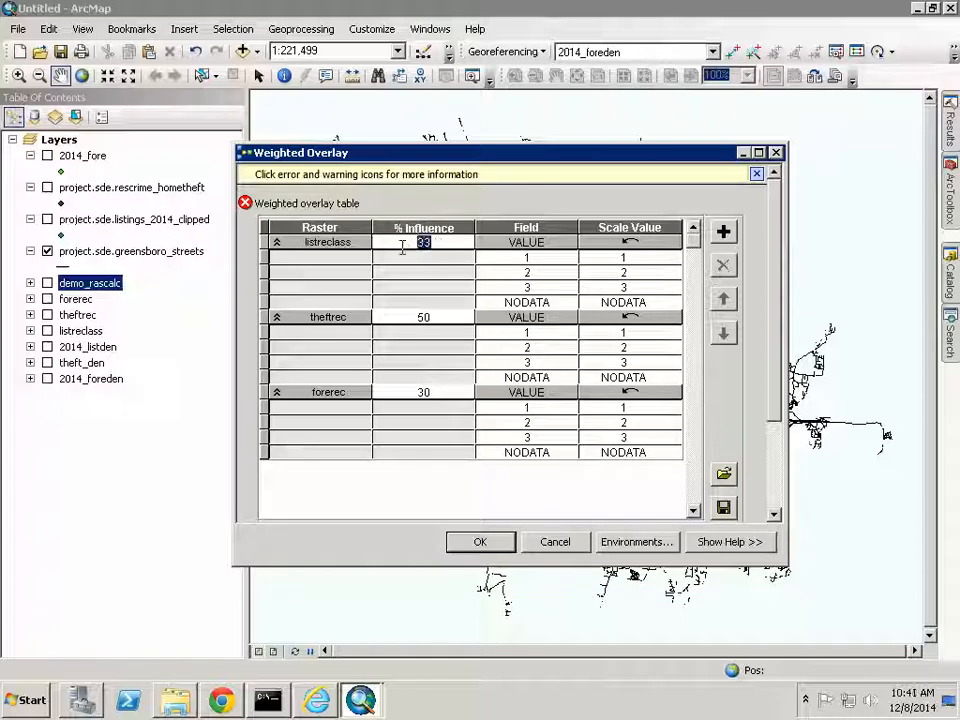
pyautogui.press('BackSpace')
pyautogui.write('20')
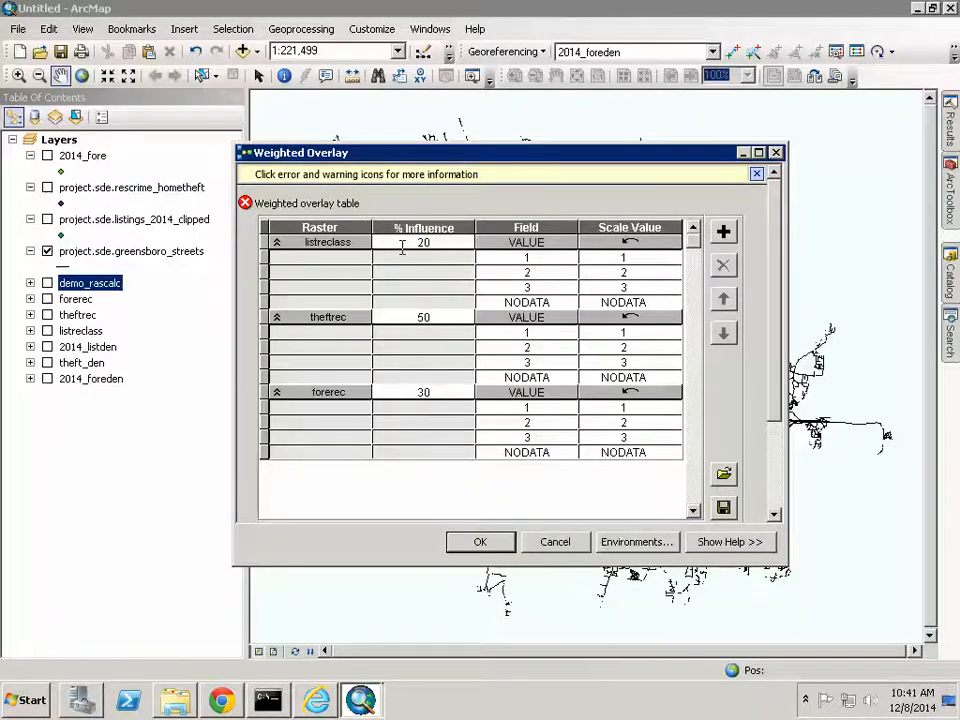
pyautogui.press('Return')
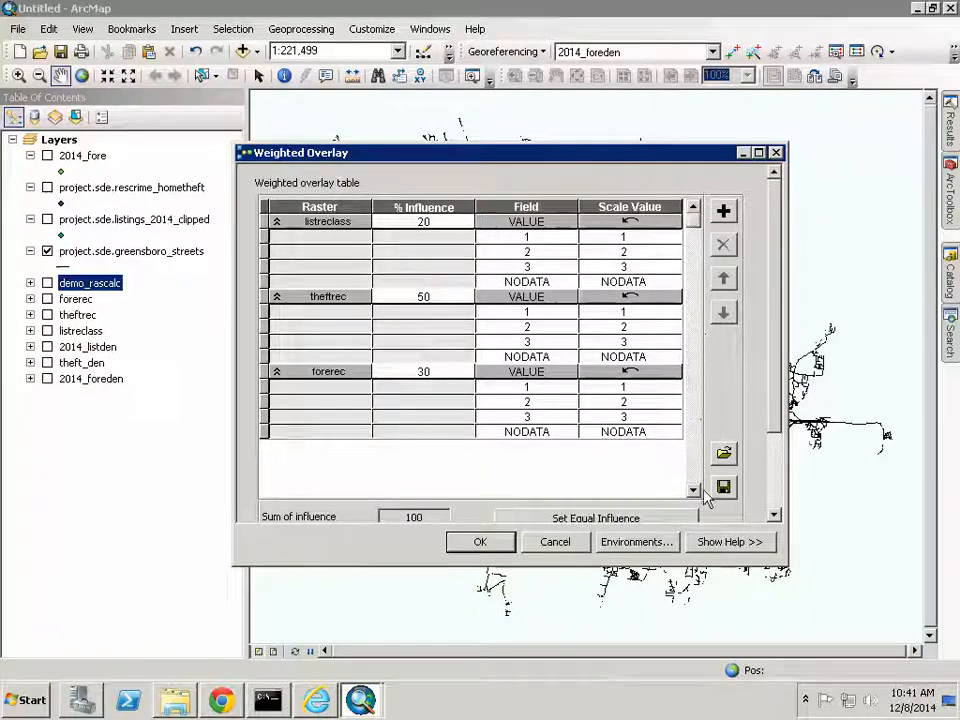
# - Save the overlay output as demo_weighted in the Demo folder and run it
pyautogui.moveTo(776, 334); pyautogui.dragTo(780, 466)
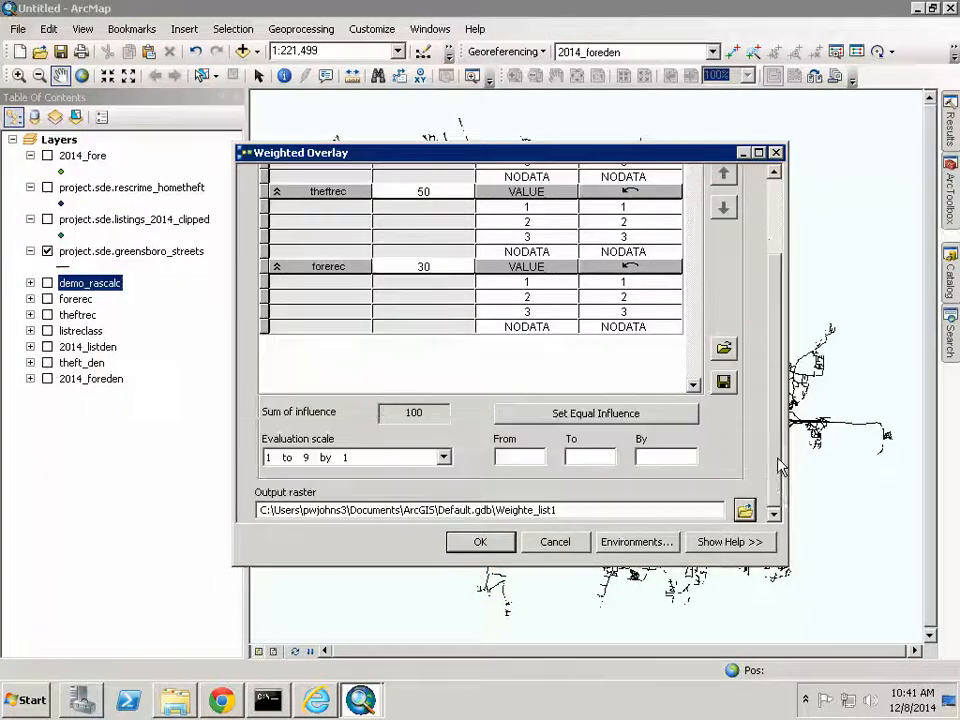
pyautogui.click(745, 512)
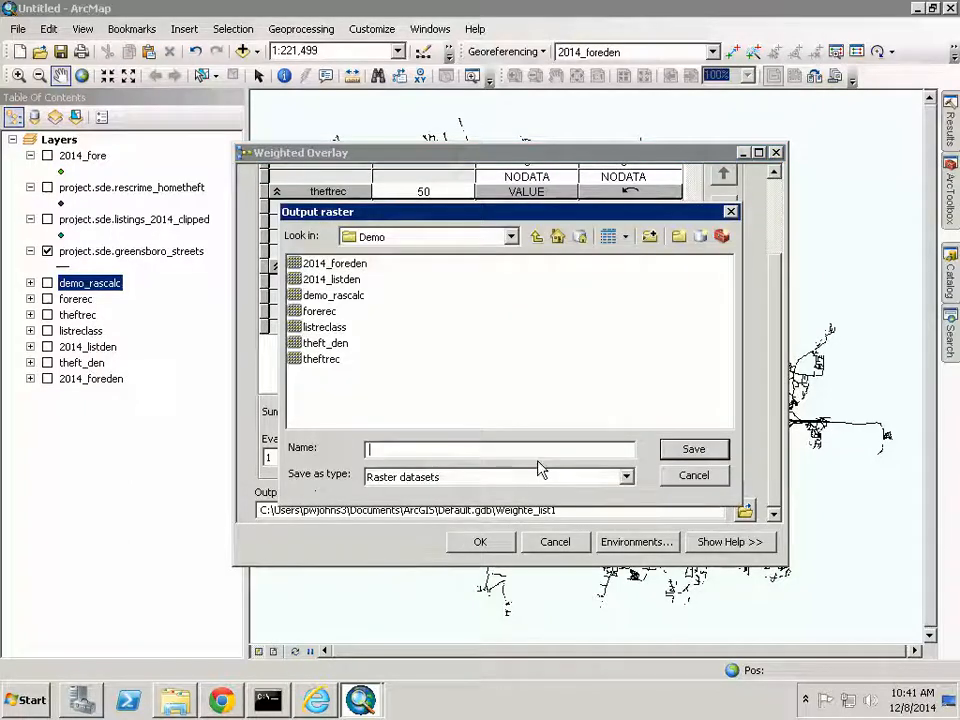
pyautogui.write('demo_')
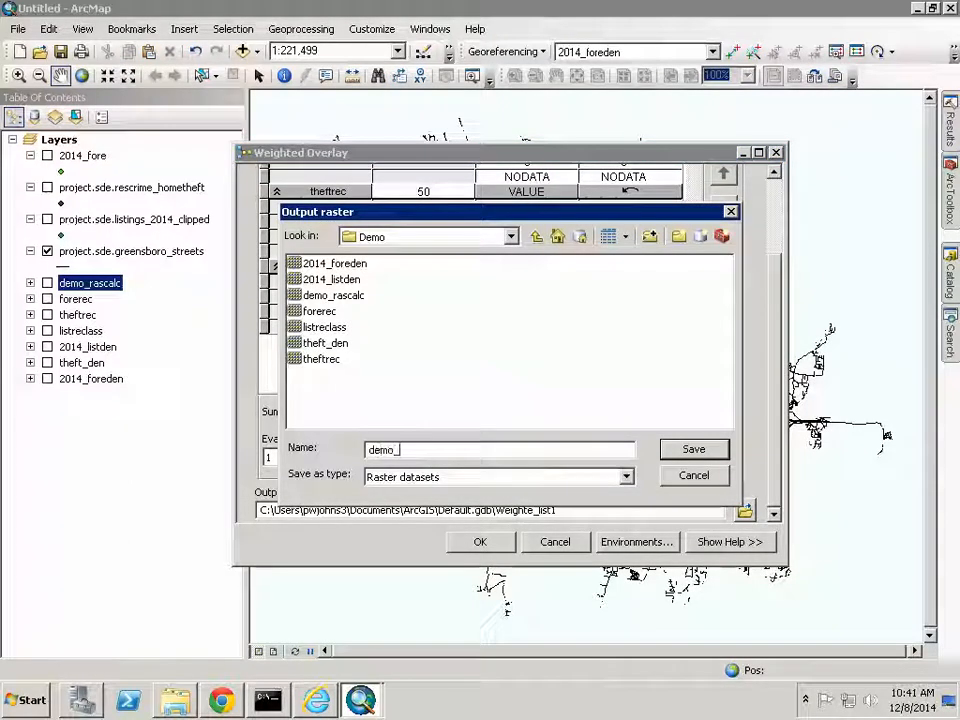
pyautogui.write('weighted')
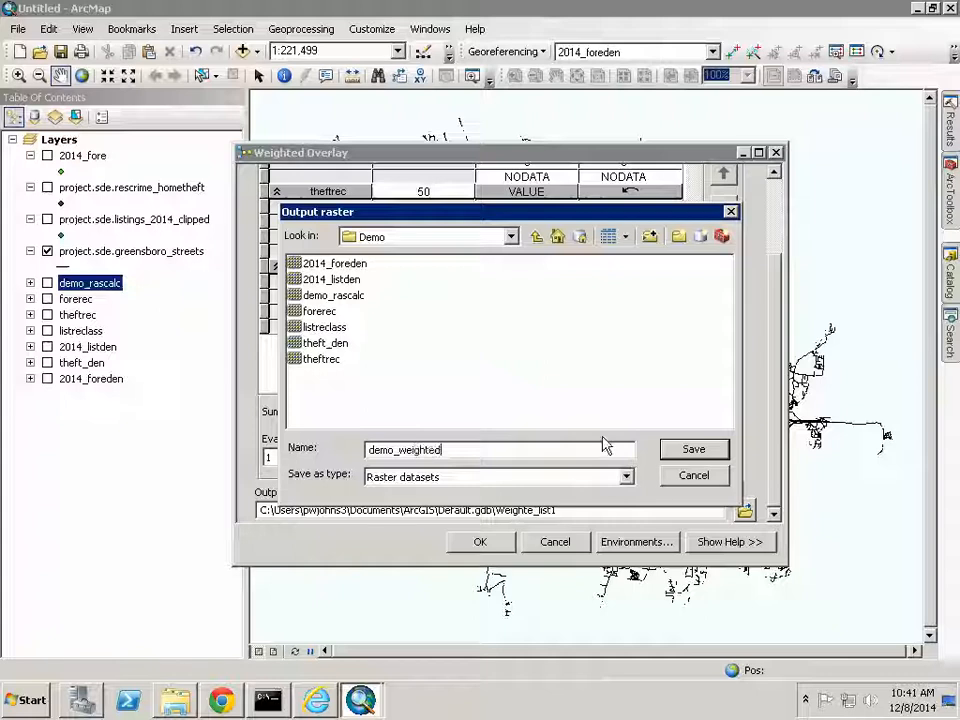
pyautogui.click(712, 450)
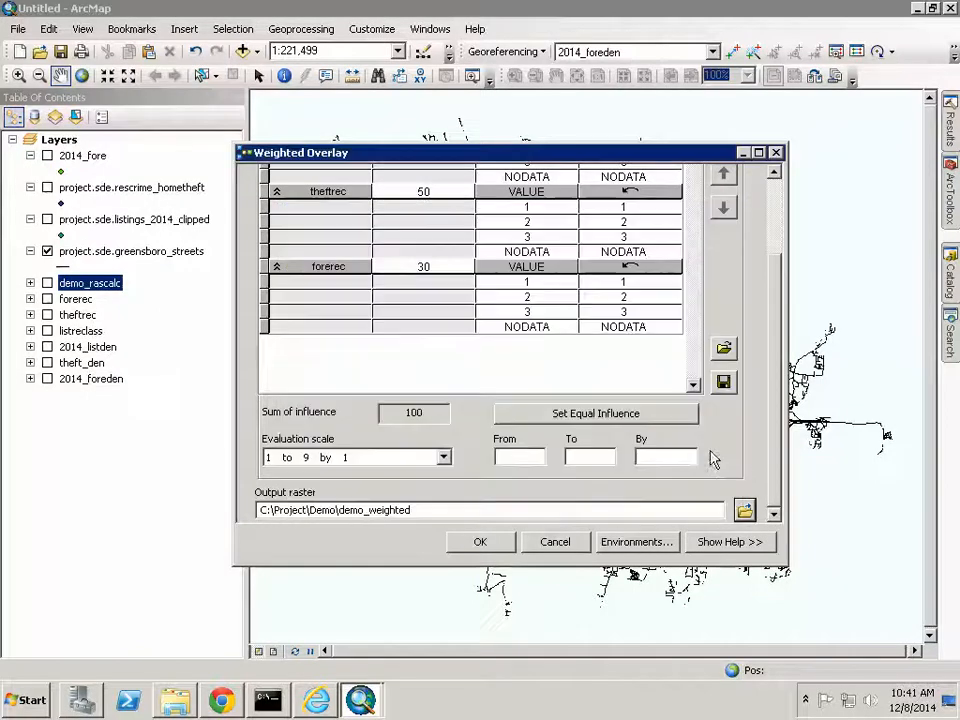
pyautogui.click(494, 546)
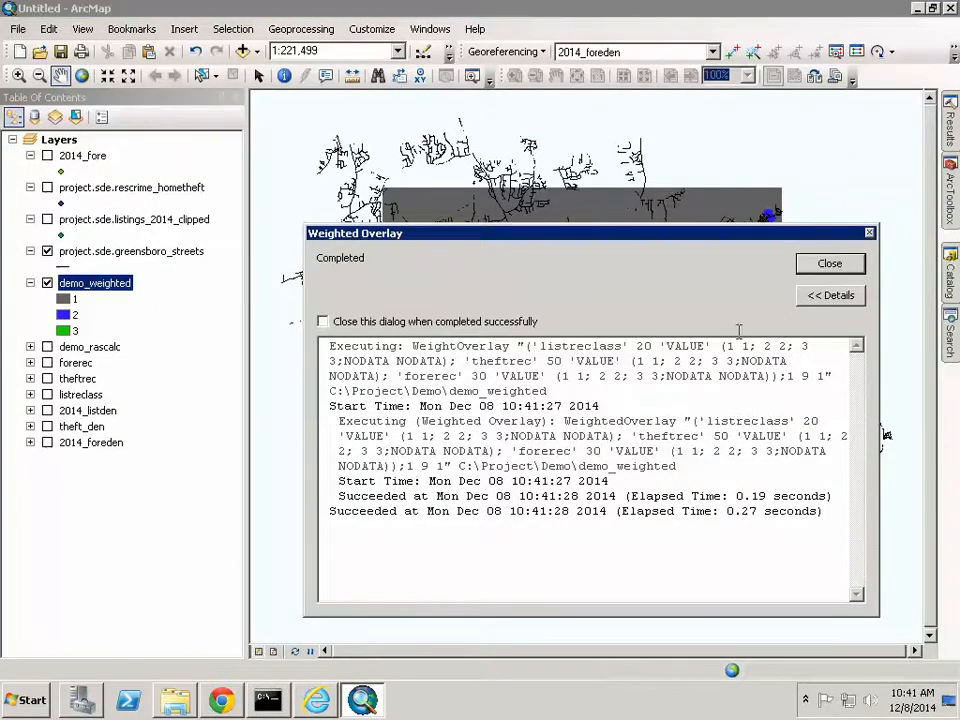
pyautogui.click(830, 264)
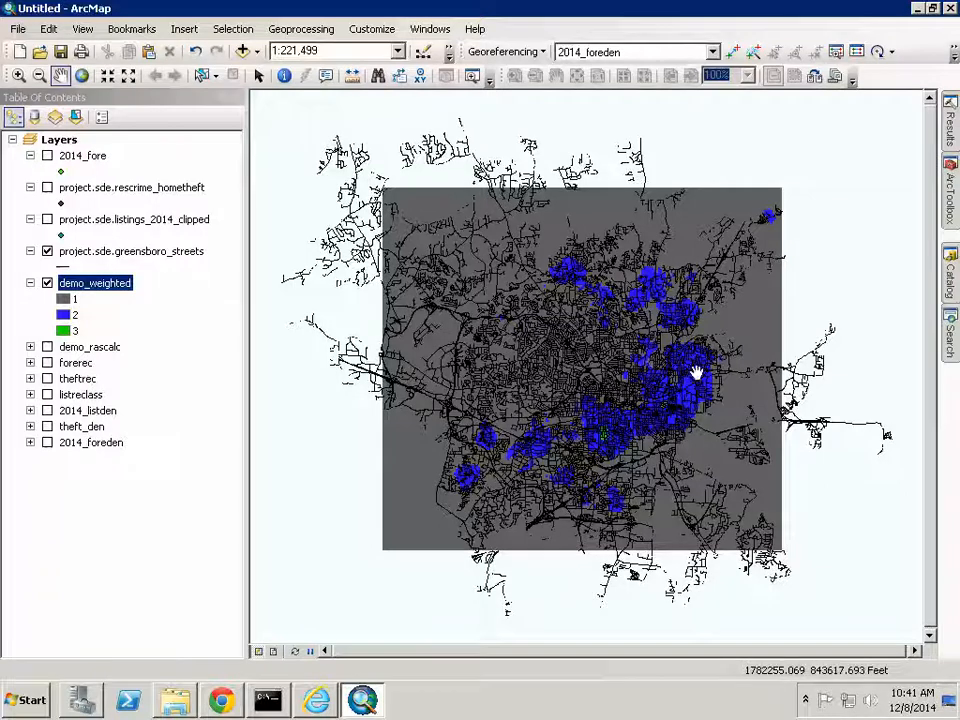
# - Switch off the demo_weighted layer and collapse its legend entries
pyautogui.click(47, 283)
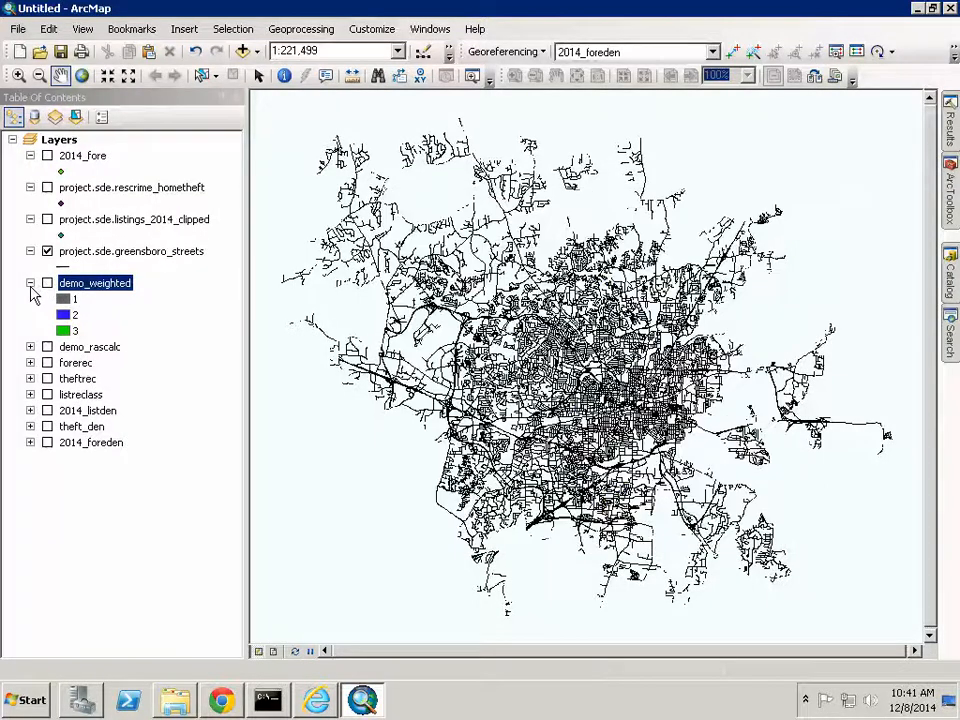
pyautogui.click(30, 283)
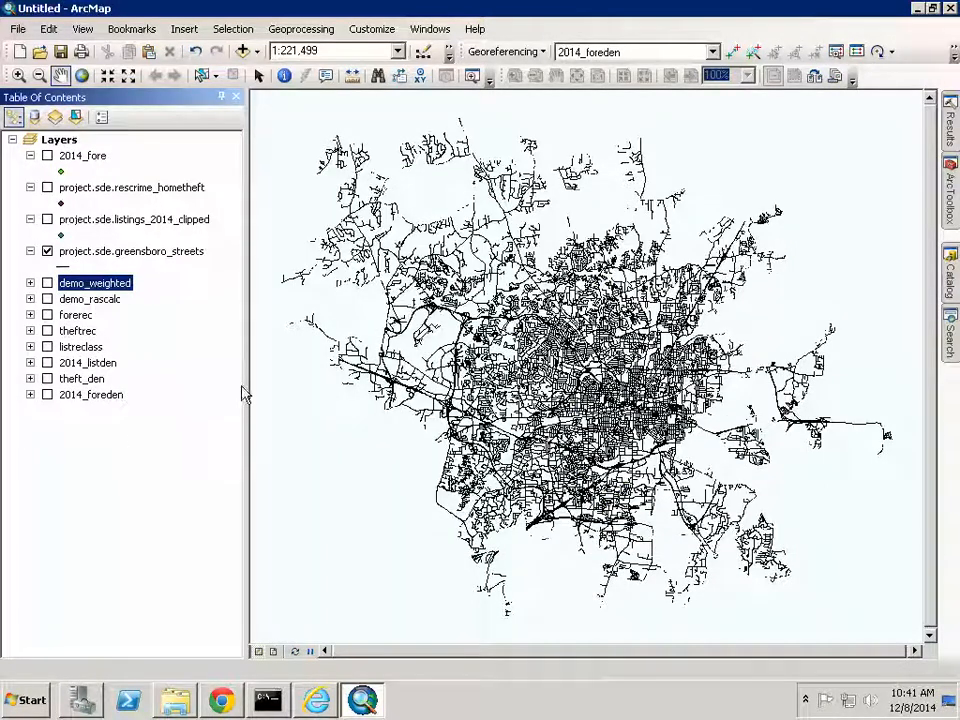